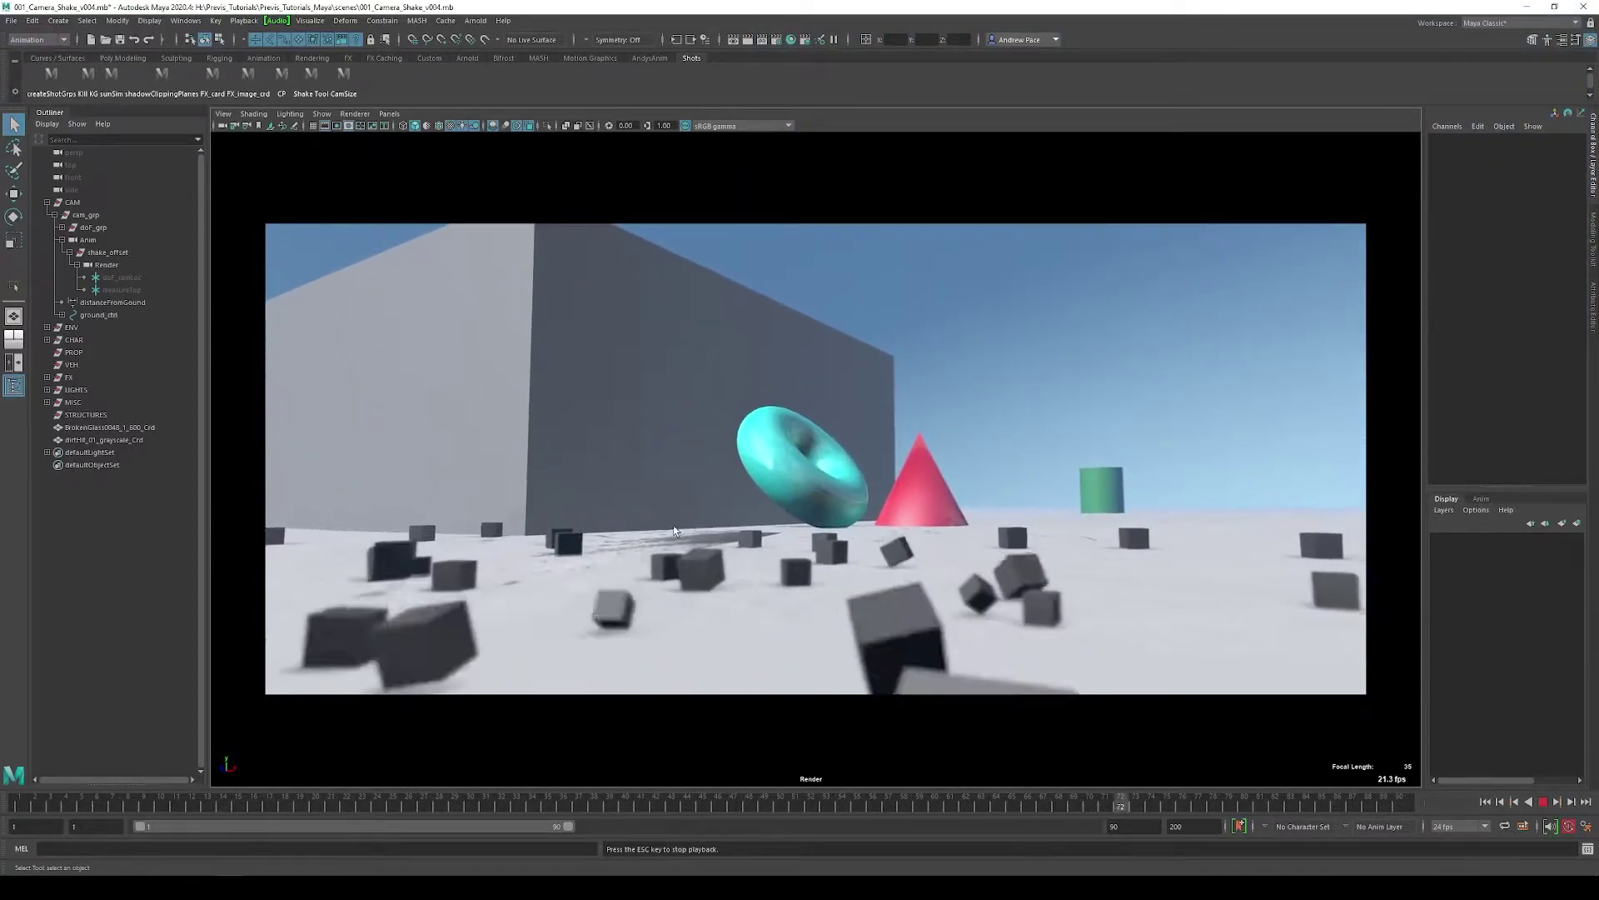
Stop the playback and open the Shake Tool window, placing it clear of the viewport.
key(Escape)
click(324, 94)
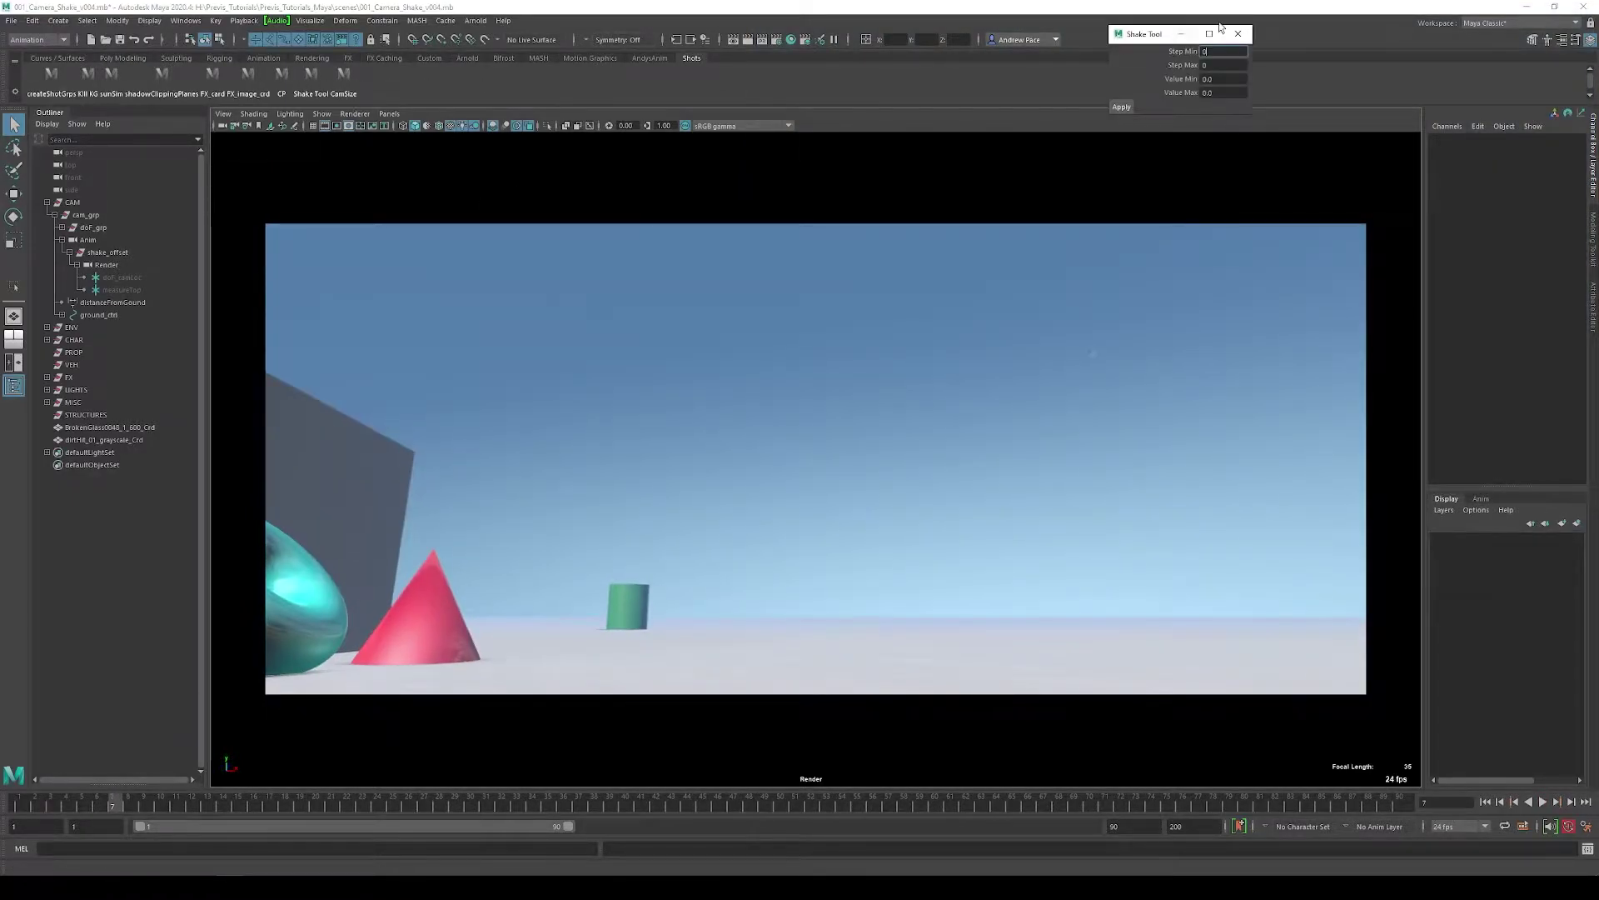
drag(1146, 35, 1186, 27)
Key Rotate X, Rotate Y and Rotate Z of shake_offset at frame 25.
drag(189, 805, 401, 800)
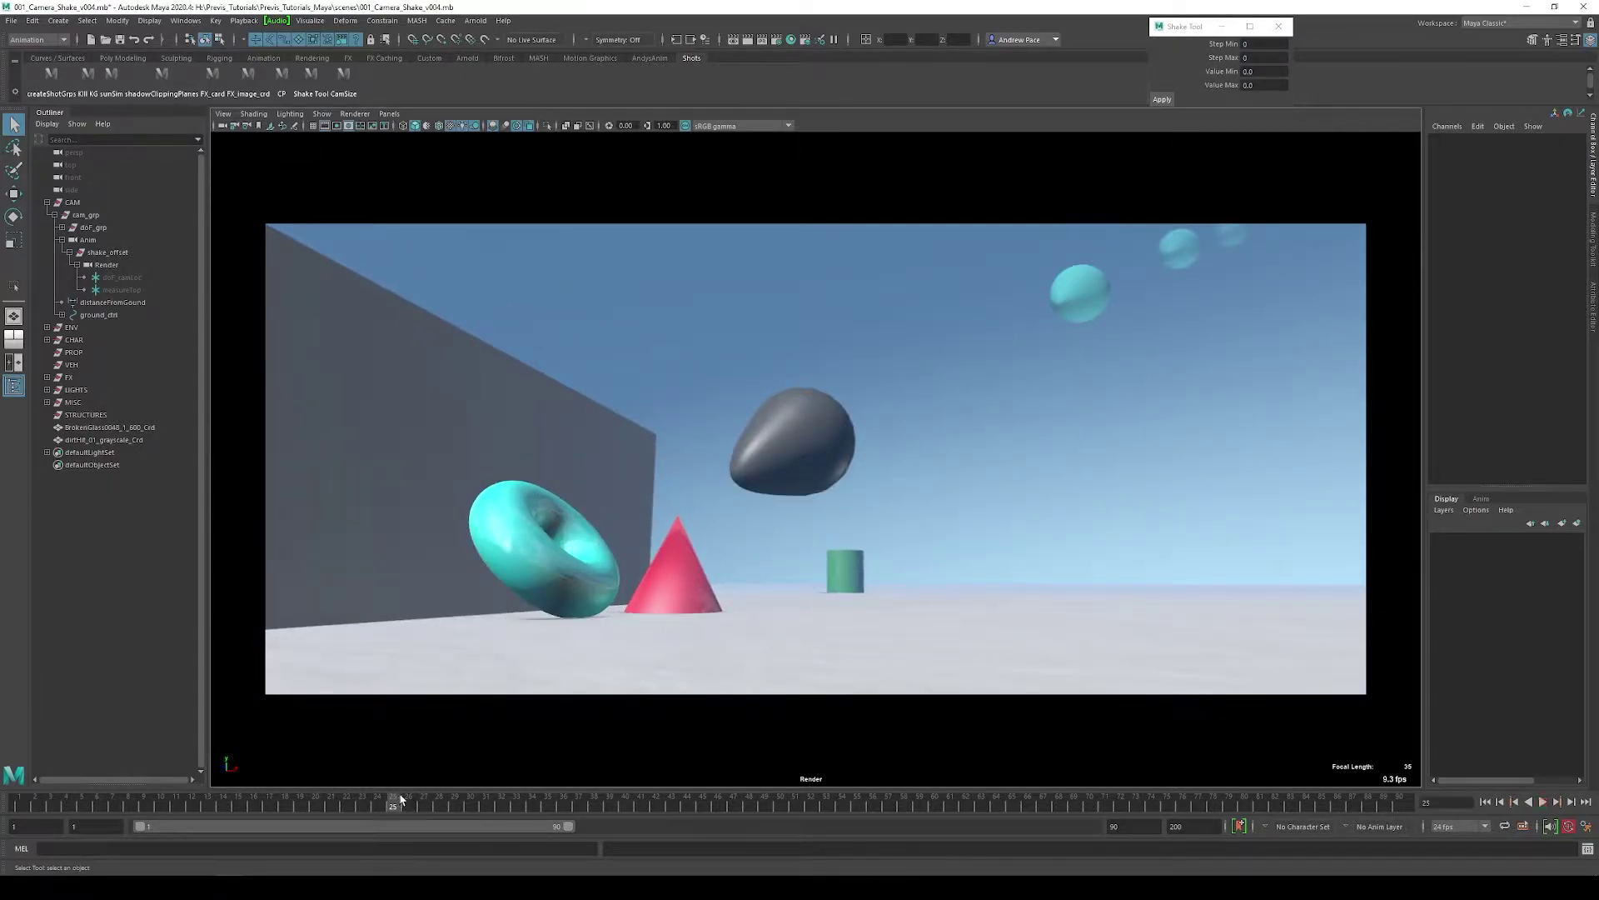
click(108, 252)
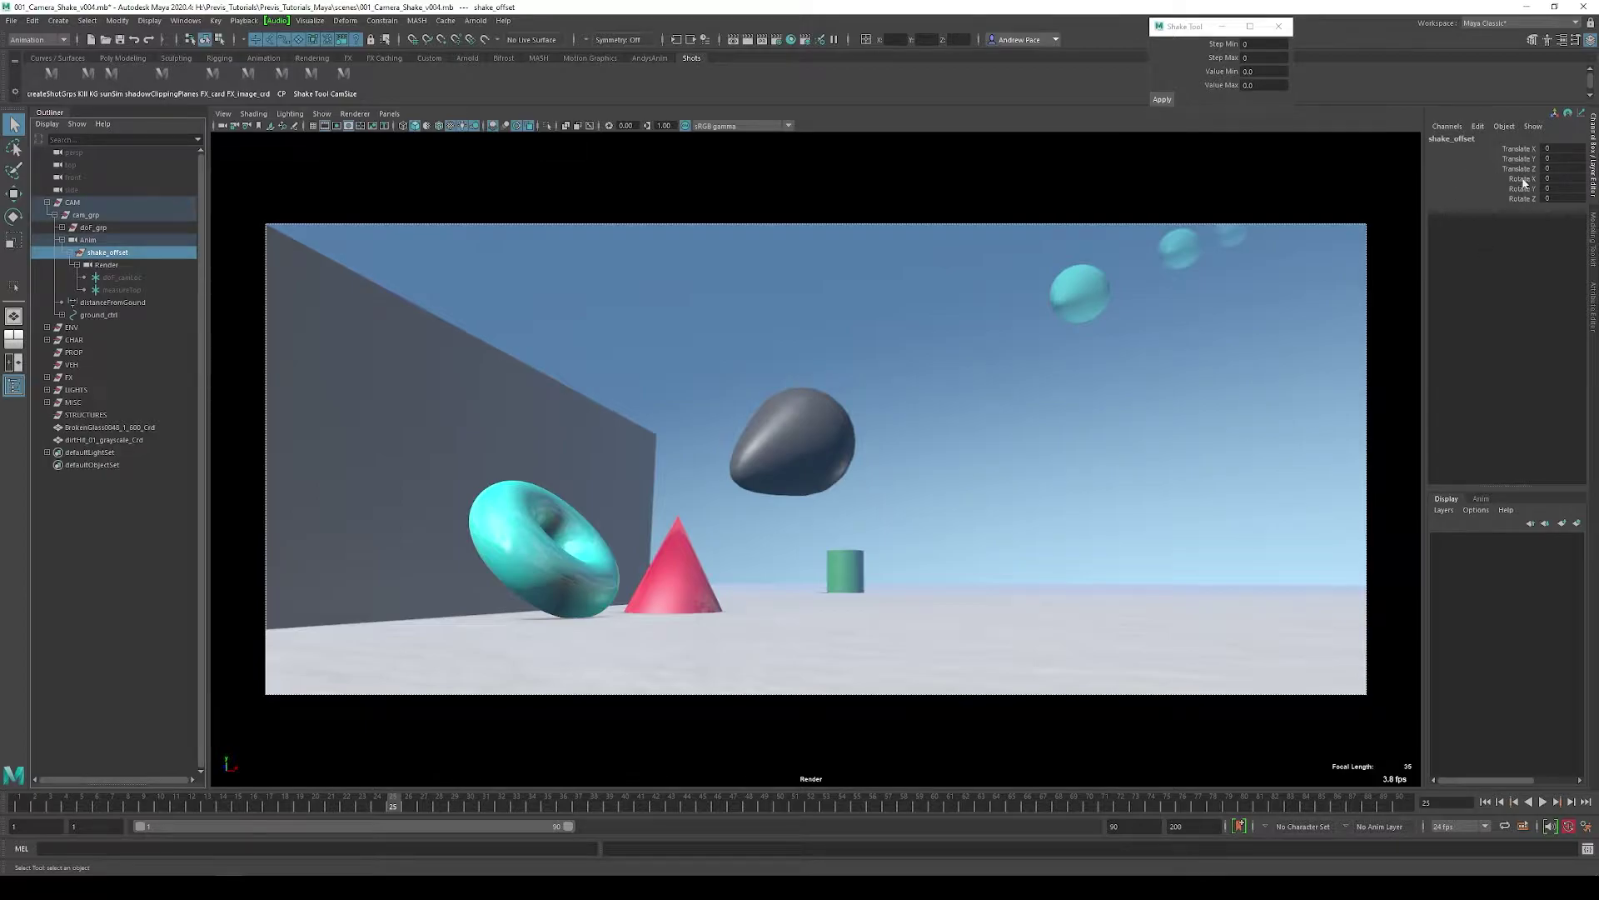
drag(1523, 180, 1504, 198)
right_click(1496, 195)
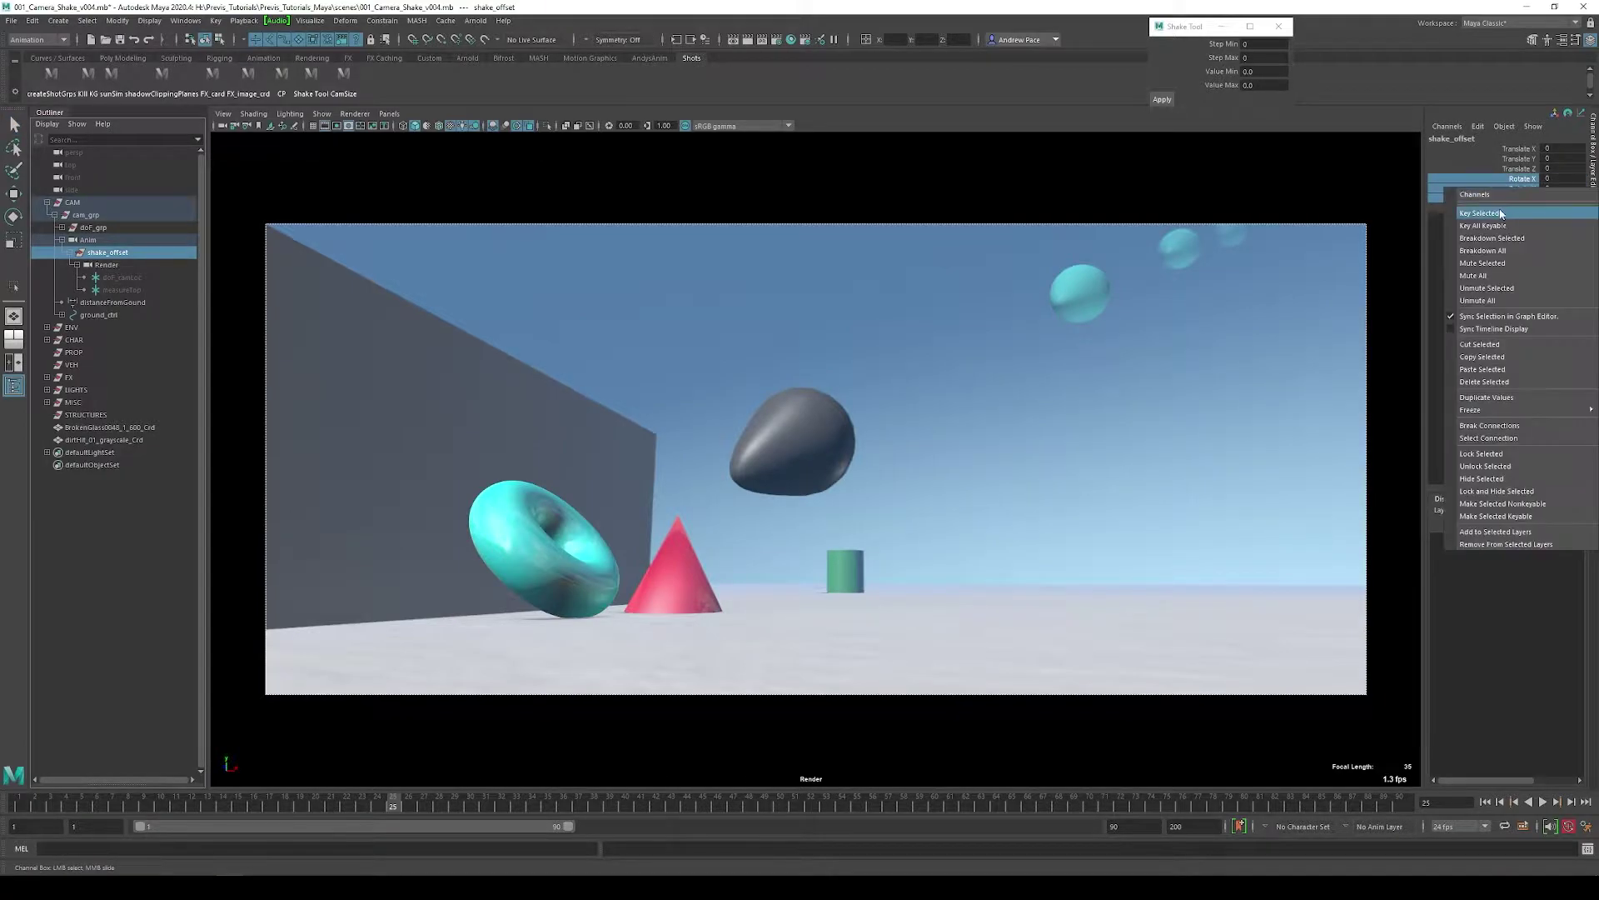
click(1497, 215)
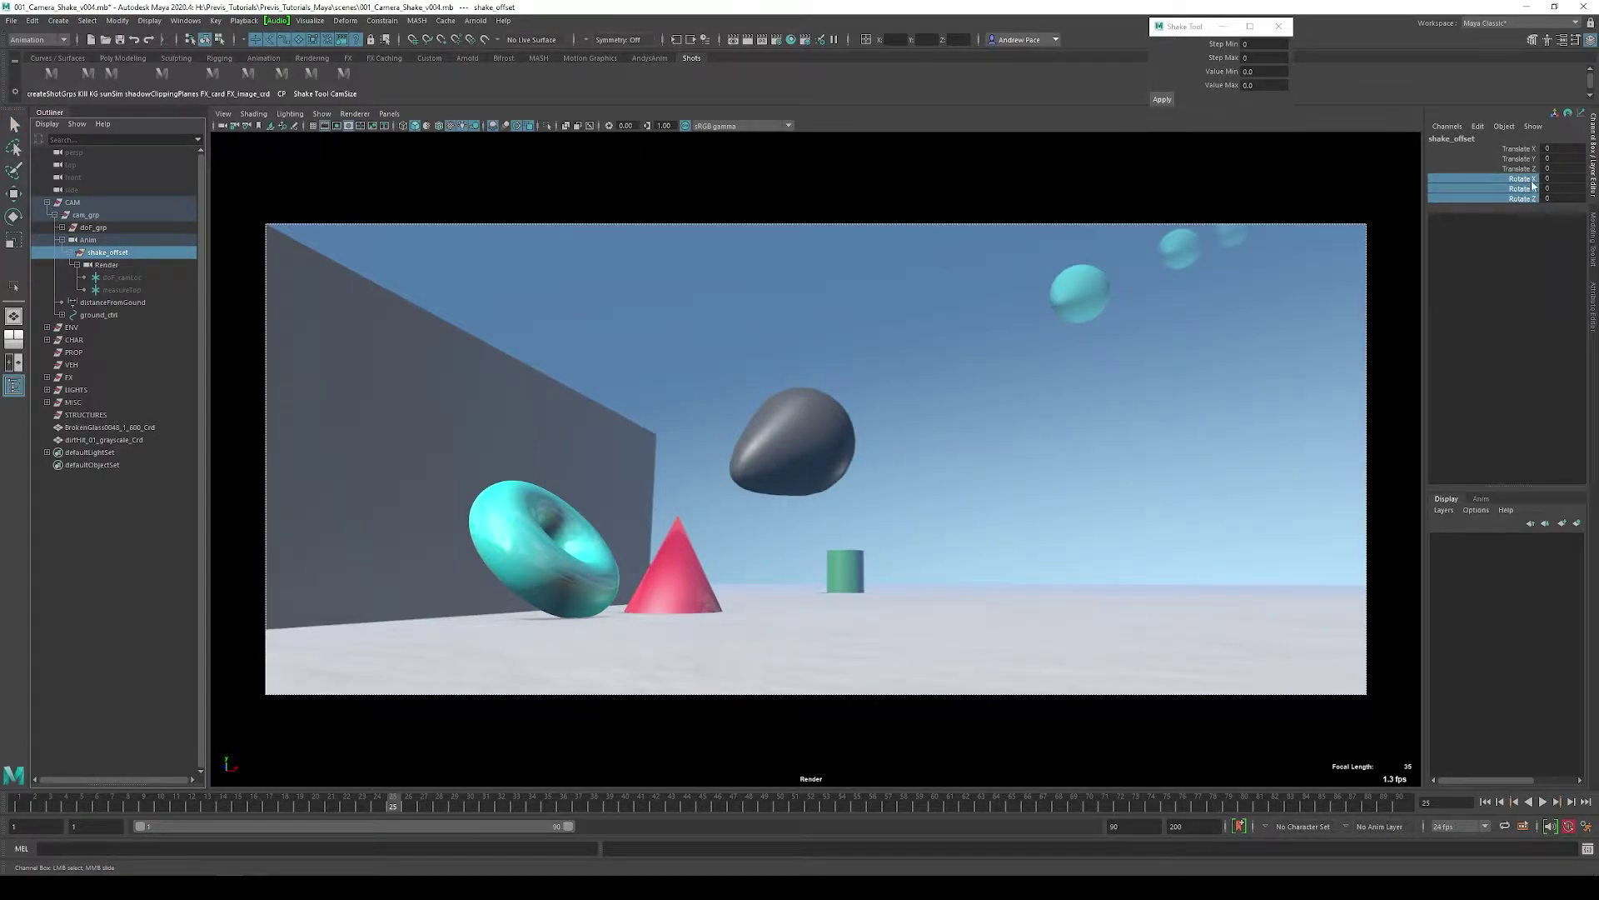
right_click(1486, 193)
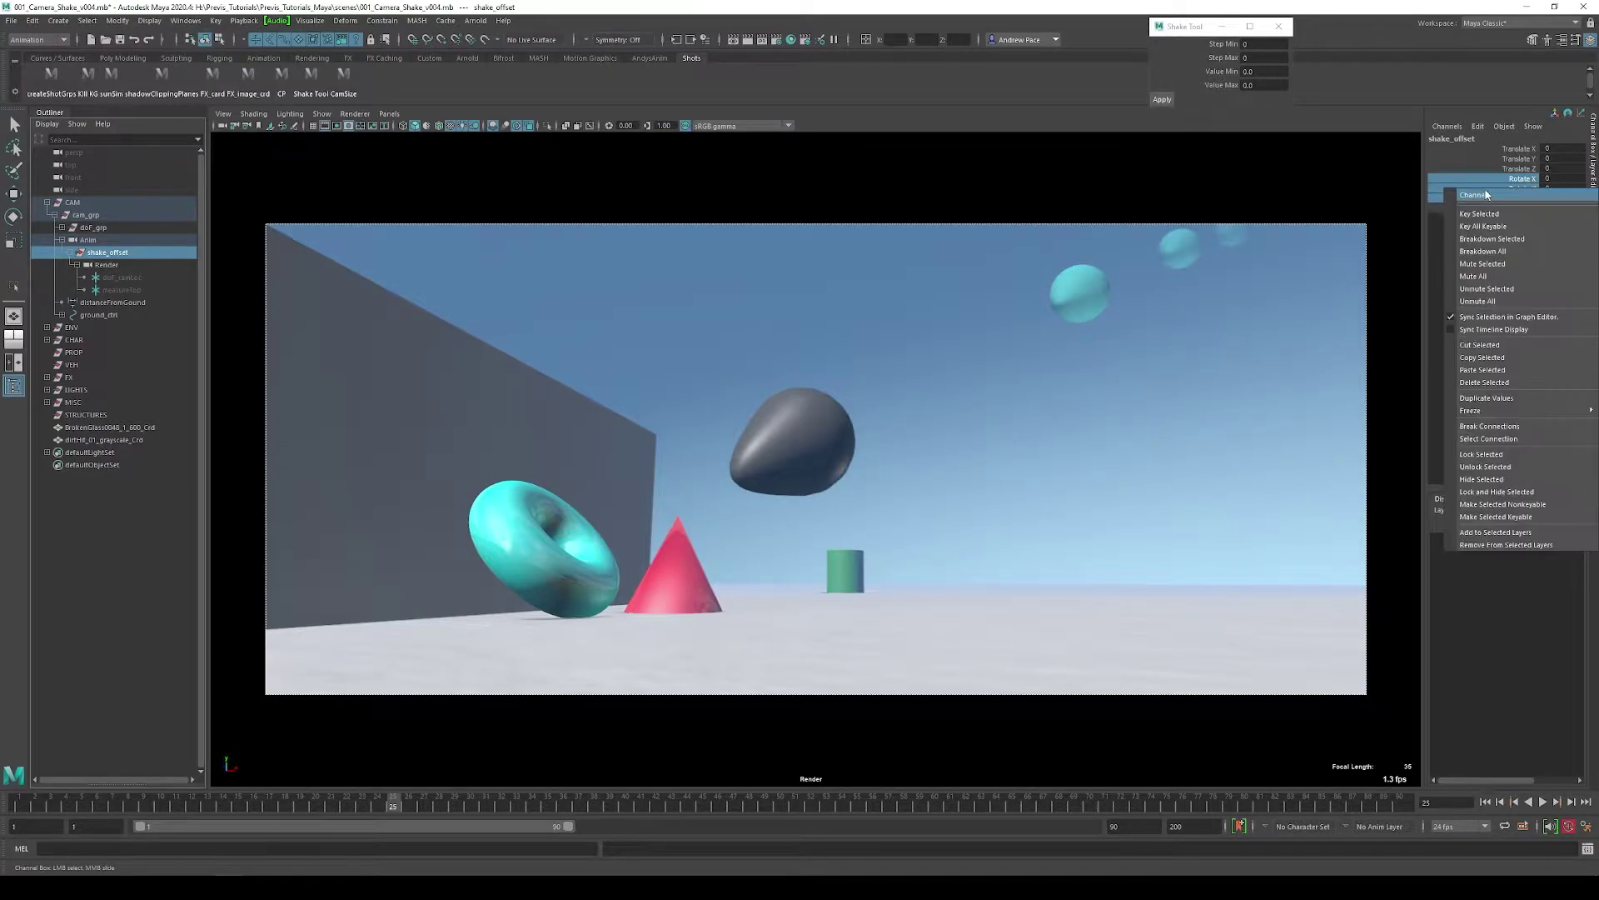
click(1500, 208)
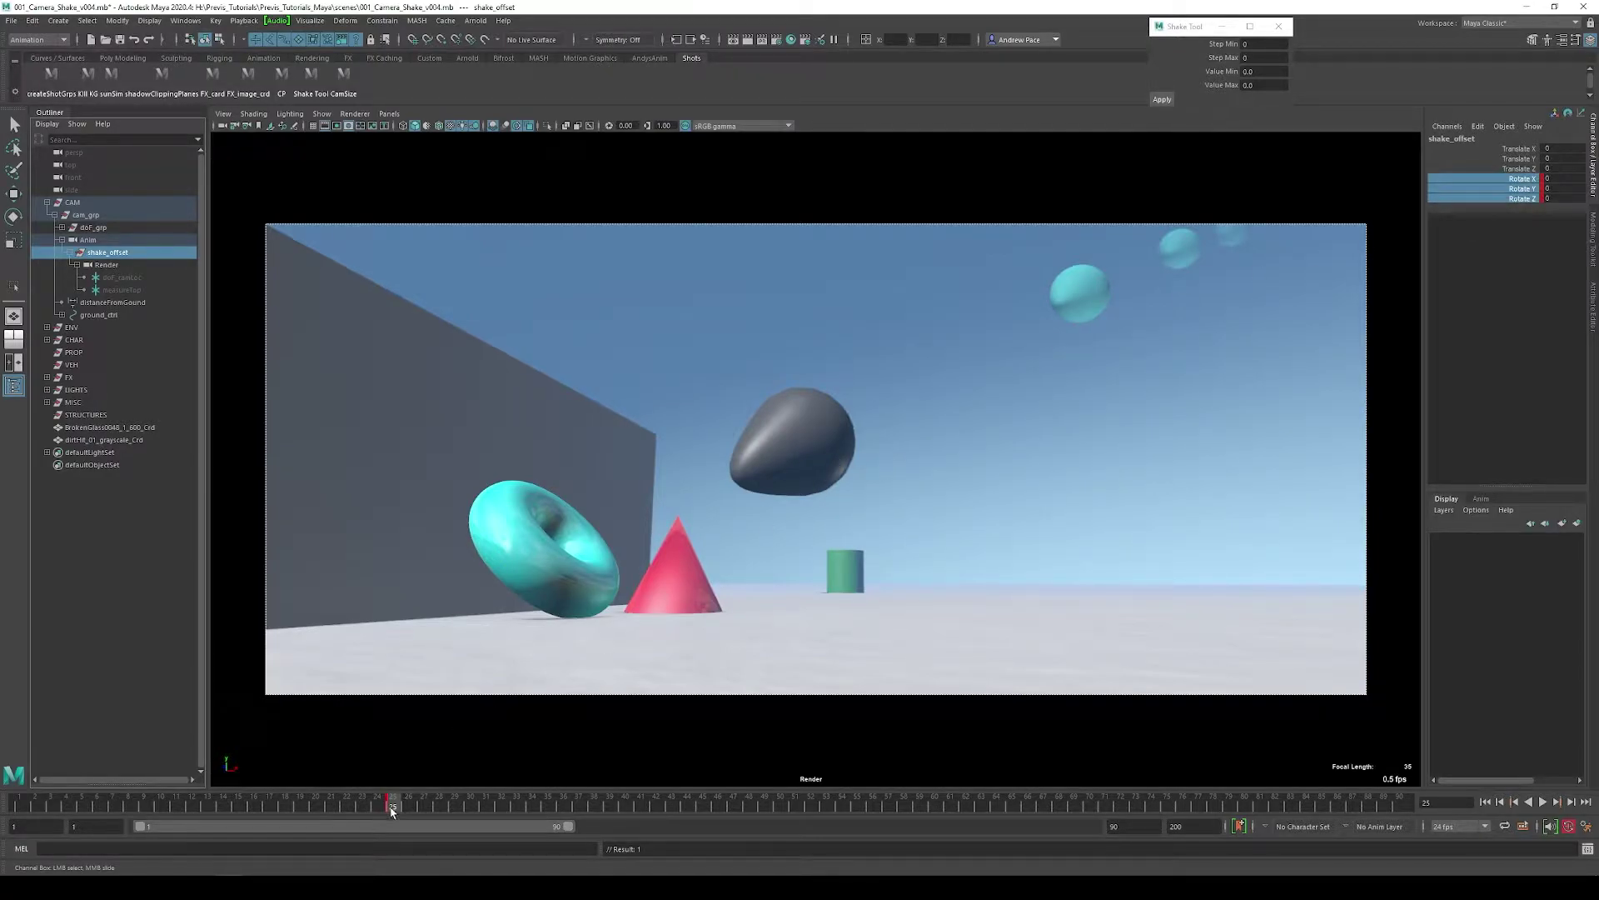
Key the same three rotation channels of shake_offset at frame 66.
key(alt+v)
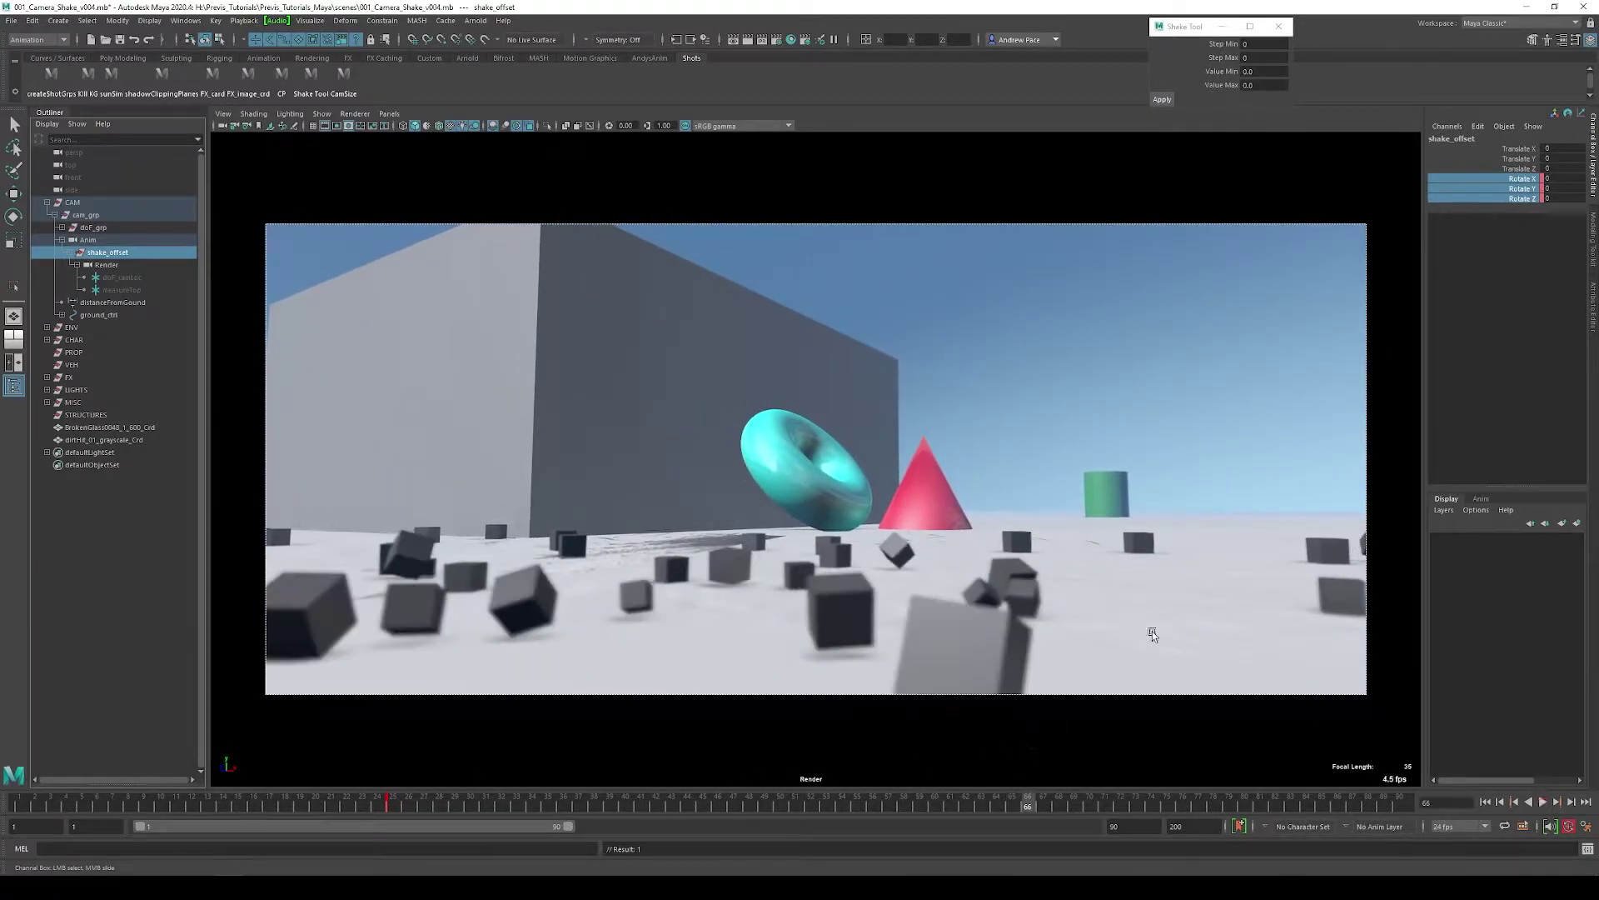
right_click(1495, 184)
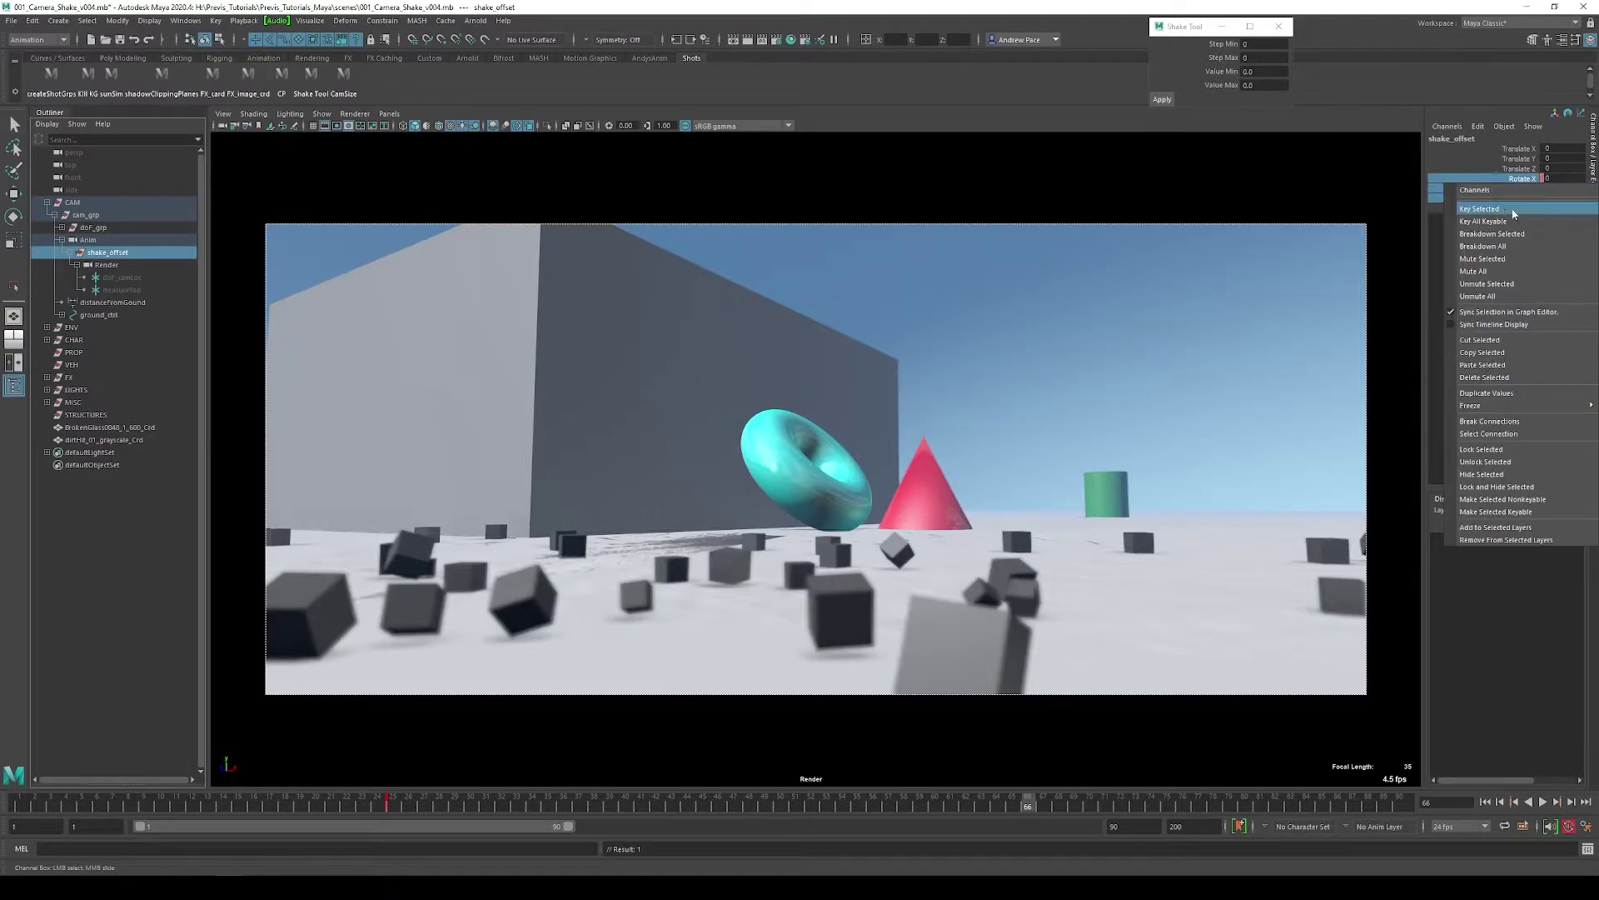
click(1511, 211)
Show the Graph Editor layout and apply the shake between the two keys with Step Min 1, Value Min -1 and Value Max 1.
key(space)
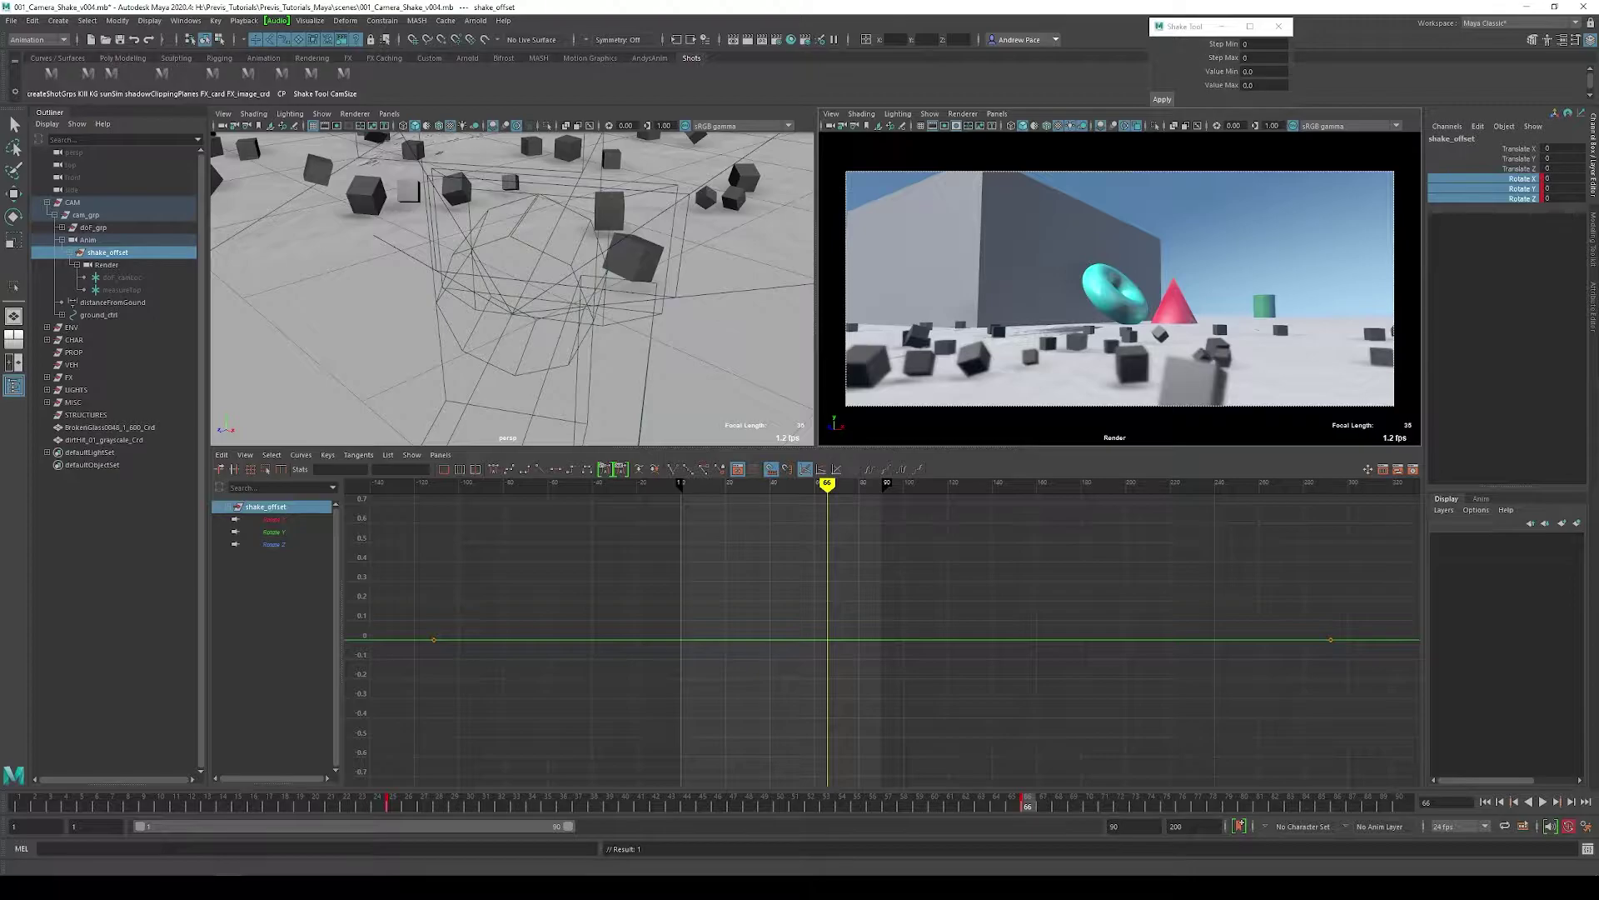
click(1262, 43)
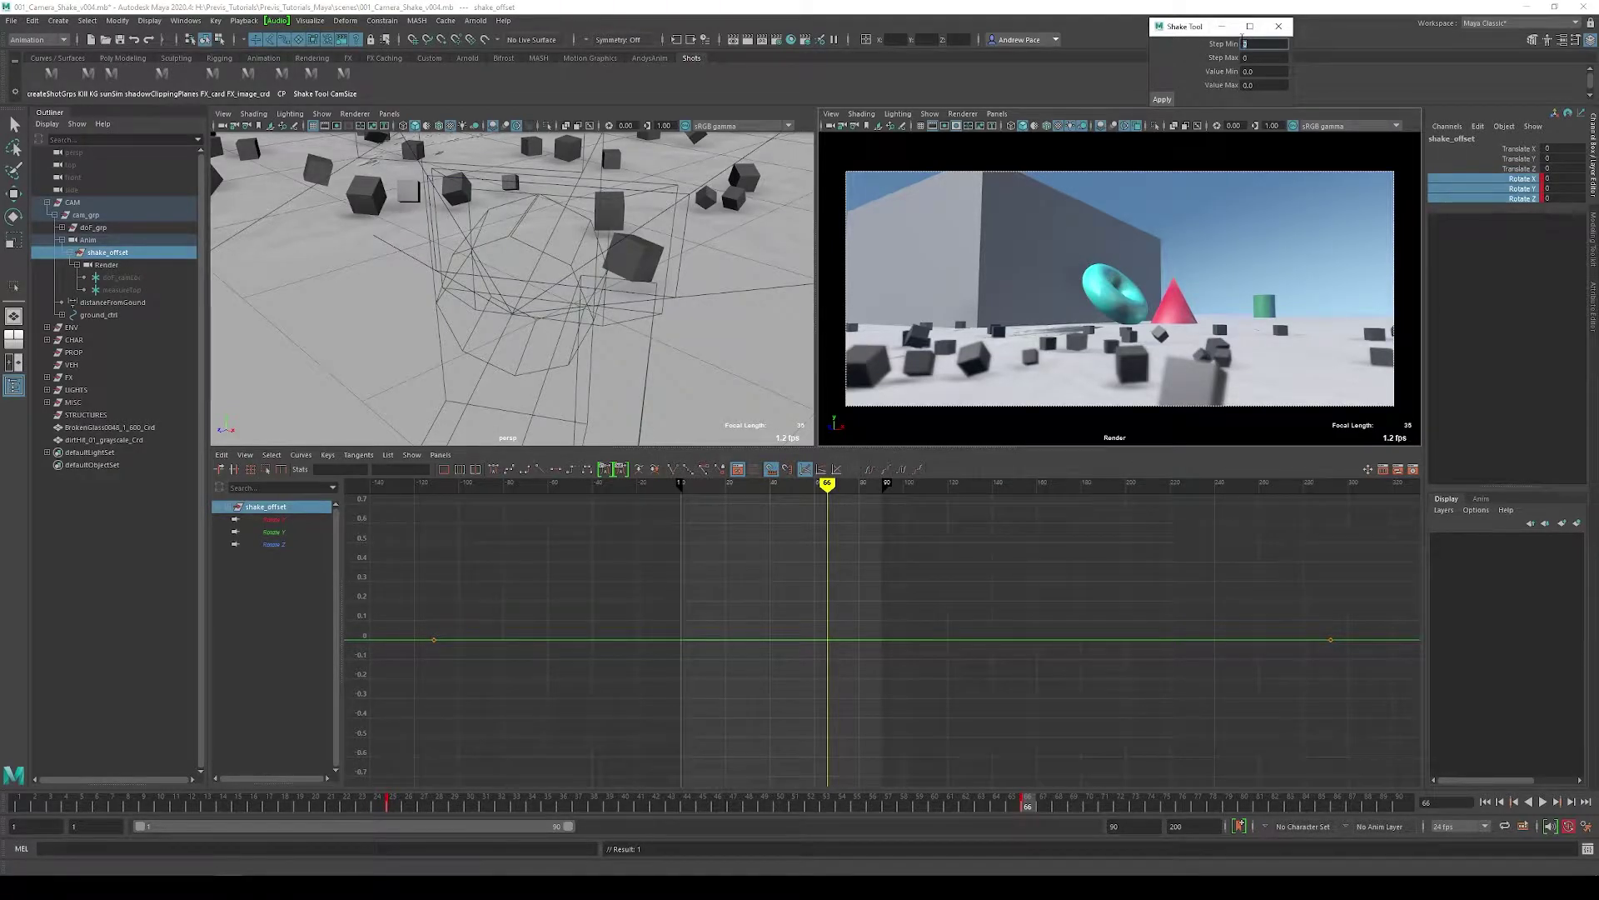
key(Tab)
key(Tab)
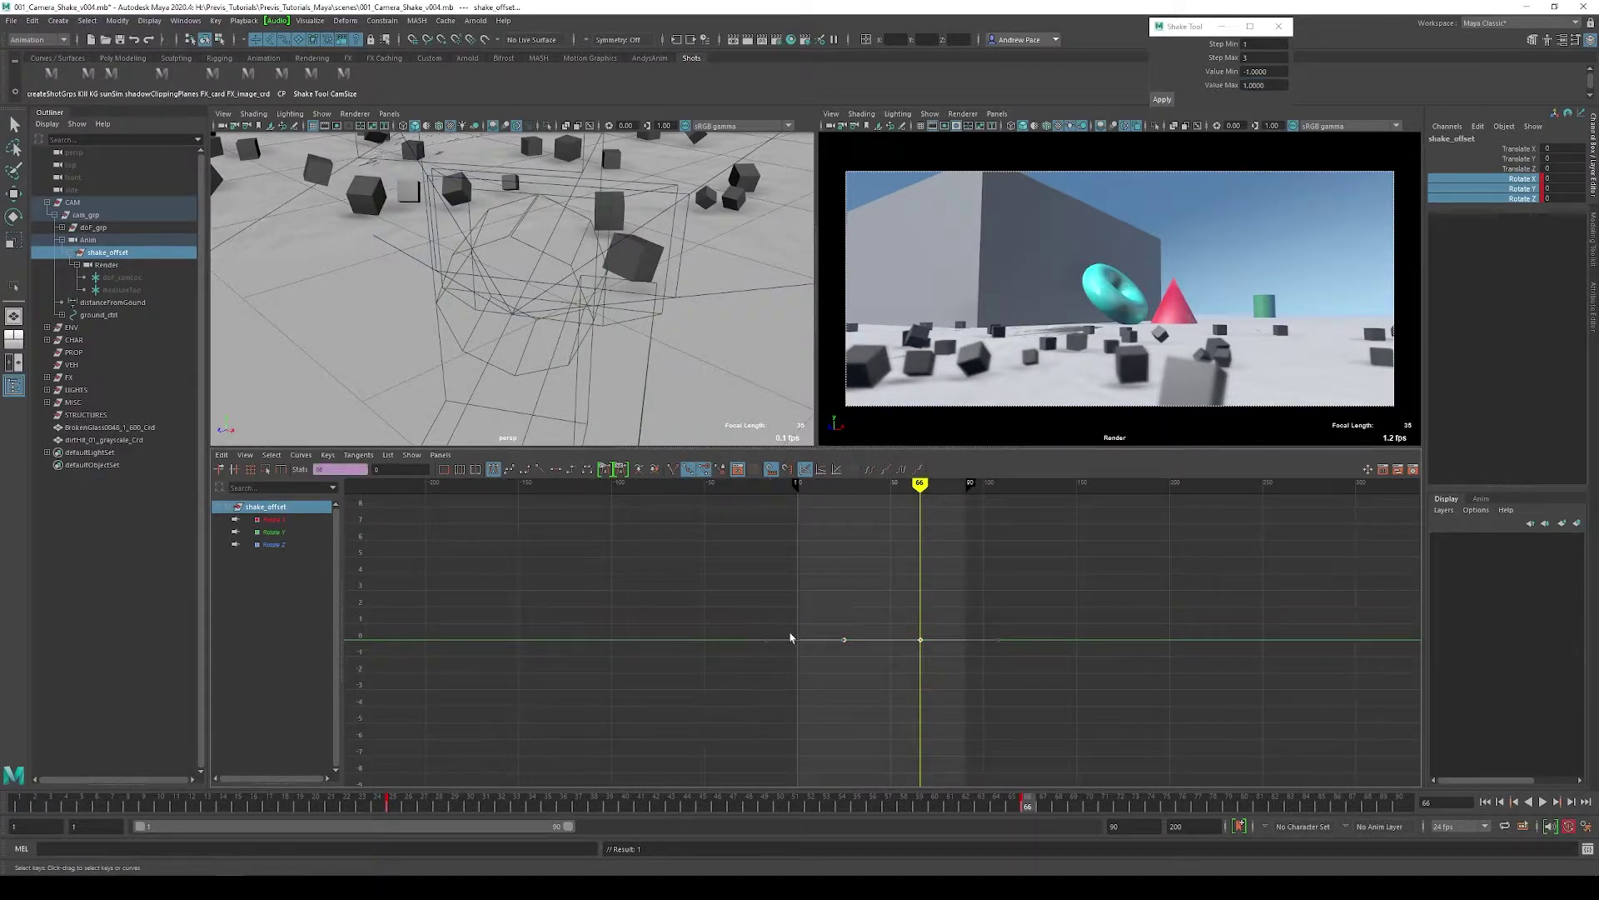
alt+right_drag(792, 635, 853, 610)
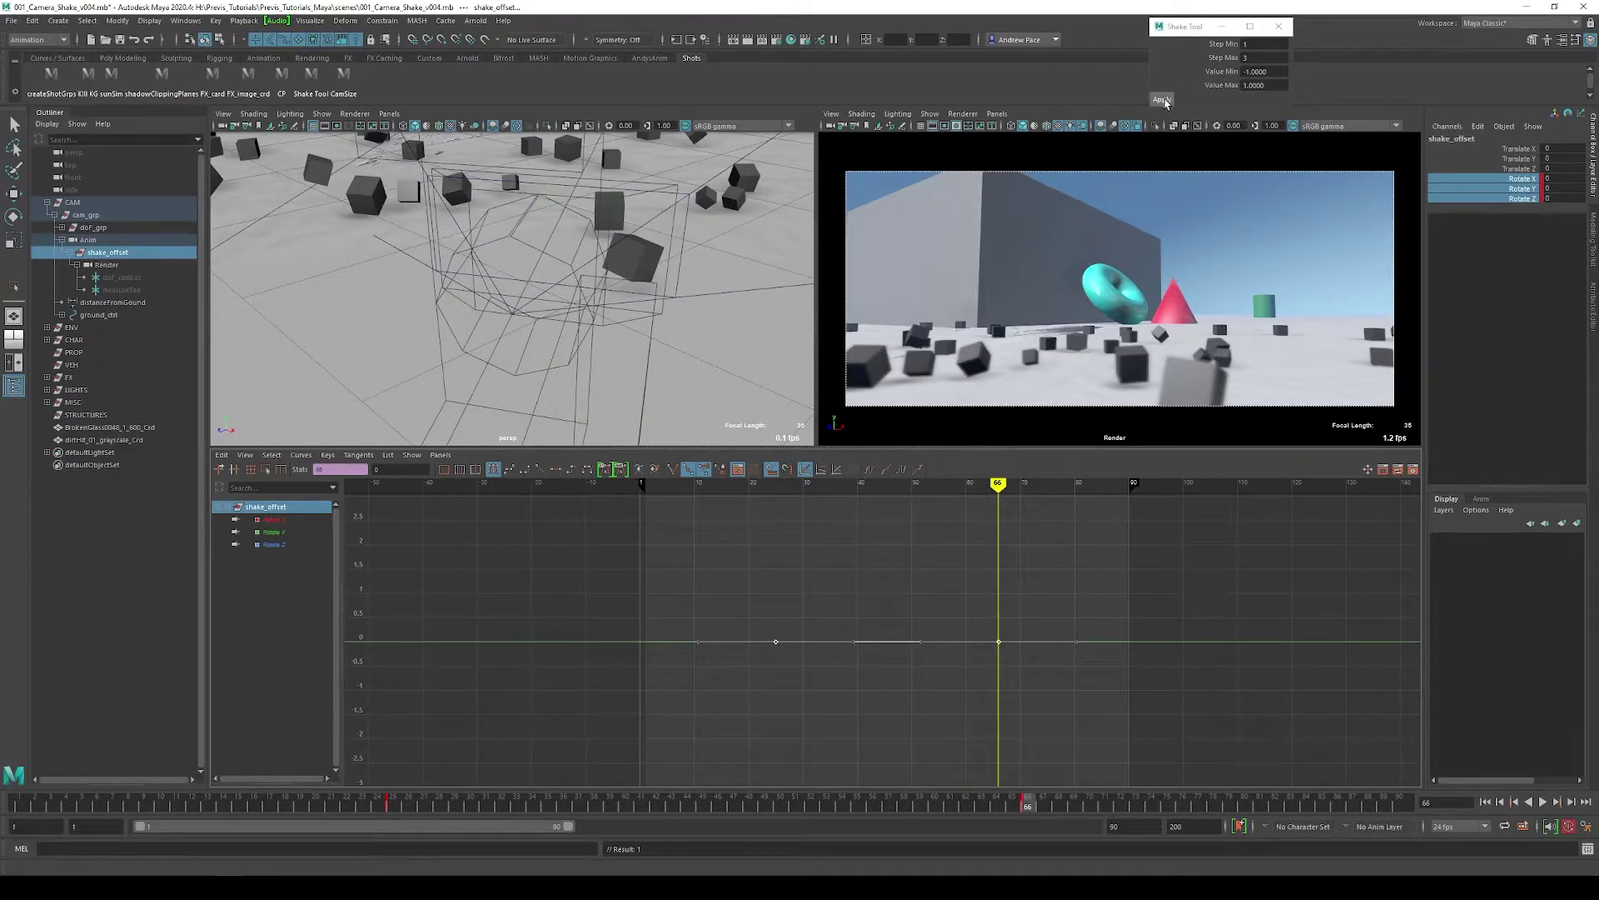
click(1163, 100)
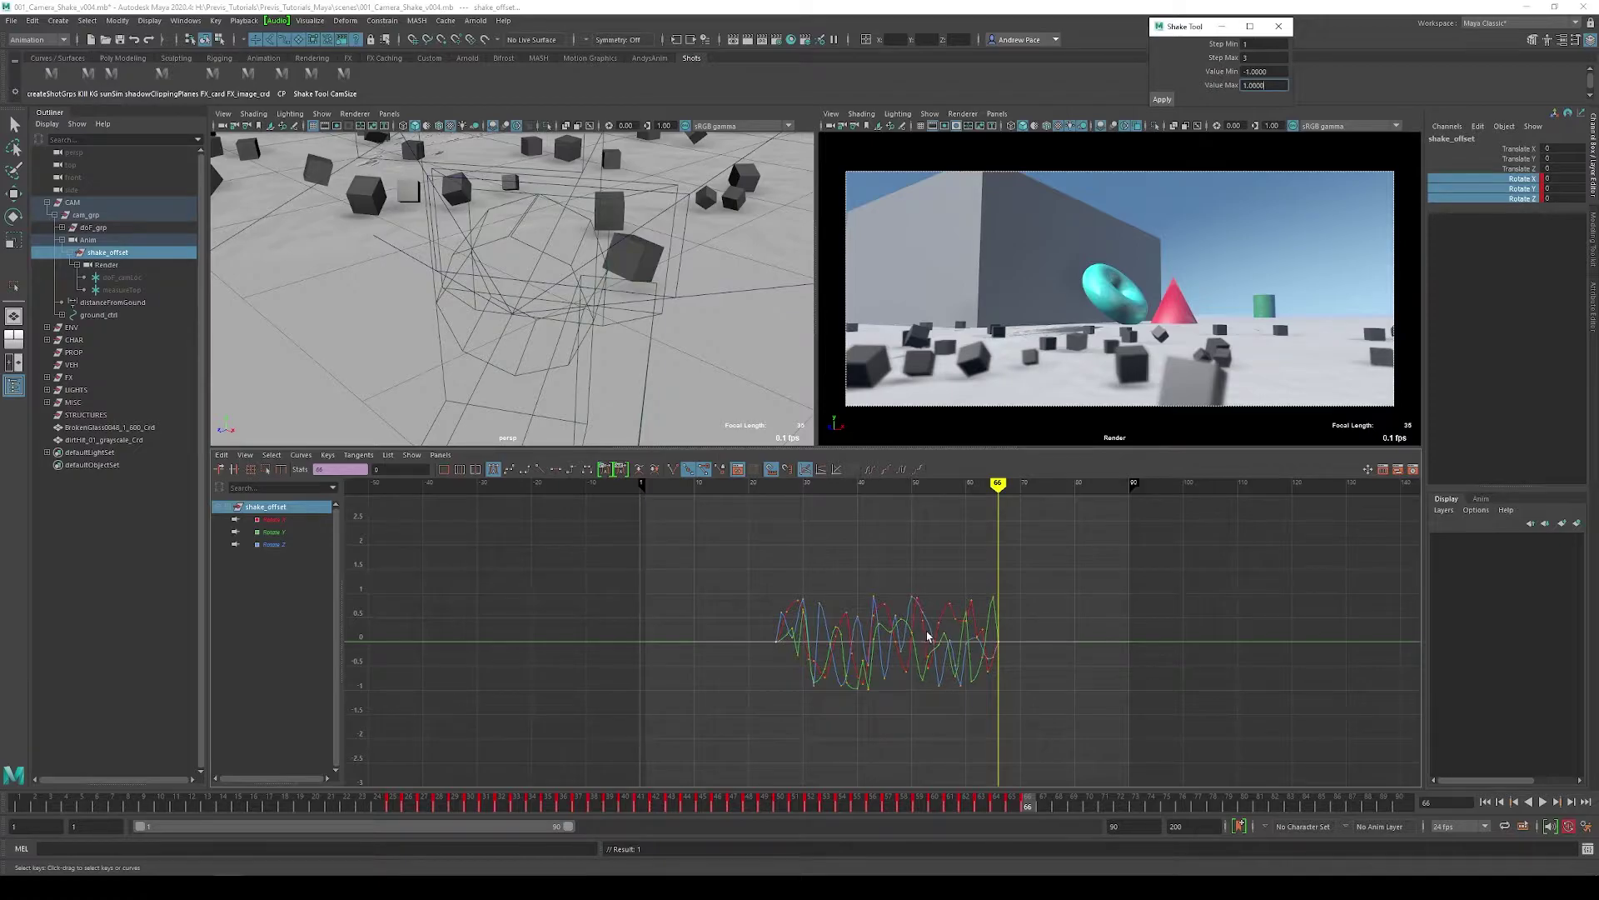
Go to frame 25 and isolate shake_offset's Rotate X curve in the Graph Editor, framing its shake keys.
scroll(883, 635, up, 3)
drag(693, 667, 693, 666)
drag(1163, 624, 1131, 637)
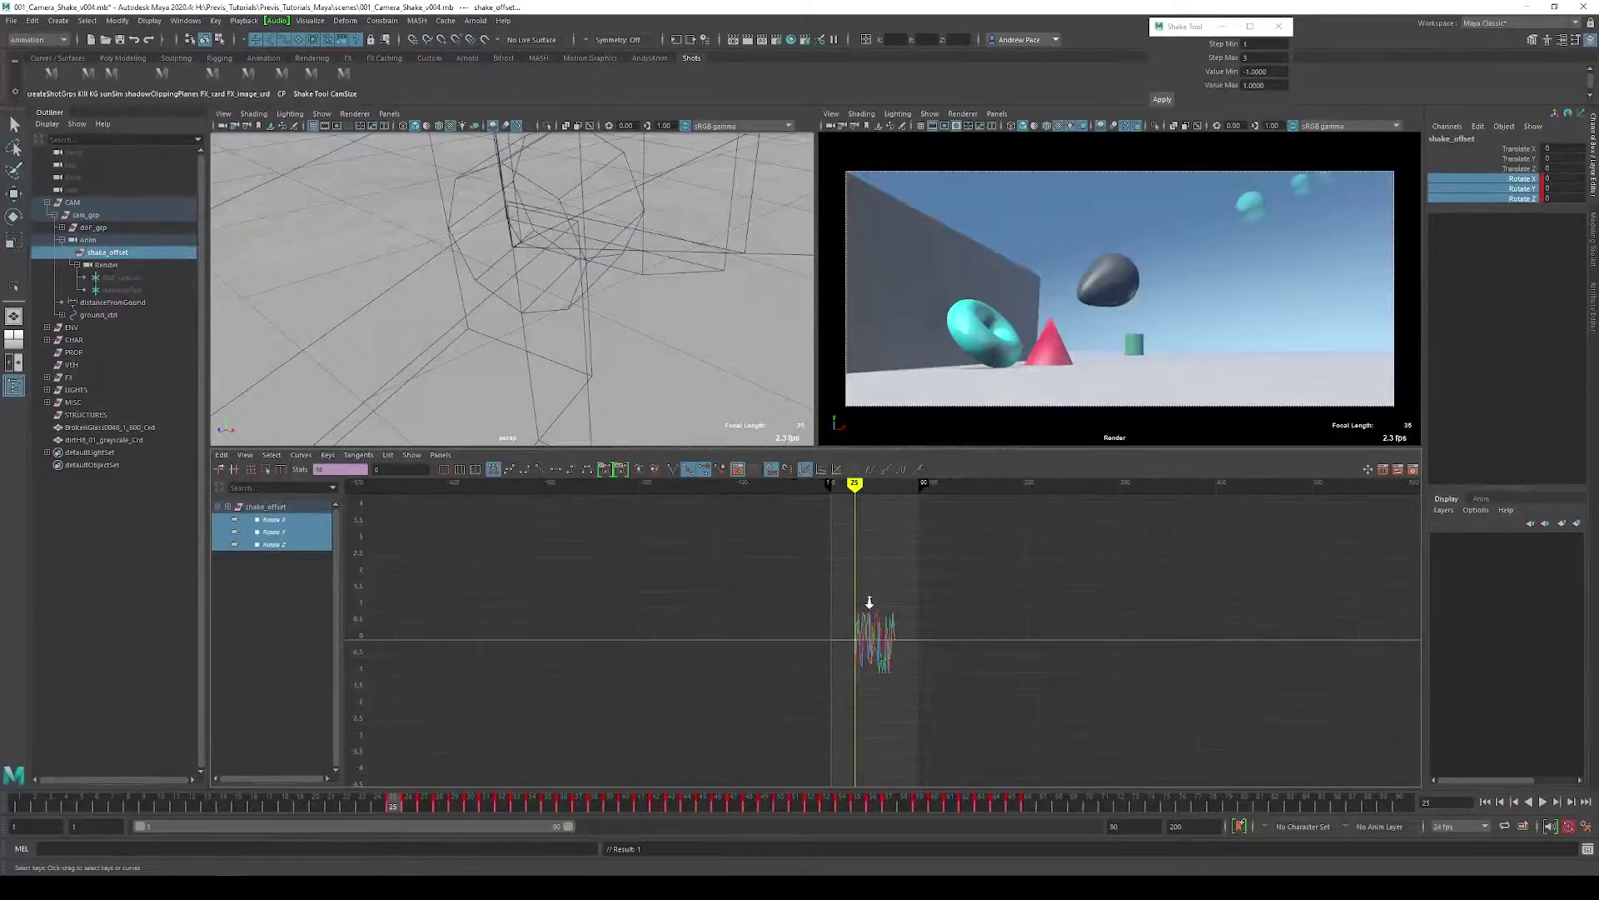
scroll(863, 606, up, 3)
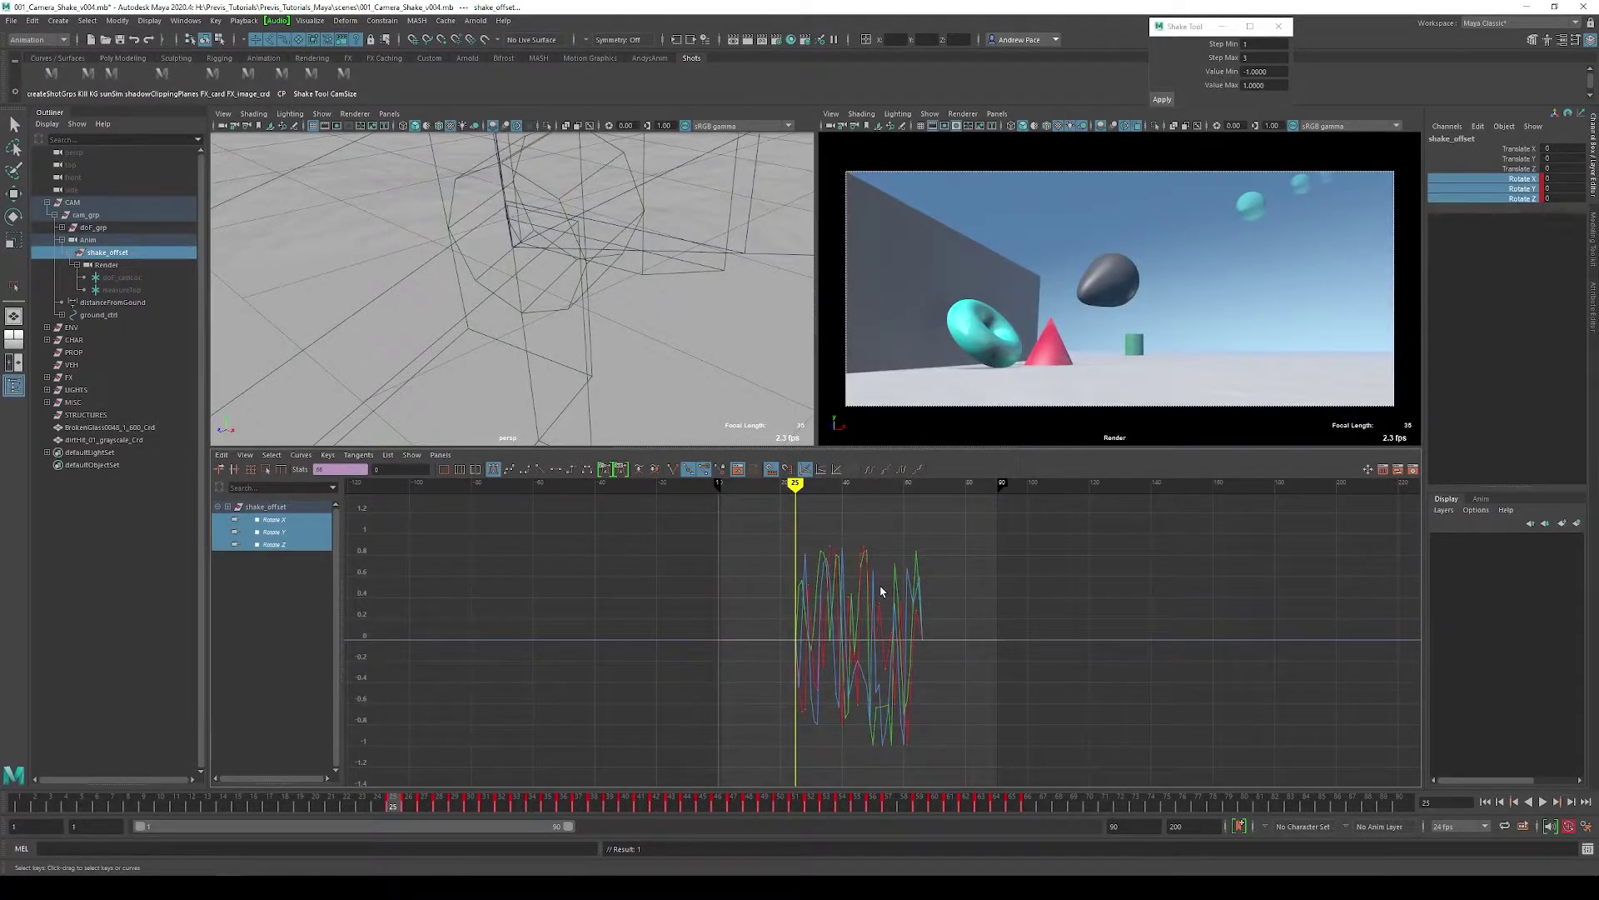
click(293, 520)
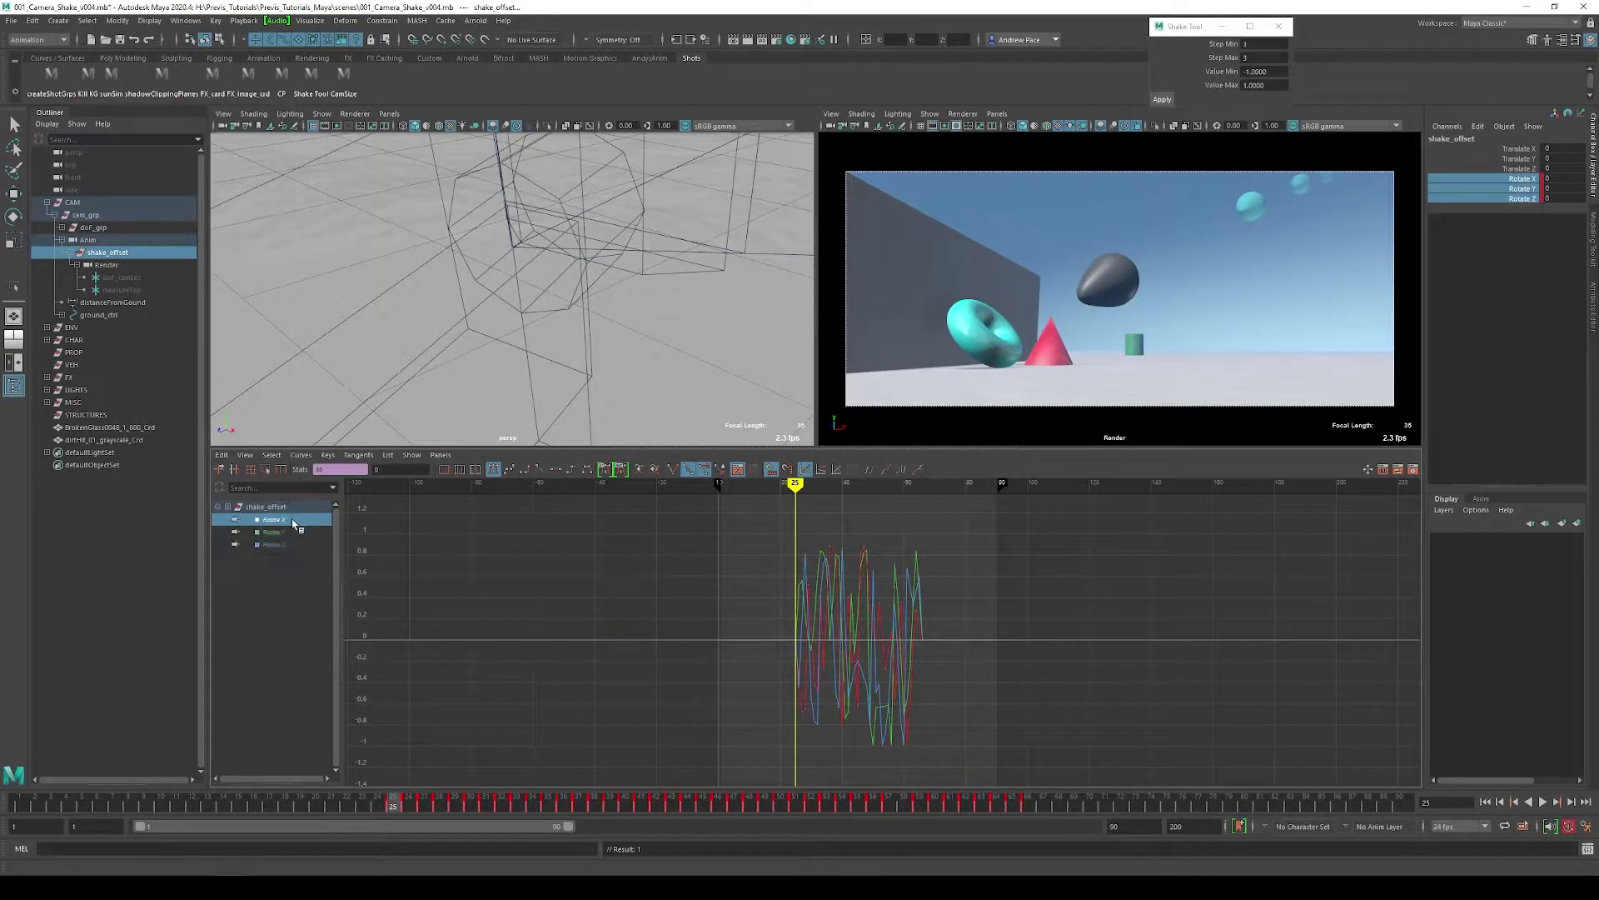
drag(933, 551, 783, 707)
key(f)
scroll(853, 596, down, 5)
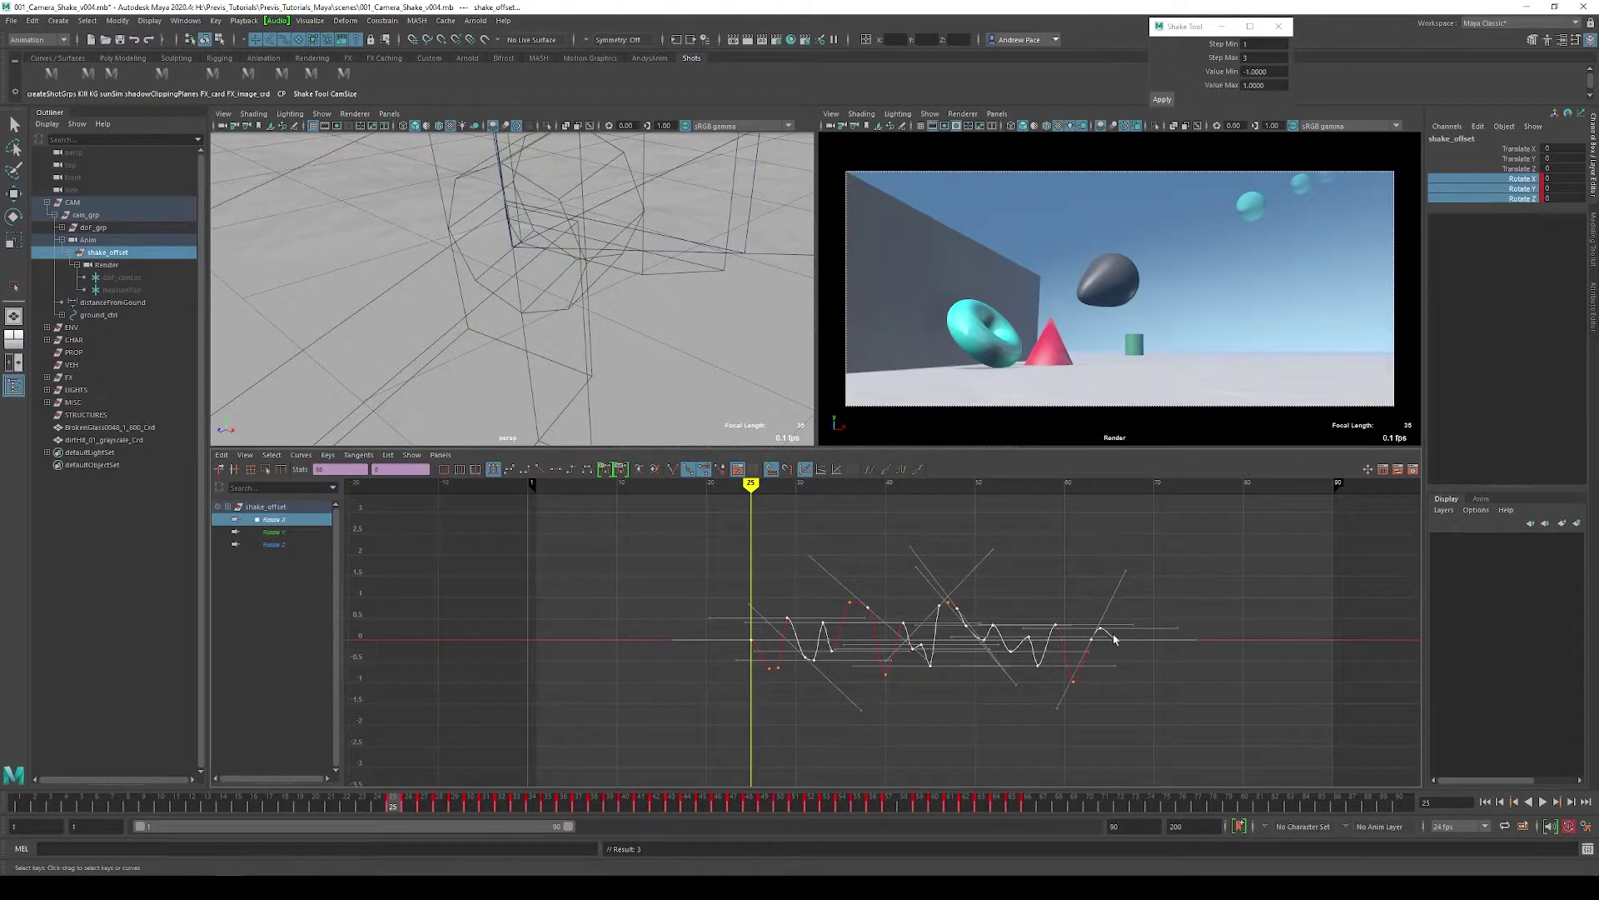
scroll(876, 635, up, 3)
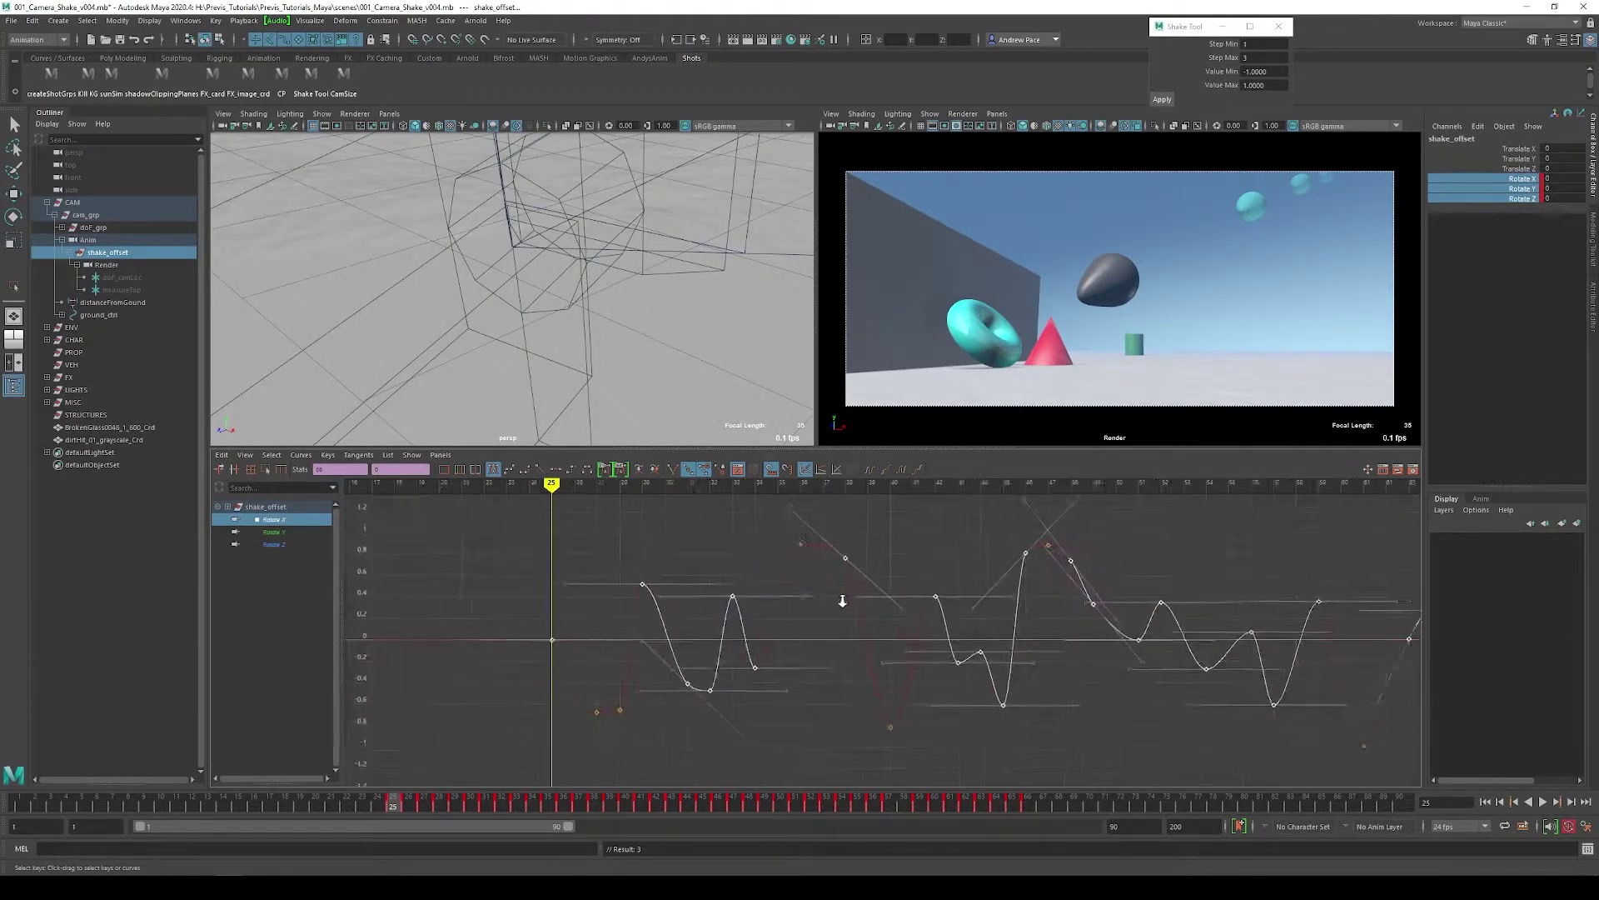
Exaggerate the opening Rotate X keys into a dip at frame 26 and a peak of about 2.9 at frame 28.
drag(655, 702, 656, 703)
key(w)
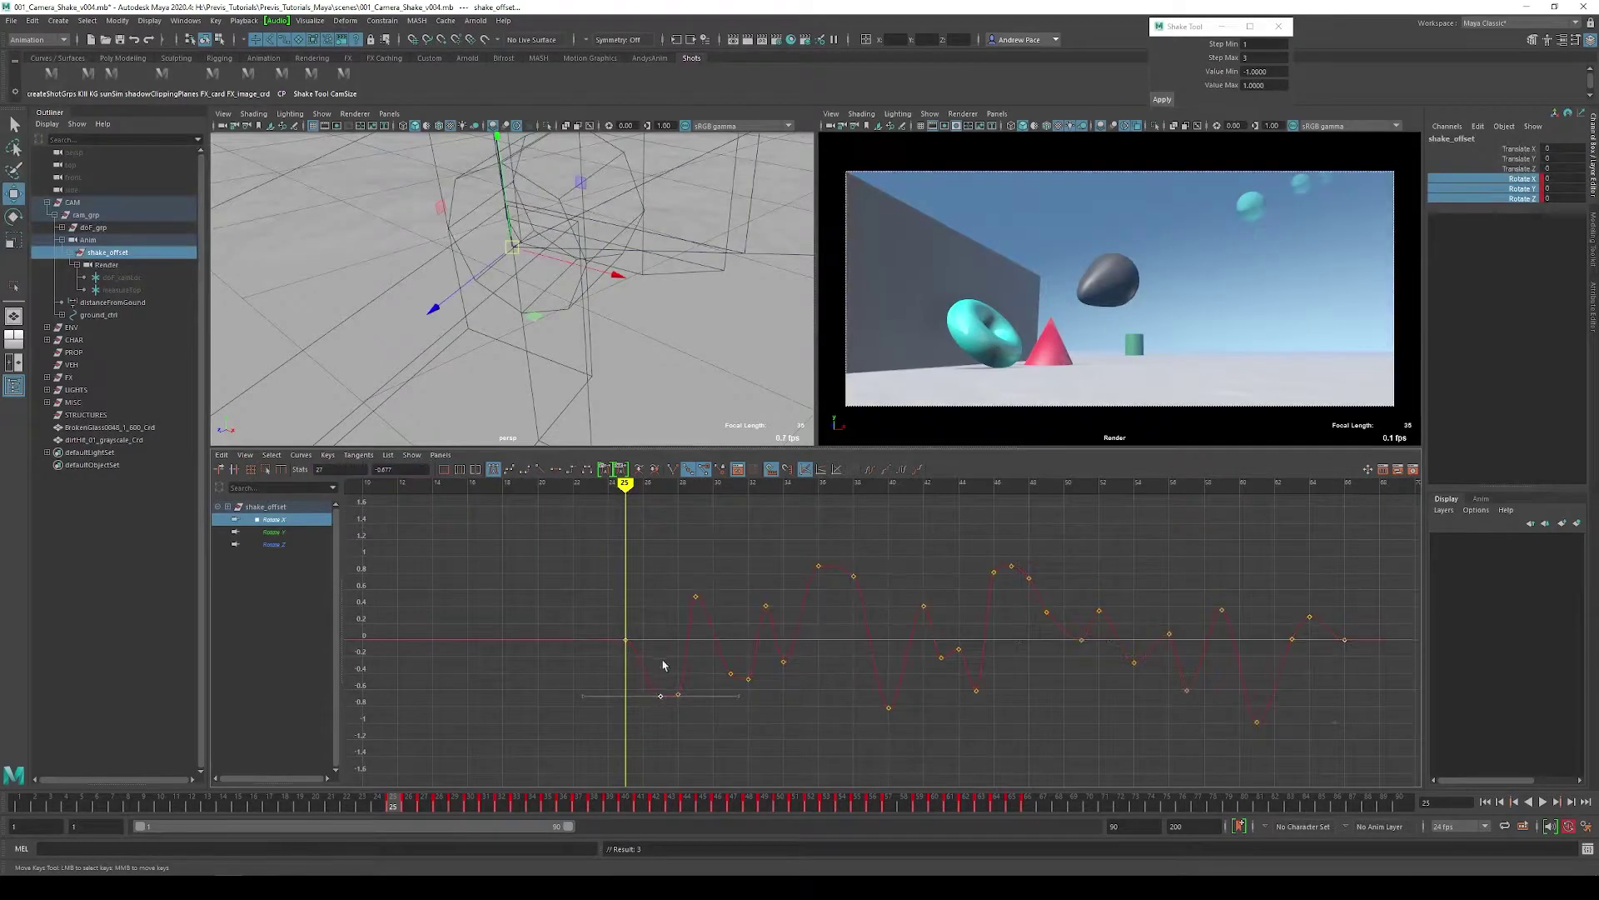
shift+middle_drag(649, 667, 652, 708)
drag(660, 708, 660, 710)
shift+middle_drag(660, 709, 660, 542)
drag(710, 578, 684, 626)
shift+middle_drag(683, 618, 683, 588)
scroll(708, 614, down, 5)
drag(791, 617, 785, 619)
shift+middle_drag(777, 606, 771, 557)
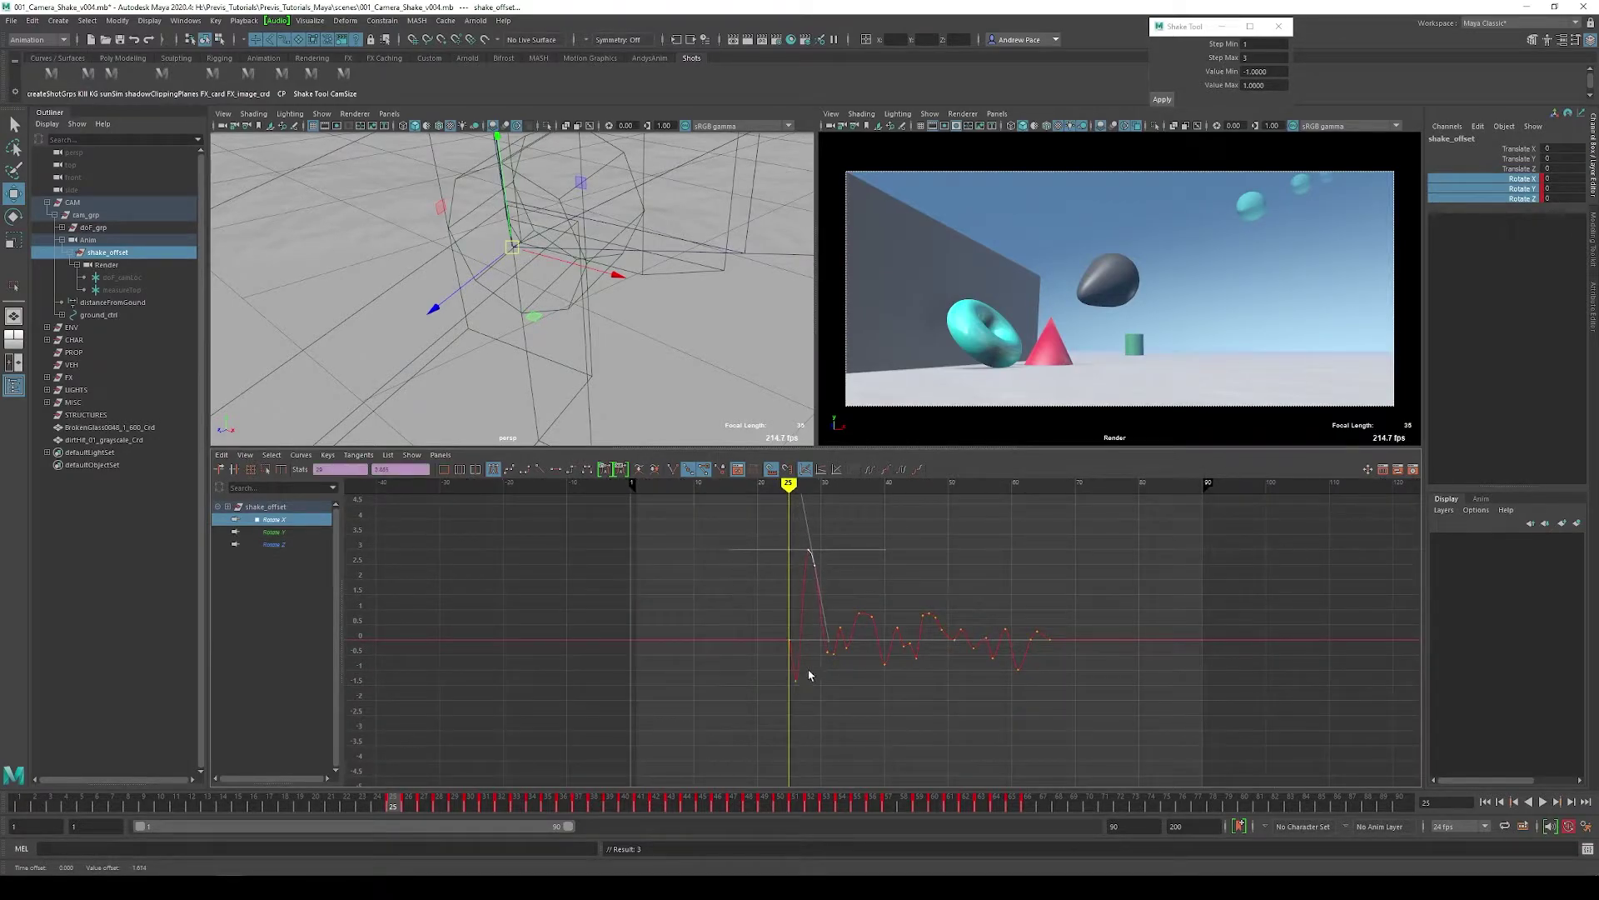
Lower the Rotate X key at frame 26 to about -2.4.
drag(812, 693, 774, 666)
mouse_move(762, 662)
shift+middle_down()
mouse_move(758, 741)
mouse_move(766, 692)
shift+middle_up()
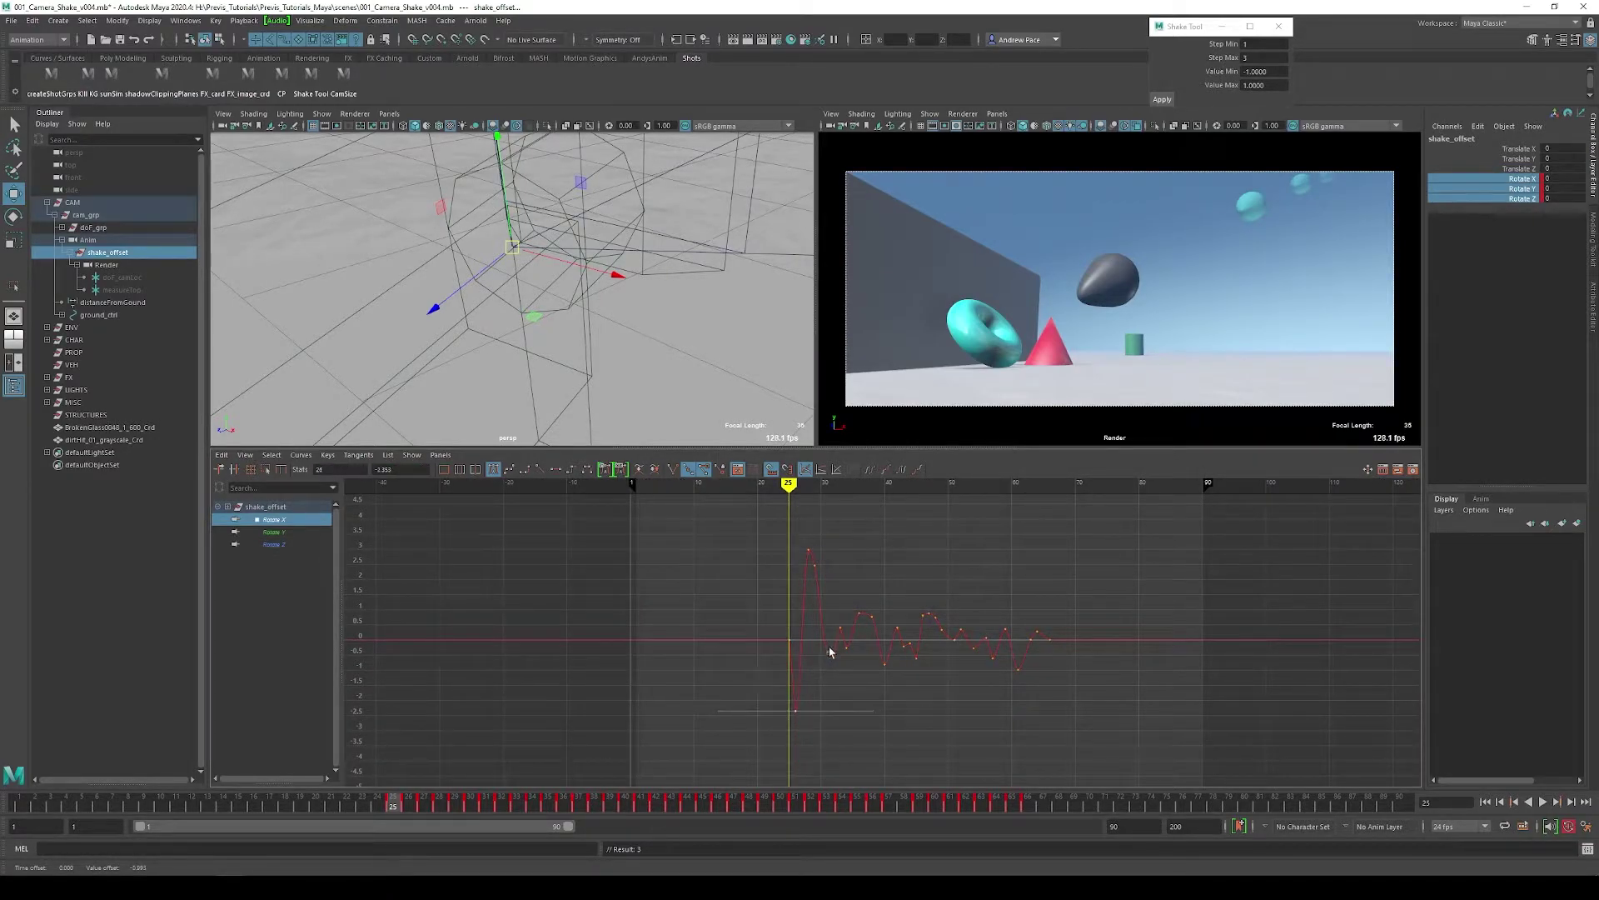
drag(812, 665, 796, 654)
shift+middle_drag(796, 654, 799, 656)
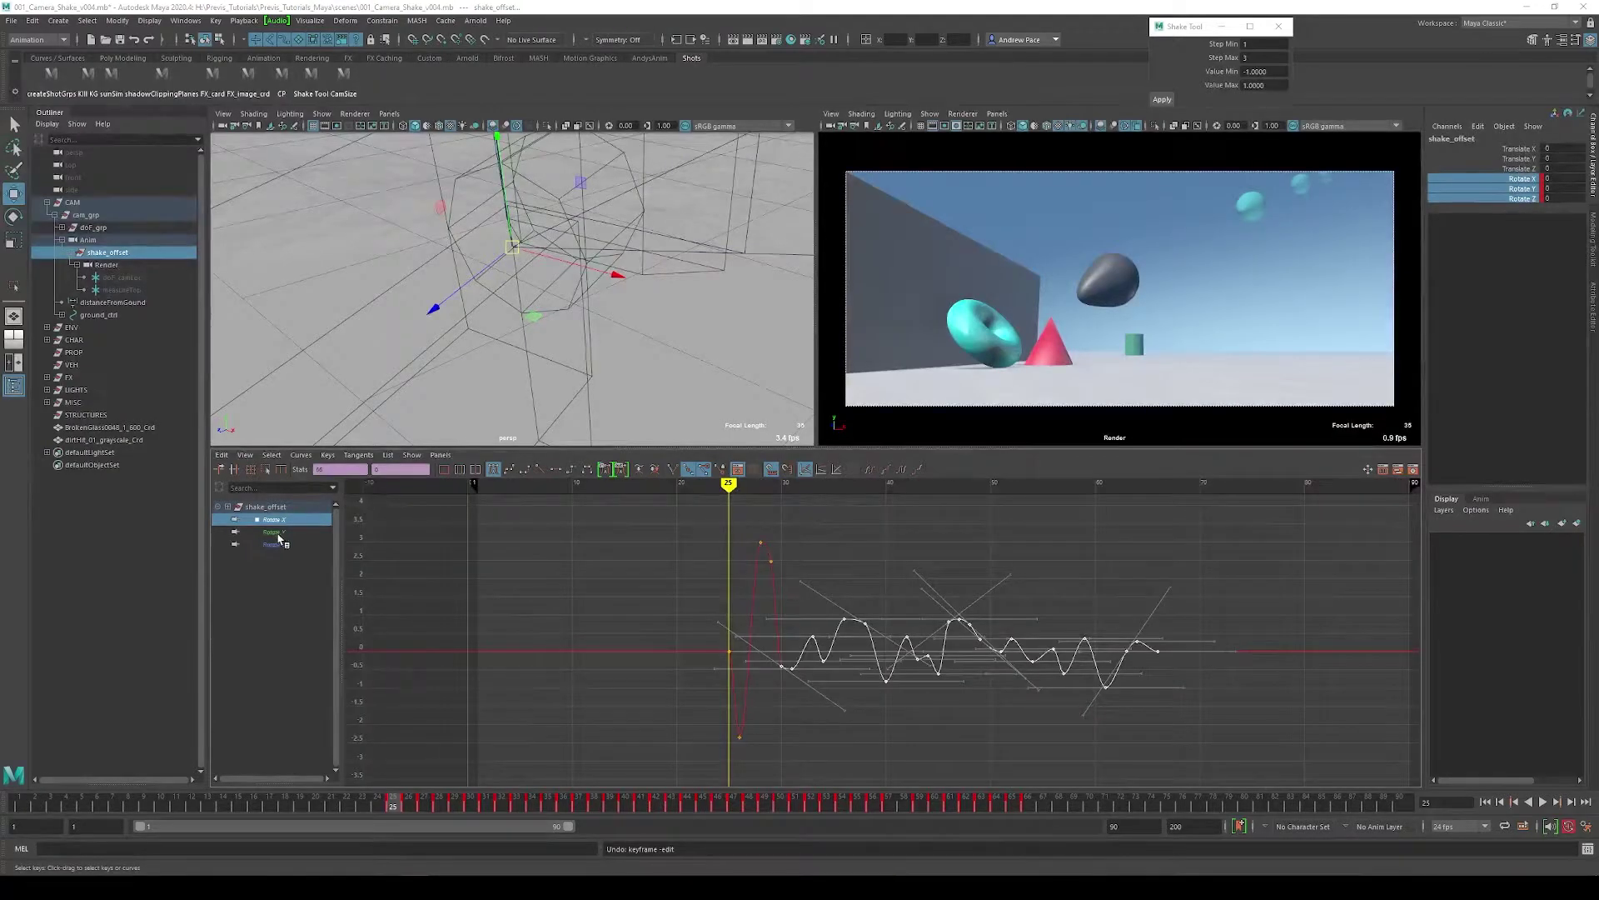
Isolate the Rotate Y curve and strengthen its opening swing to about 0.87 at frame 26 and -0.8 at frame 28.
click(278, 533)
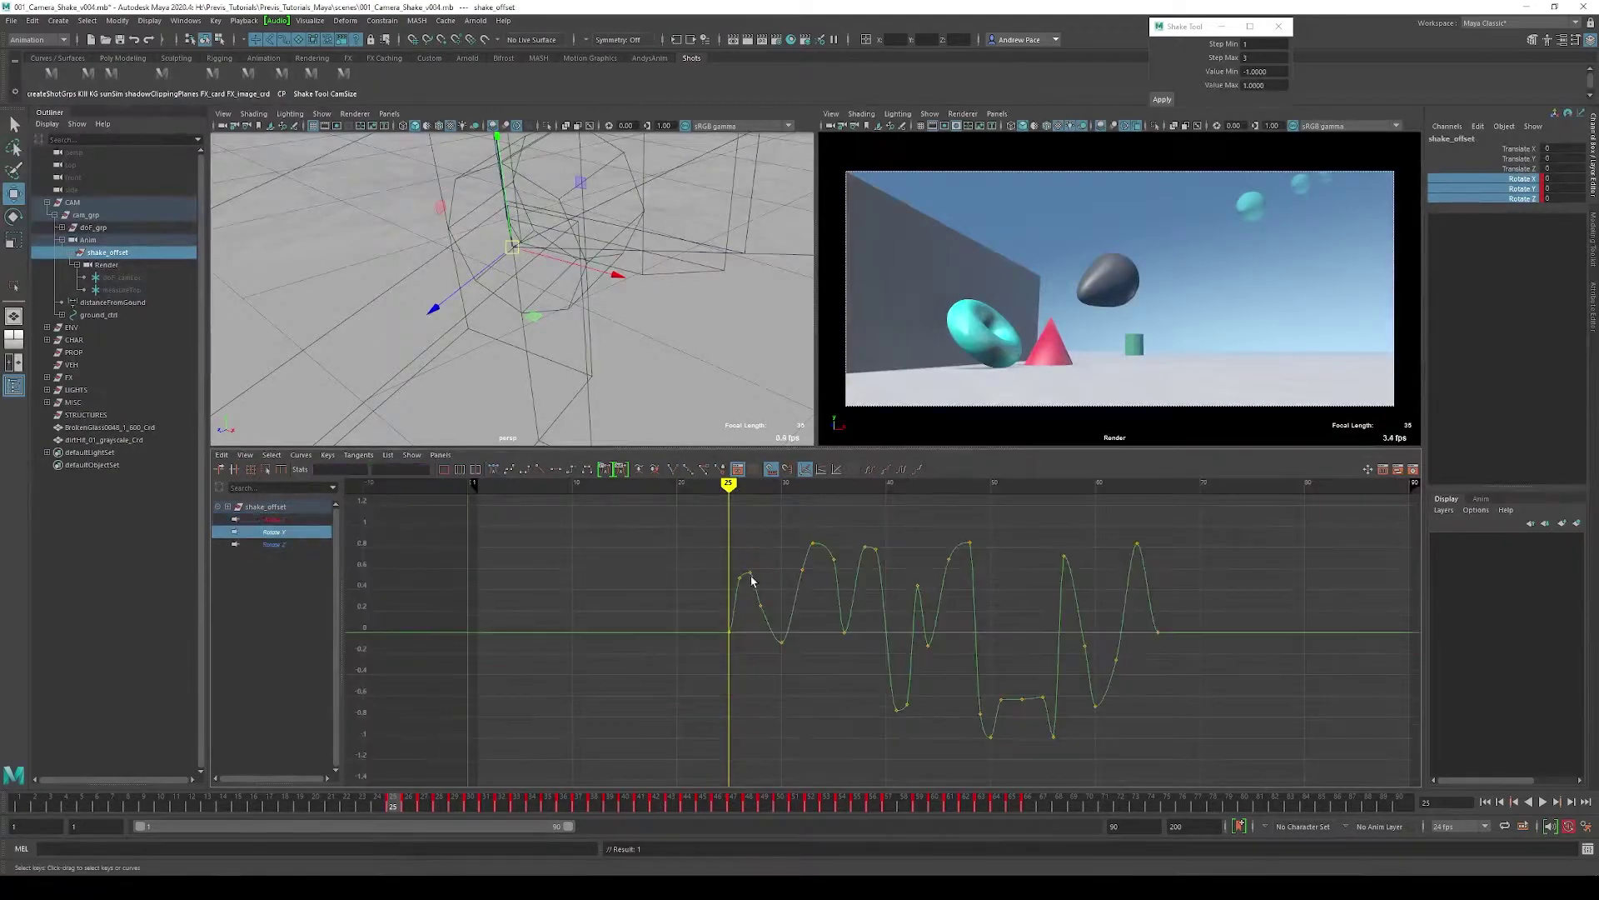
drag(715, 586, 724, 588)
shift+middle_drag(722, 611, 720, 577)
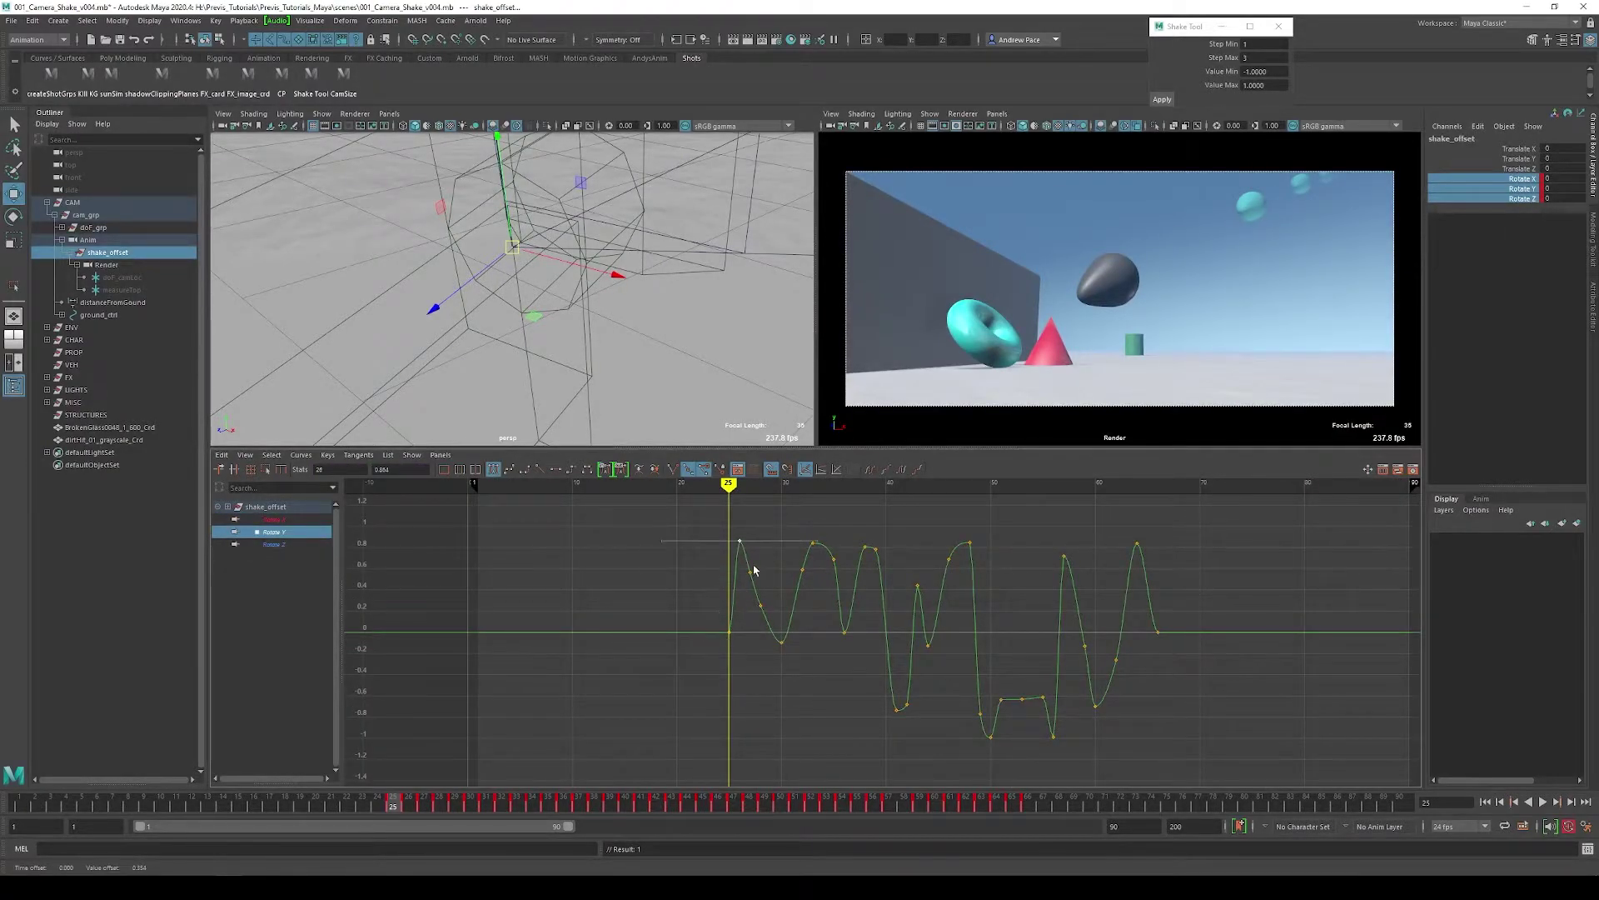
drag(753, 565, 731, 580)
shift+middle_drag(741, 607, 732, 729)
drag(773, 592, 750, 618)
shift+middle_drag(747, 666, 743, 788)
Lower the Rotate Y crests around frames 33–35 and 38–39 to about 0.5.
drag(740, 481, 847, 482)
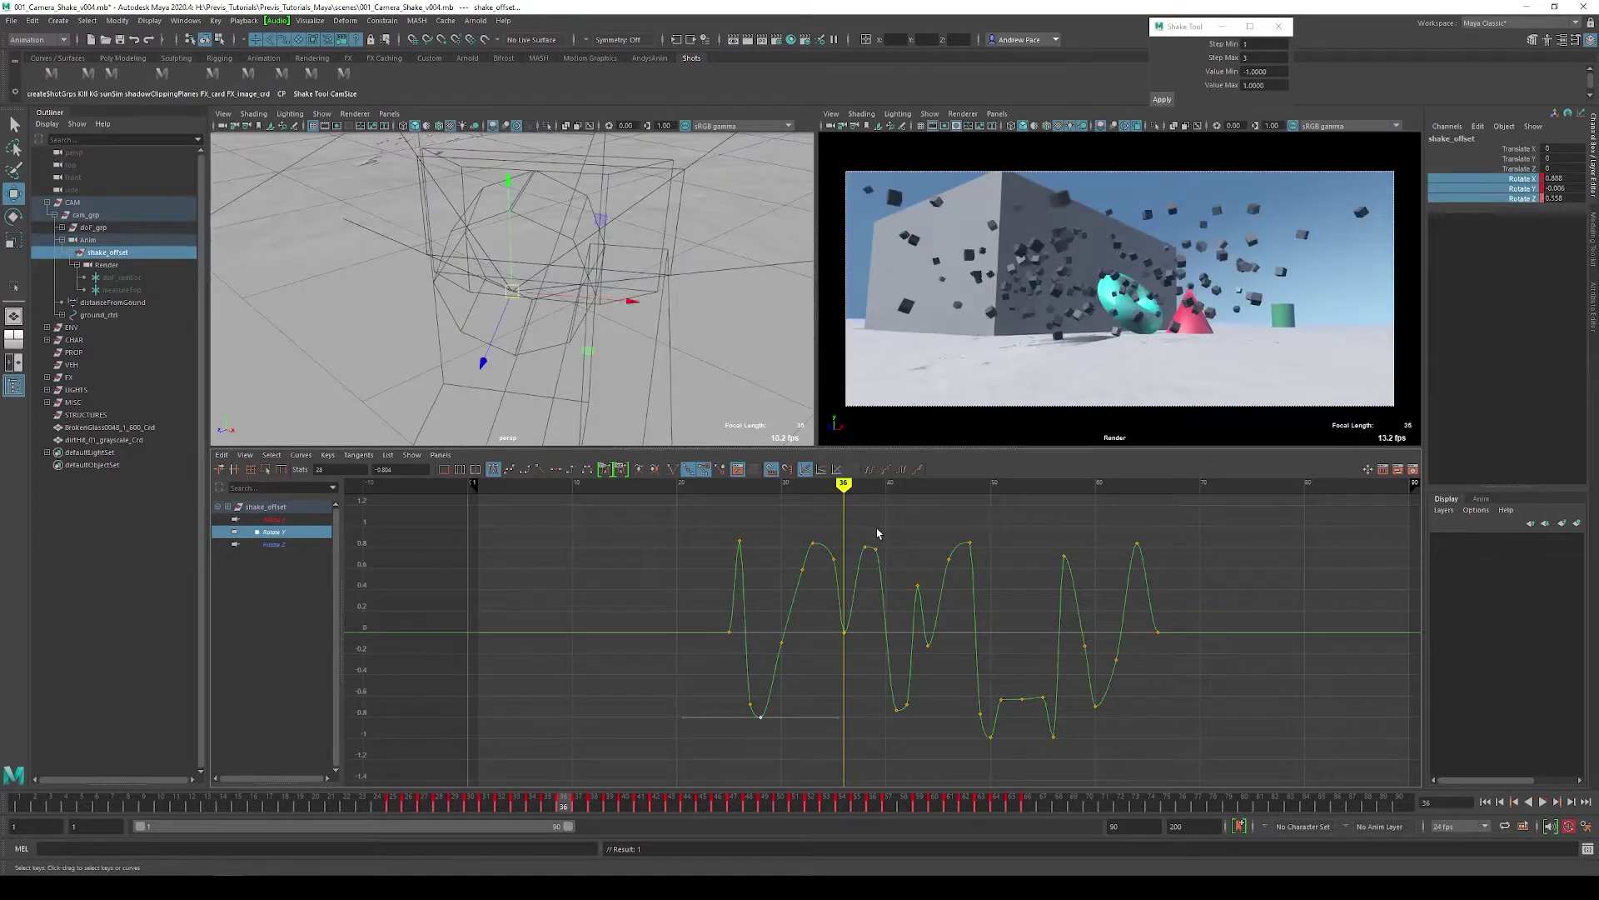
click(813, 543)
shift+middle_drag(843, 597, 843, 624)
drag(852, 567, 808, 593)
shift+middle_drag(838, 628, 838, 638)
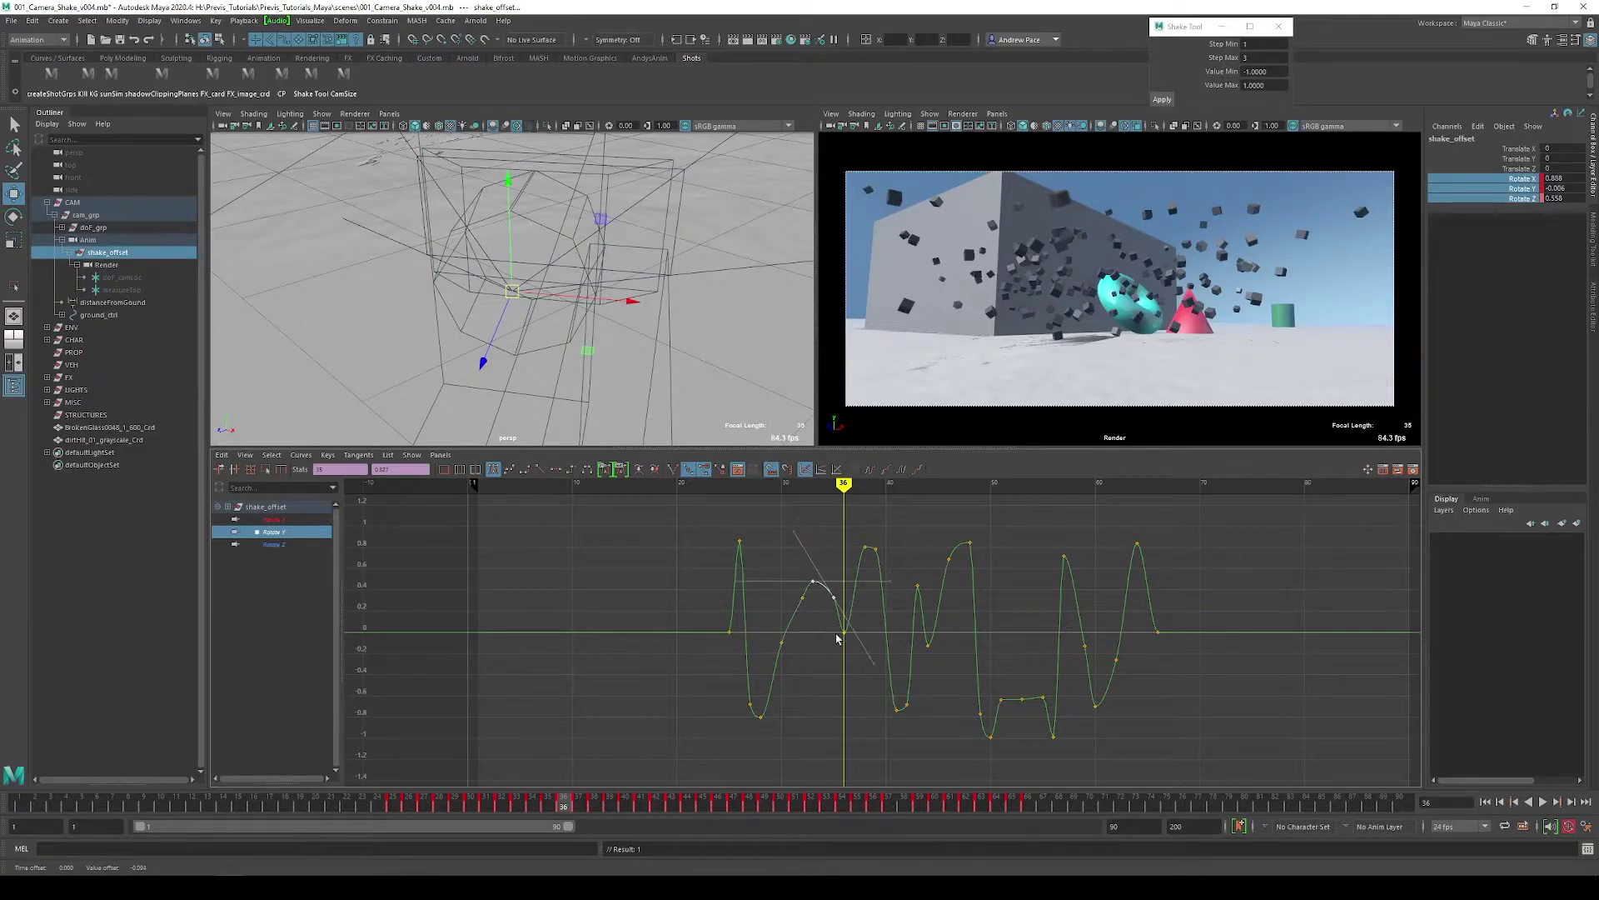
drag(884, 537, 858, 556)
shift+middle_drag(853, 602, 853, 636)
Reduce the Rotate Y crest at frame 46 to about 0.4, raise the low stretch after frame 48, and lower the frame 57 peak to about 0.5.
drag(981, 533, 911, 594)
shift+middle_drag(928, 596, 928, 625)
shift+middle_drag(1012, 691, 1012, 610)
drag(1008, 539, 970, 569)
click(1063, 556)
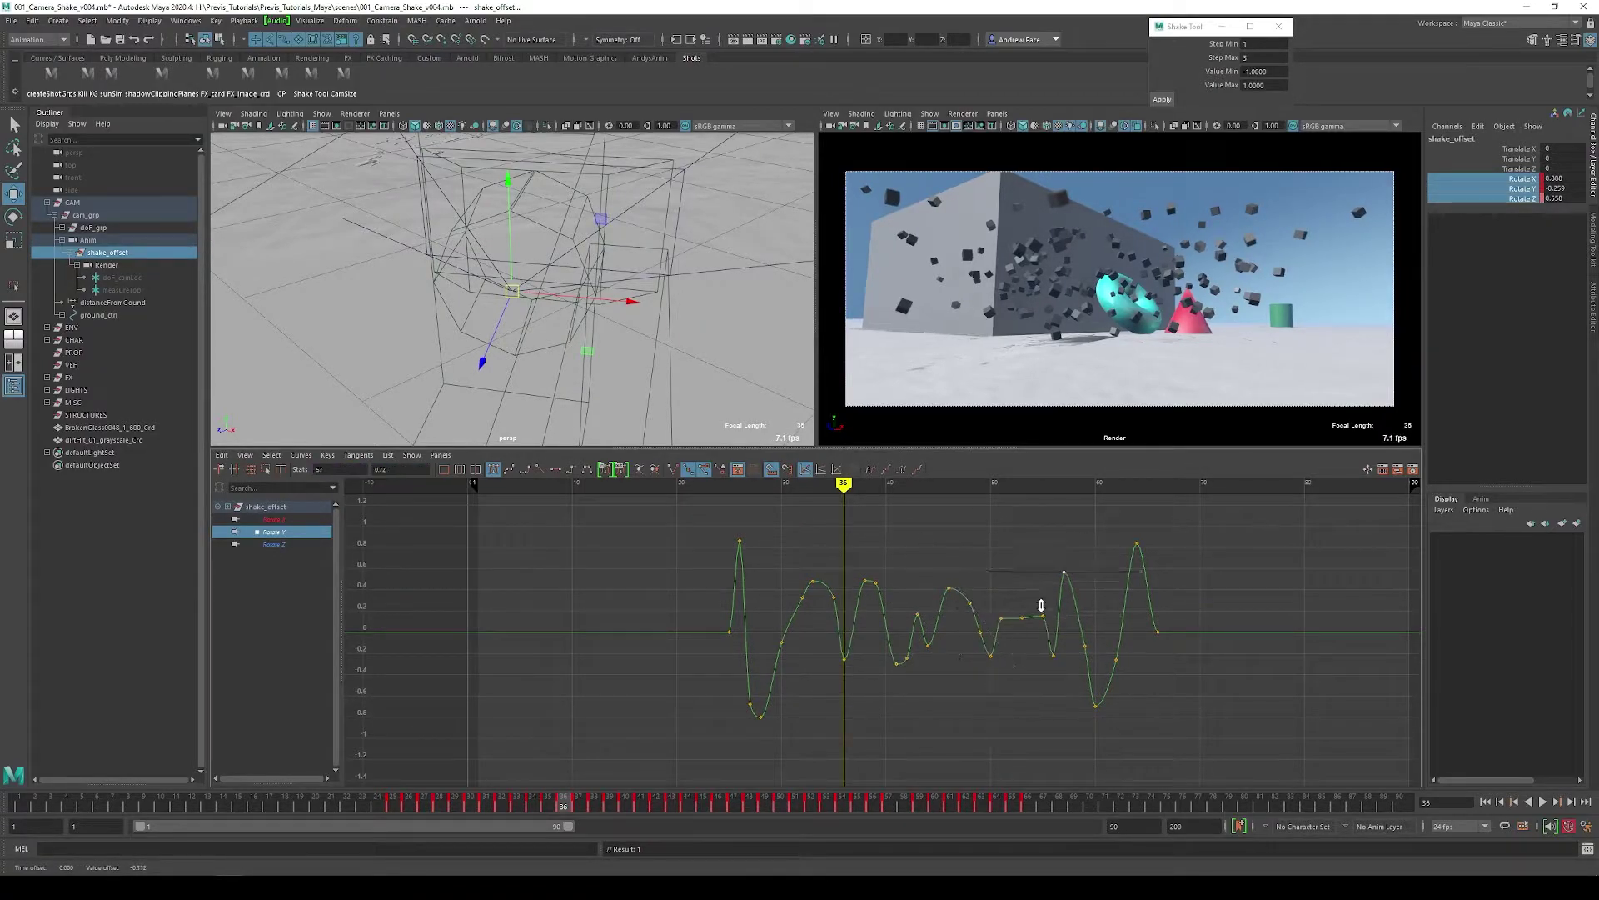
shift+middle_drag(1046, 607, 863, 635)
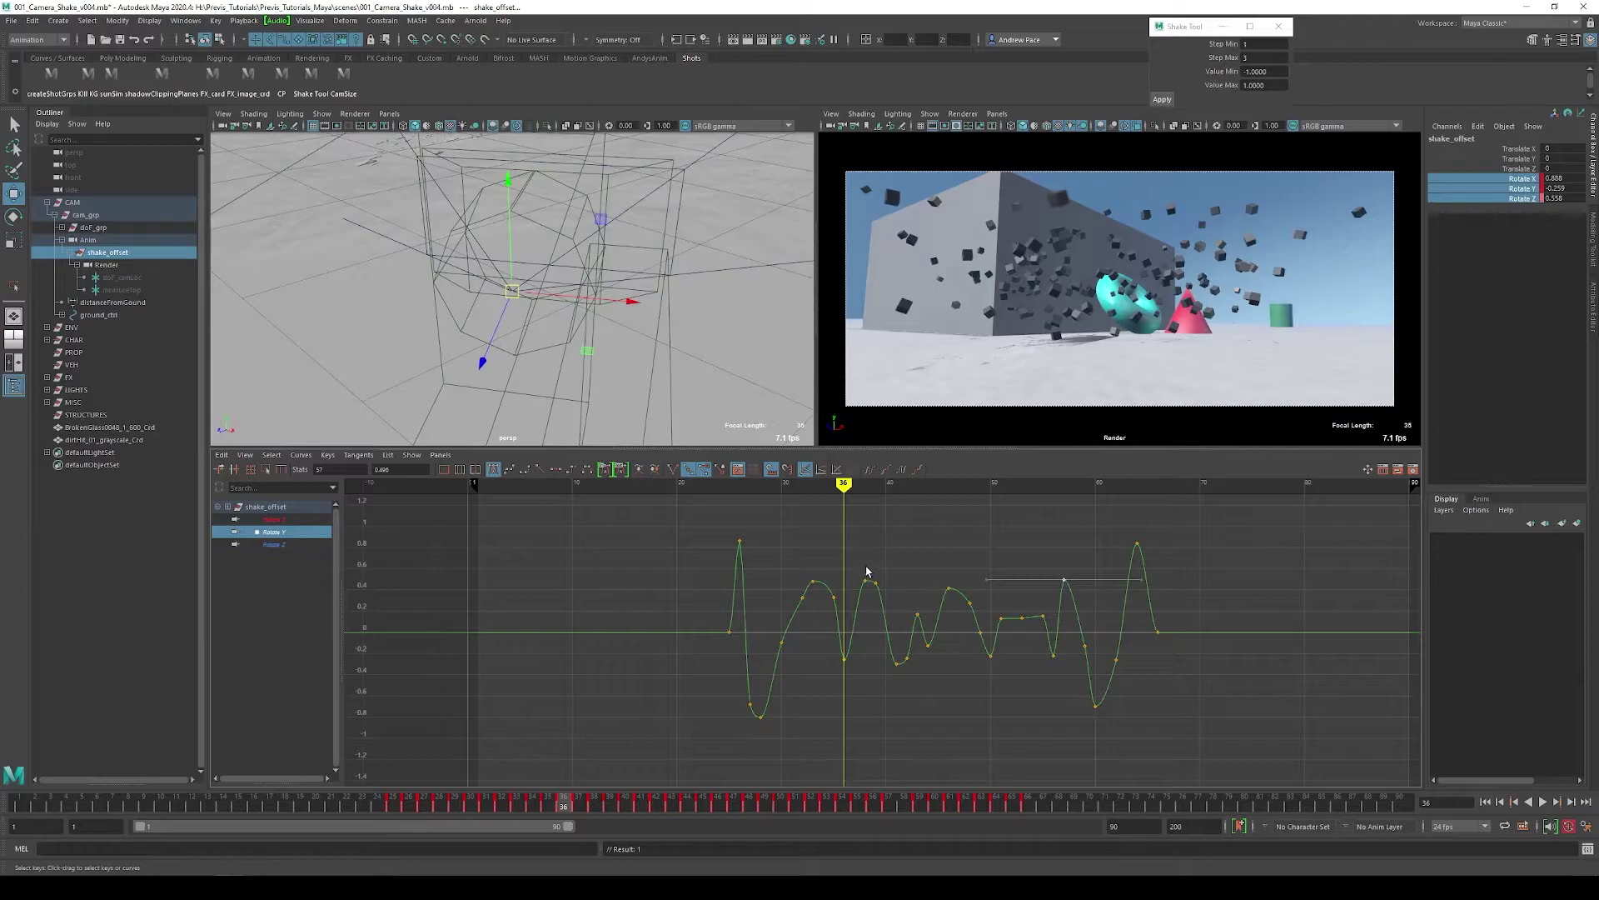
Soften the end of the Rotate Y curve, lowering the peaks to about 0.35 at frame 57 and 0.3 at frame 64 and raising the frame 60 dip.
shift+drag(1075, 572, 1074, 573)
shift+middle_drag(1075, 573, 1075, 589)
drag(1037, 602, 996, 626)
shift+middle_drag(1021, 633, 1023, 650)
click(1137, 559)
shift+middle_drag(1137, 566, 1137, 608)
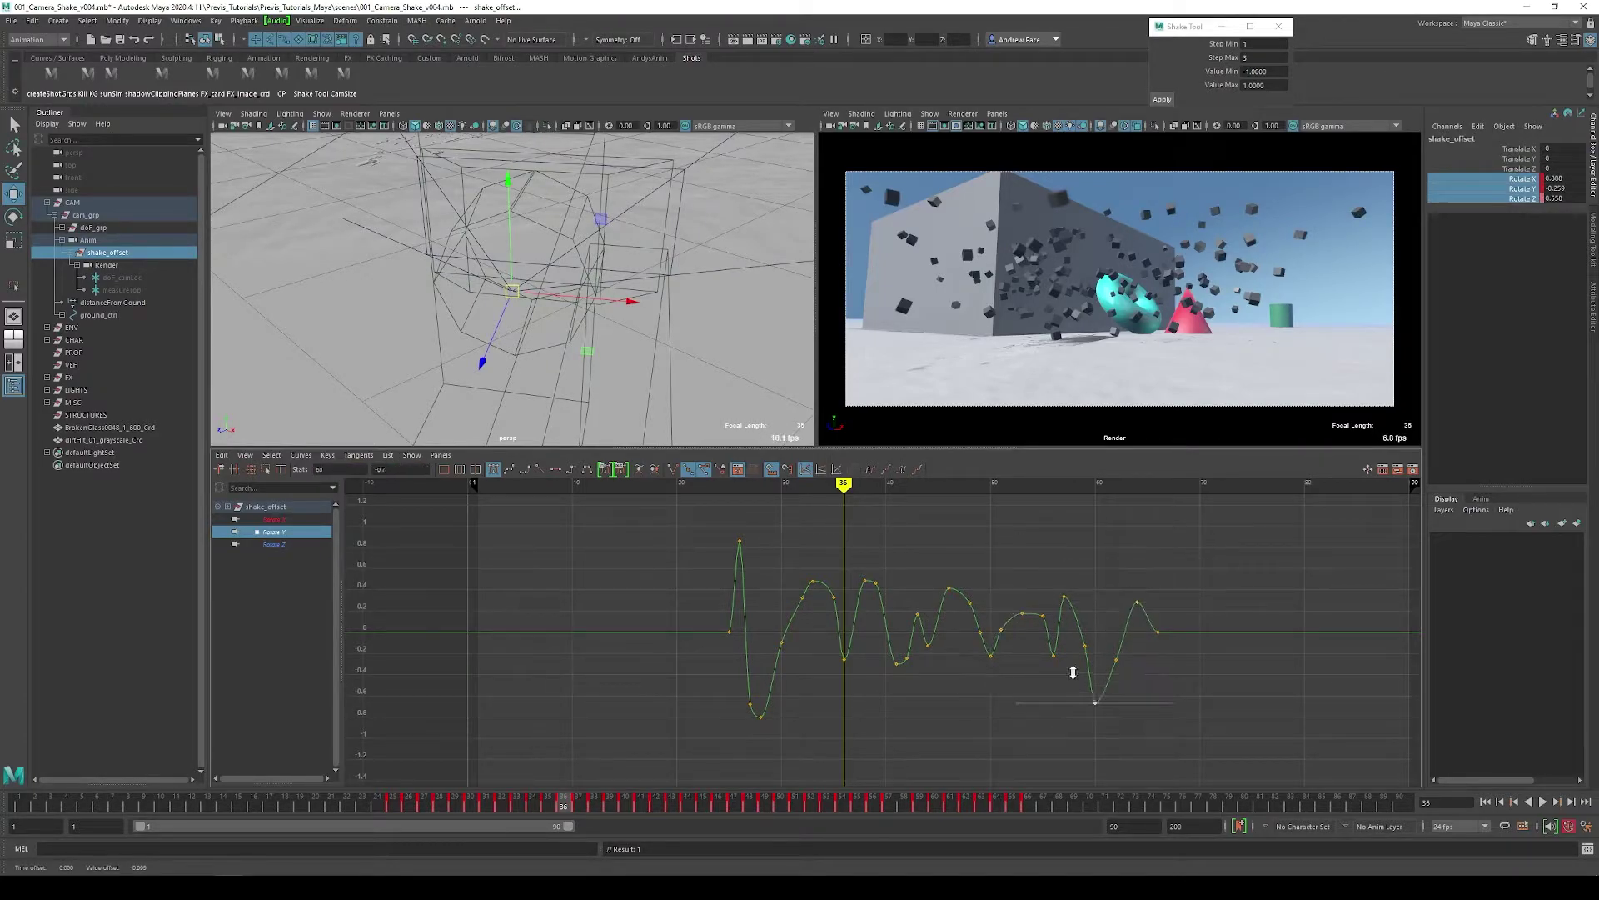
drag(1128, 700, 1074, 633)
shift+middle_drag(1073, 639, 823, 626)
Isolate the Rotate Z curve and exaggerate its opening swing to about -1.4 at frame 26 and 1.1 at frame 28.
click(275, 544)
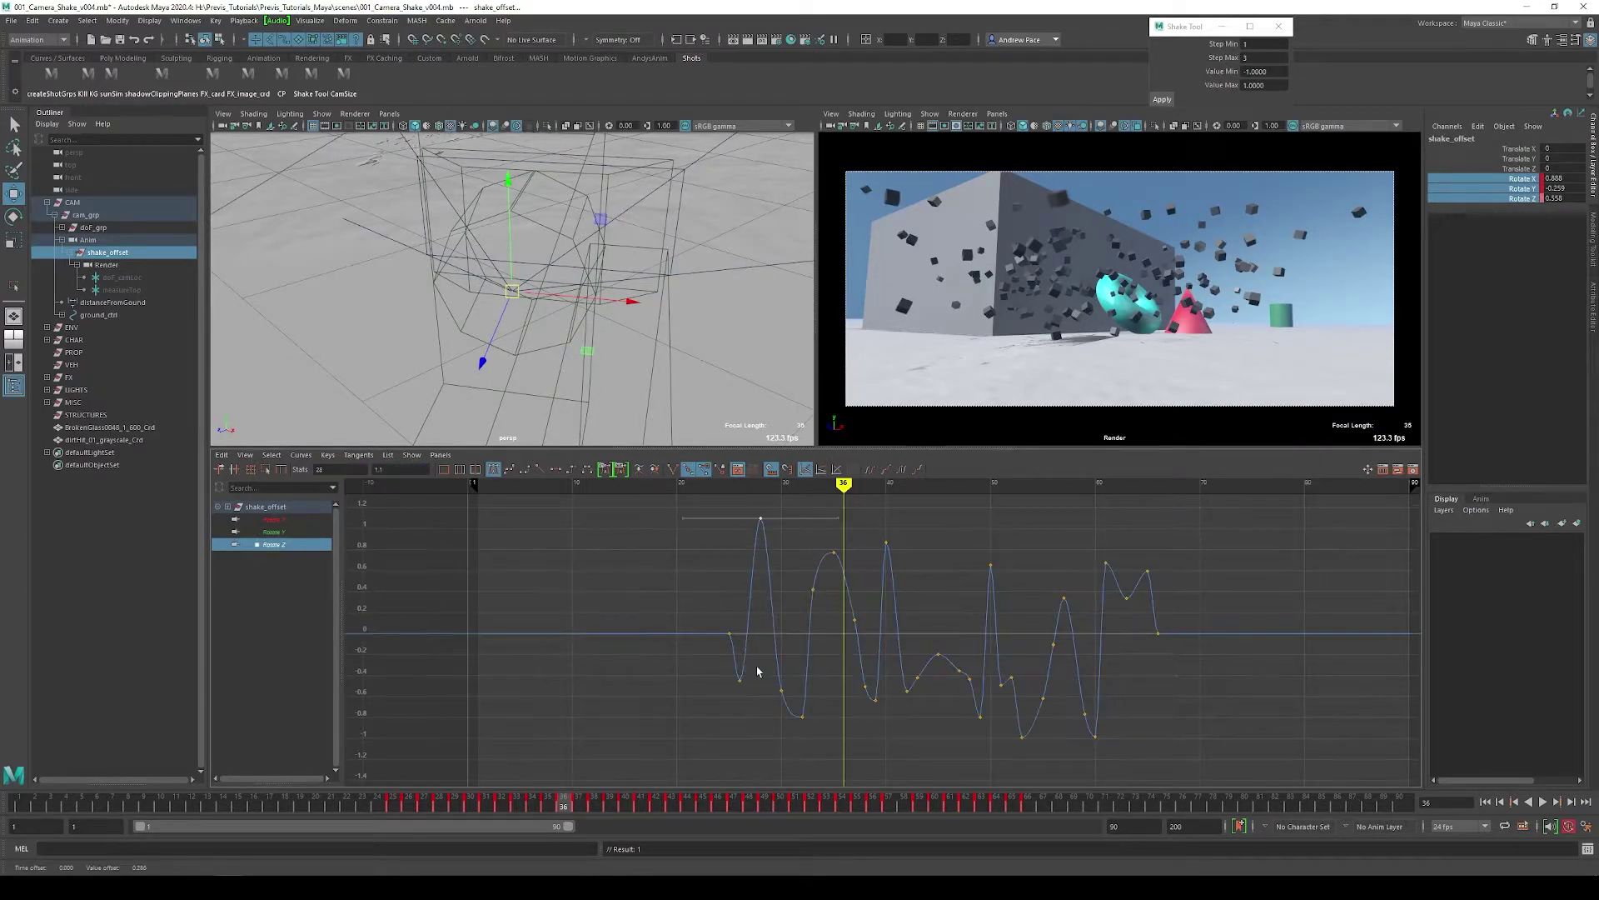
click(781, 691)
shift+middle_drag(776, 704, 777, 683)
Lower the Rotate Z crest around frames 33–35 to about 0.2 and the frame 40 peak to about 0.5.
drag(807, 543, 859, 626)
shift+middle_drag(828, 576, 828, 603)
drag(825, 533, 895, 592)
shift+middle_drag(875, 566, 875, 601)
Even out the middle of the Rotate Z curve by raising the keys around frames 42–49 and 51–52 and lowering the frame 50 peak to about 0.35.
drag(899, 645, 987, 724)
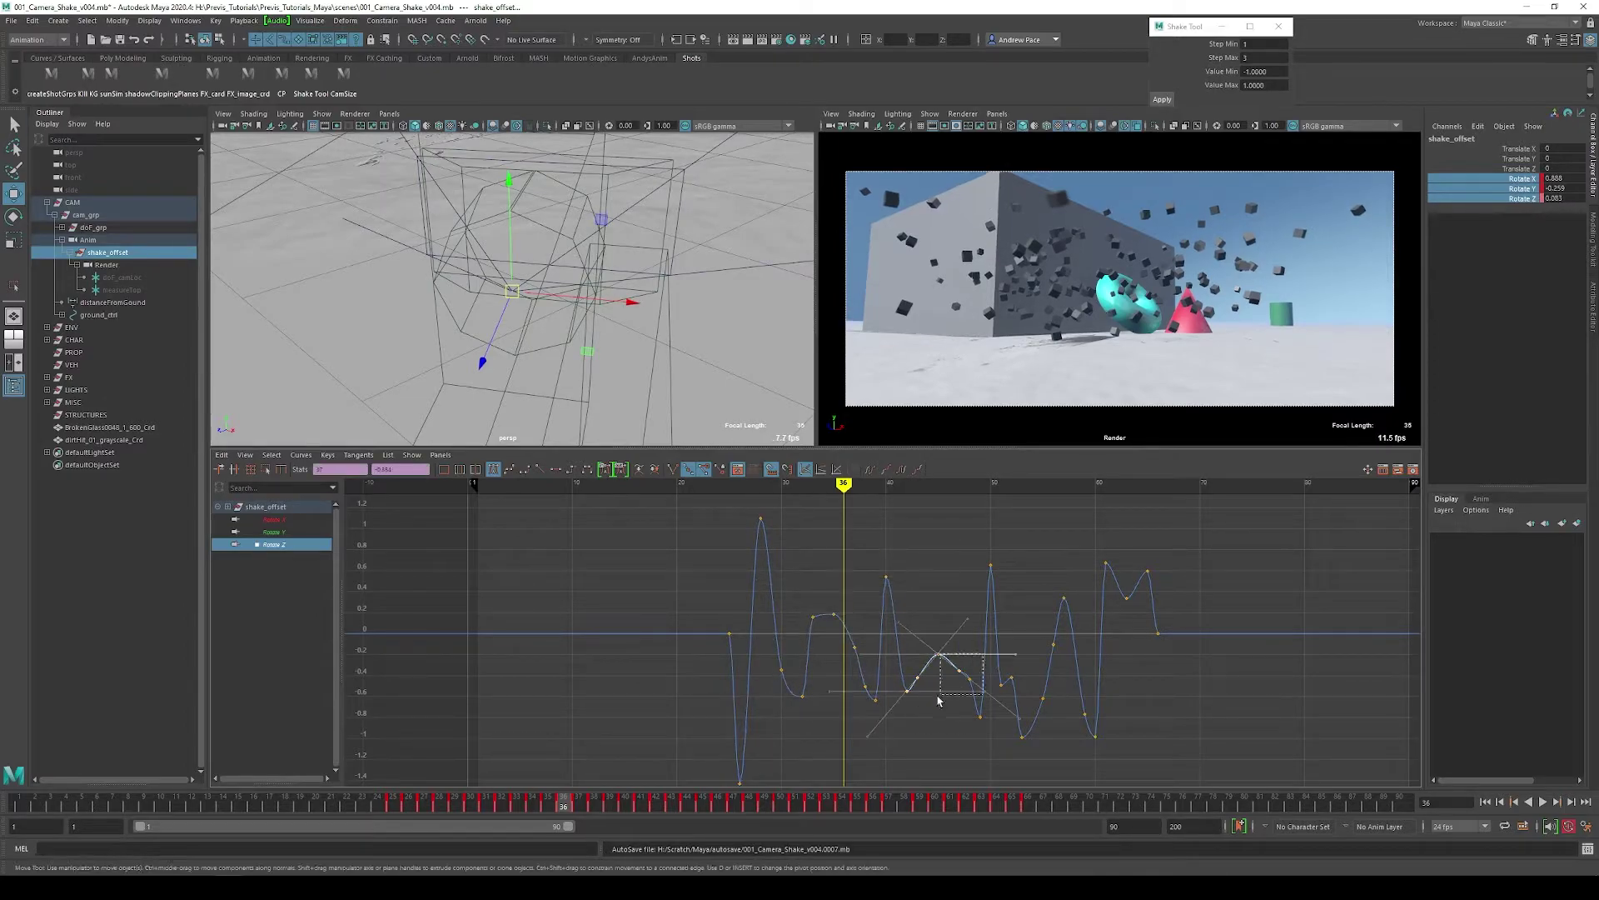
shift+middle_drag(933, 708, 936, 643)
drag(1026, 540, 981, 583)
shift+middle_drag(987, 575, 987, 606)
drag(995, 701, 1014, 605)
shift+middle_drag(1011, 603, 1010, 546)
Raise the Rotate Z dip at frame 53 to about -0.3 and lower the last crest keys from frame 61 to about 0.2.
drag(1042, 718, 985, 748)
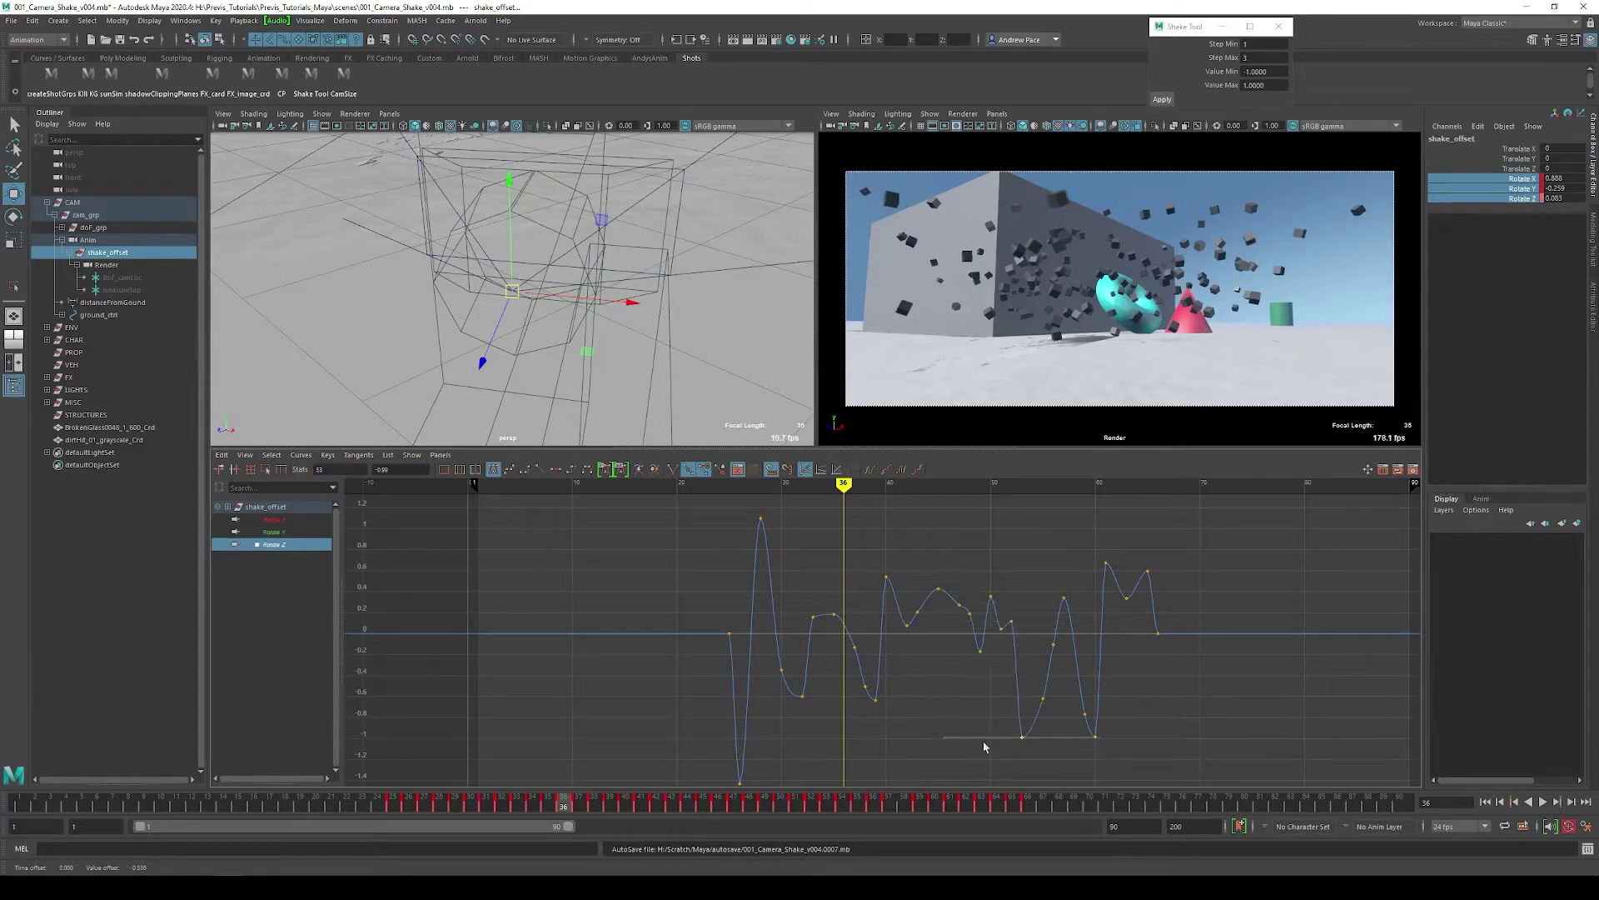
shift+middle_drag(985, 746, 986, 704)
drag(1162, 546, 1082, 616)
shift+middle_drag(1078, 618, 1079, 671)
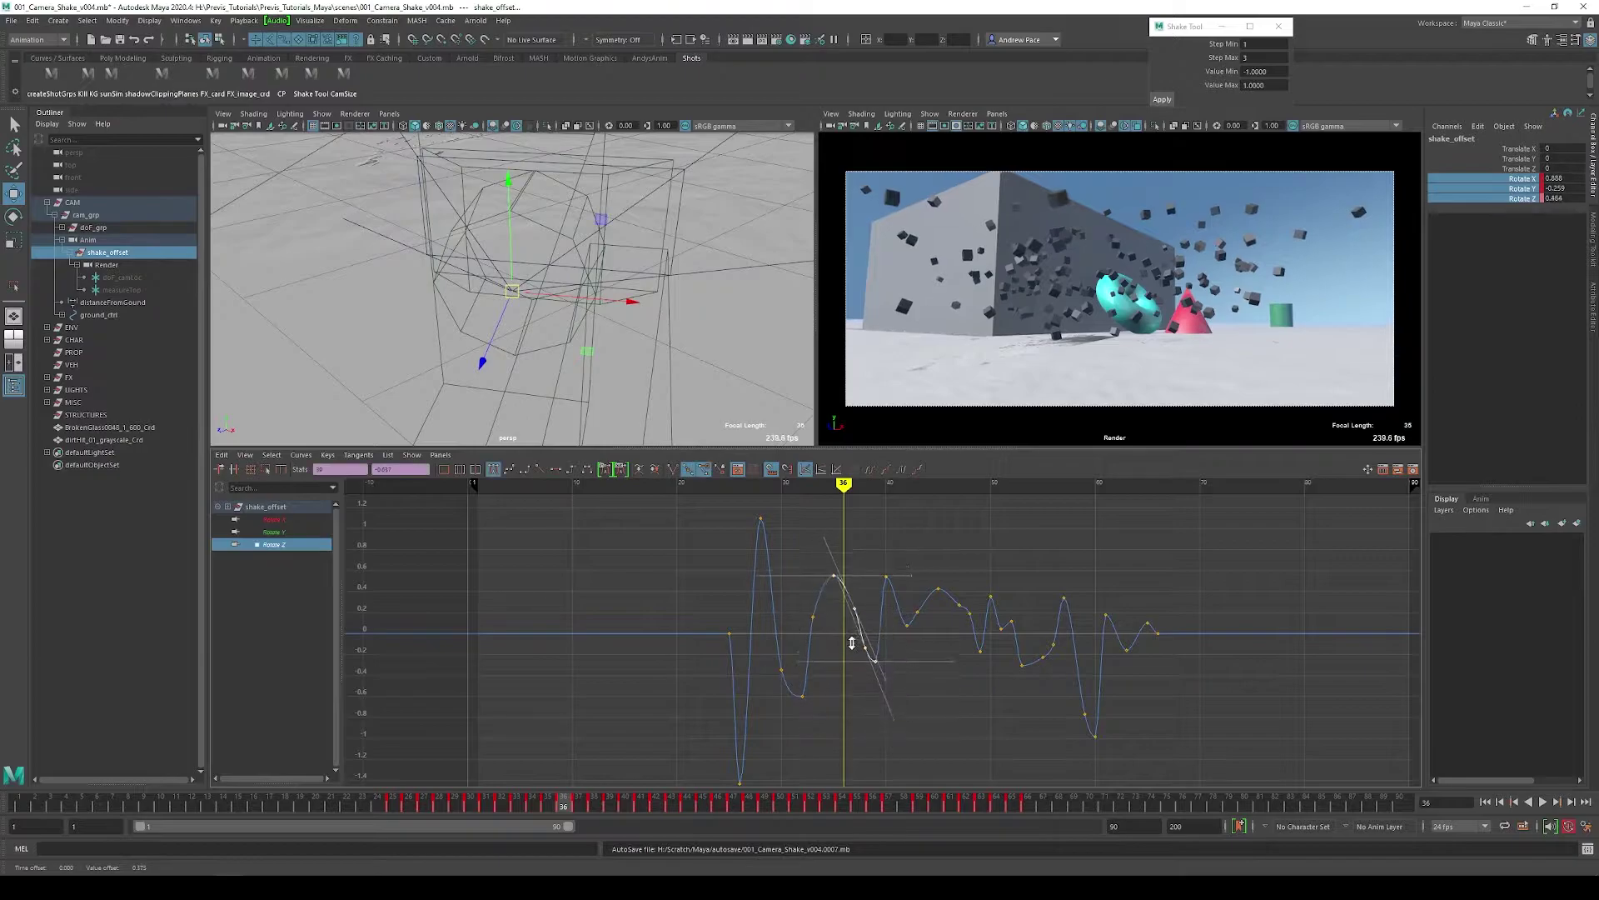
Stretch the keys of all three rotation curves from frame 30 onward so they end at about frame 89.
drag(275, 518, 288, 546)
drag(805, 689, 774, 708)
click(266, 469)
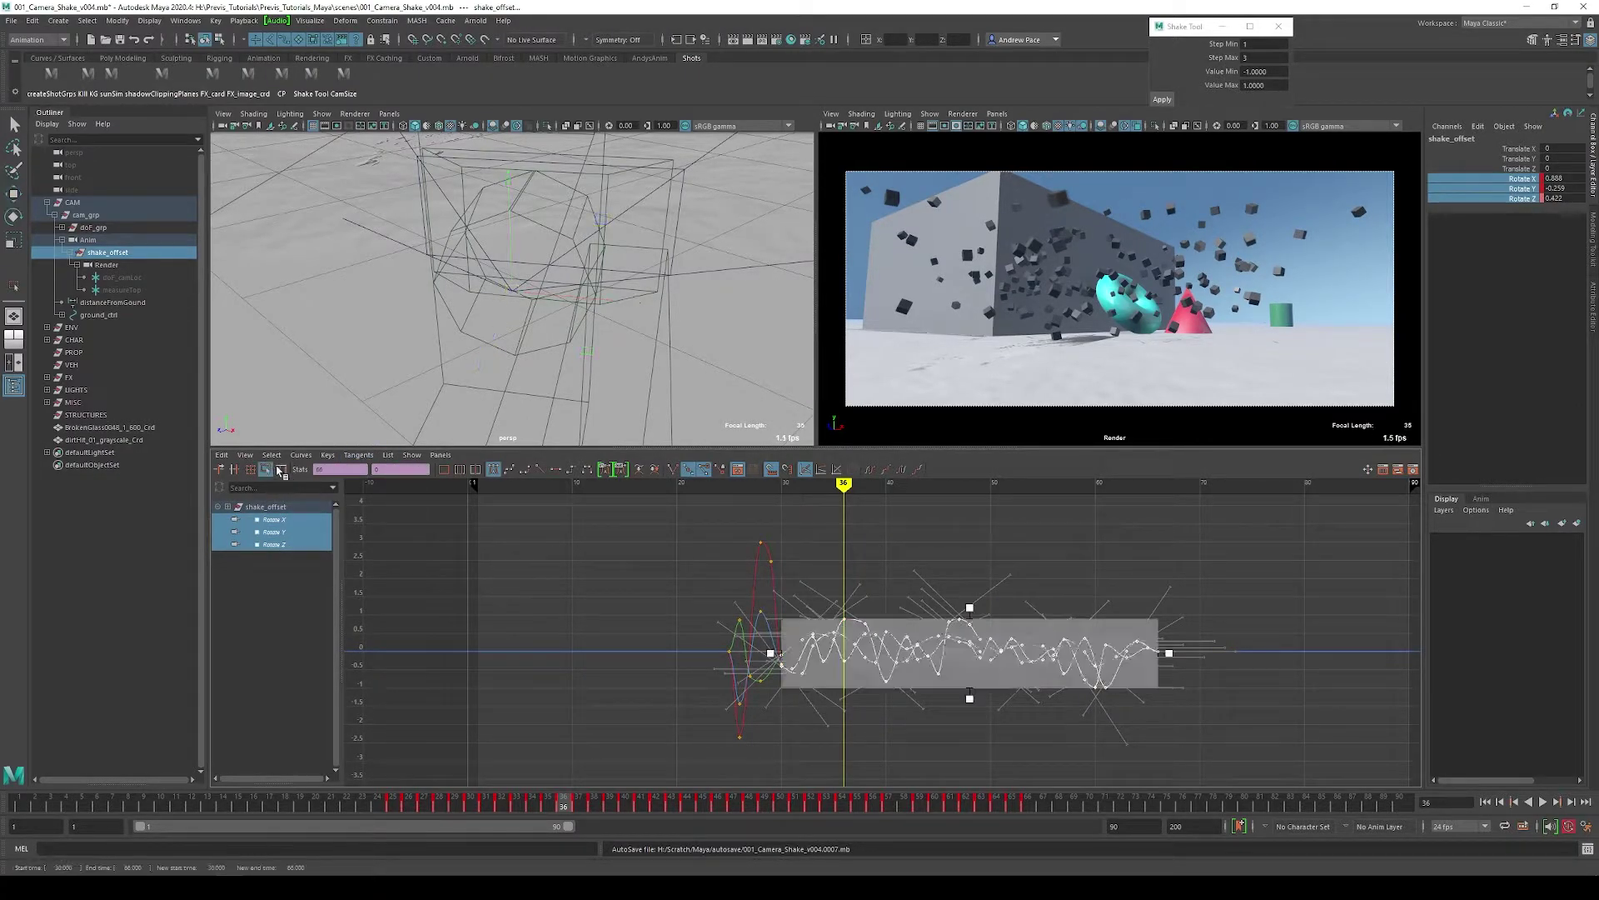
drag(1170, 654, 1407, 648)
alt+middle_drag(1105, 590, 943, 566)
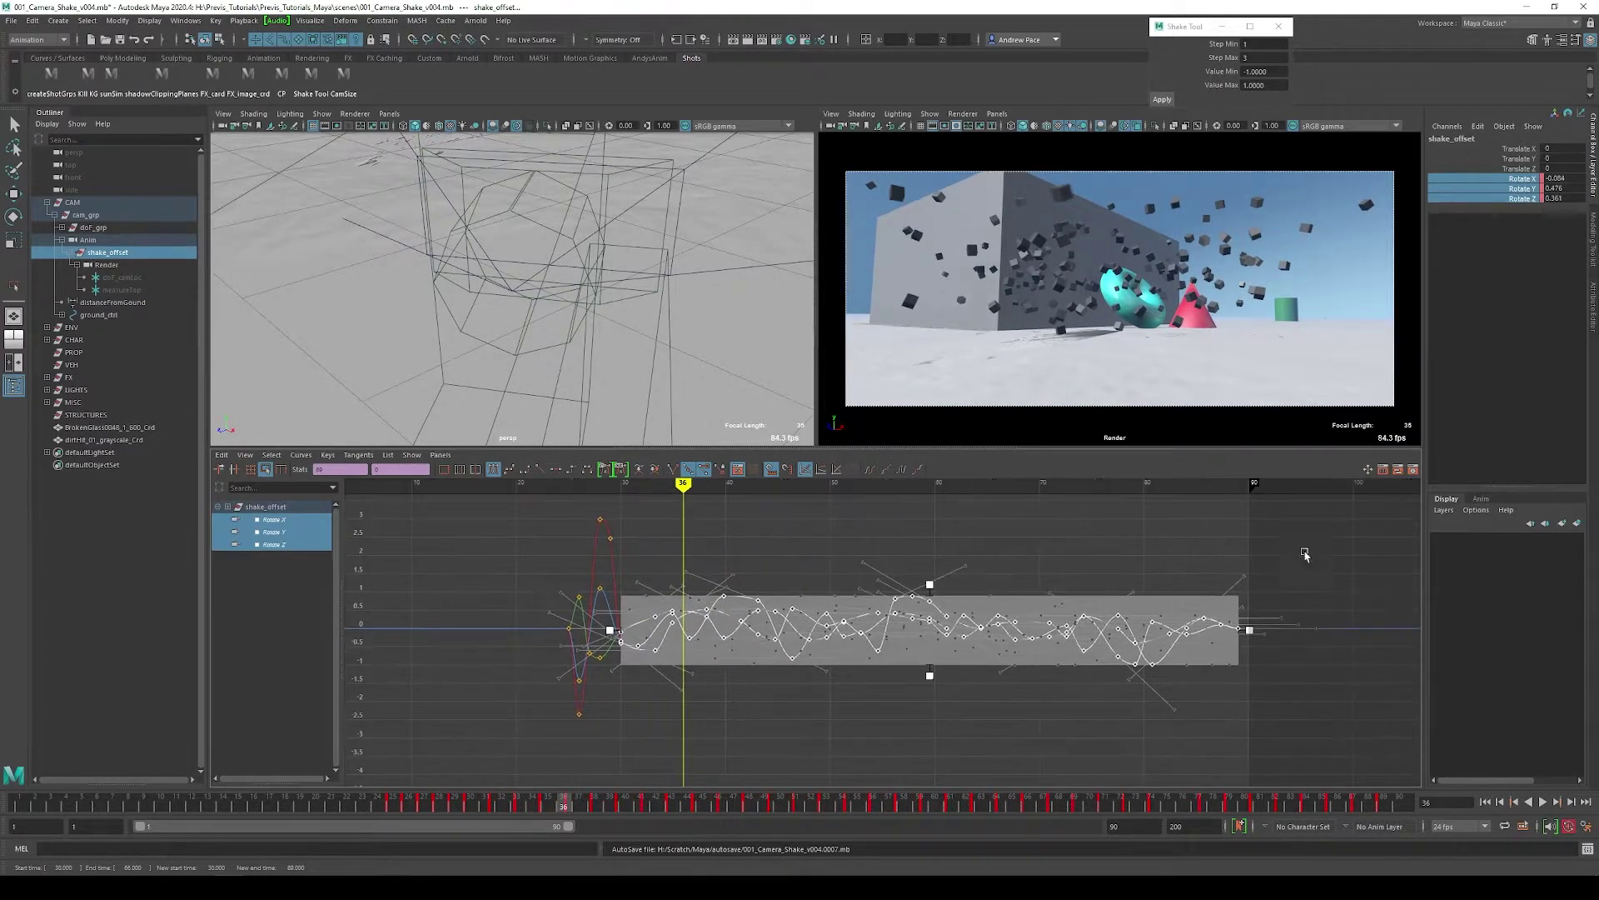
Stretch the rotation keys beyond about frame 40 in two progressively later groups so they end at about frame 99.
drag(1304, 552, 704, 699)
drag(1249, 630, 1281, 629)
drag(1342, 564, 746, 696)
drag(1281, 630, 1354, 625)
scroll(1171, 600, down, 6)
scroll(1008, 614, up, 4)
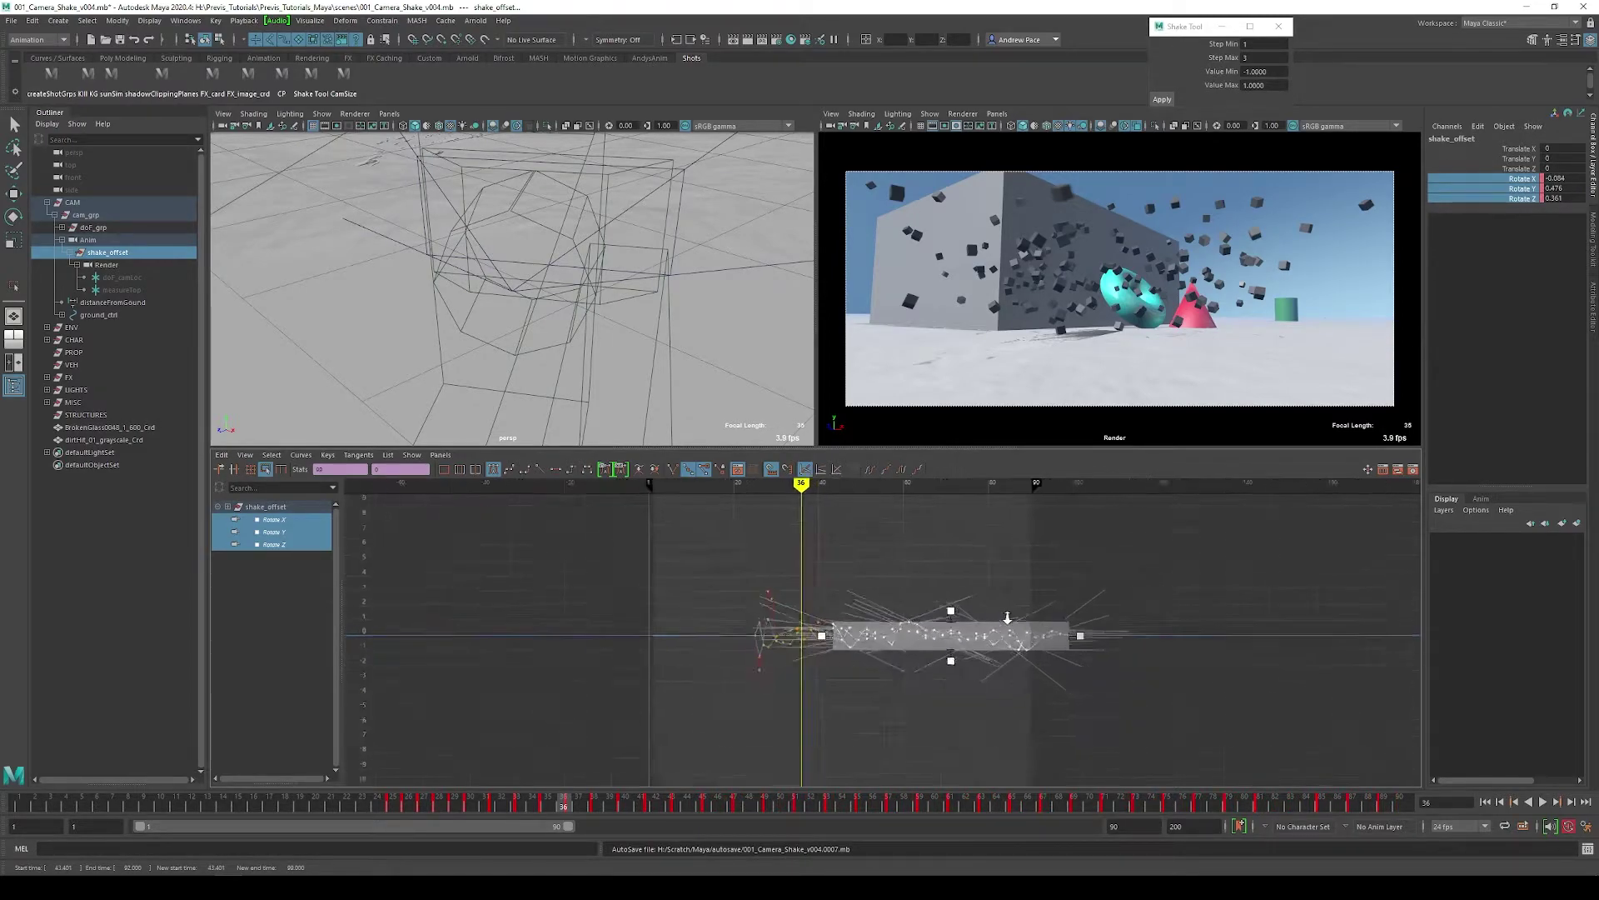
Stretch the rotation keys beyond about frame 55, and again those from frame 60, so they end at frame 117.
drag(1266, 559, 882, 672)
drag(1171, 635, 1227, 633)
drag(1325, 564, 915, 671)
drag(1230, 636, 1292, 633)
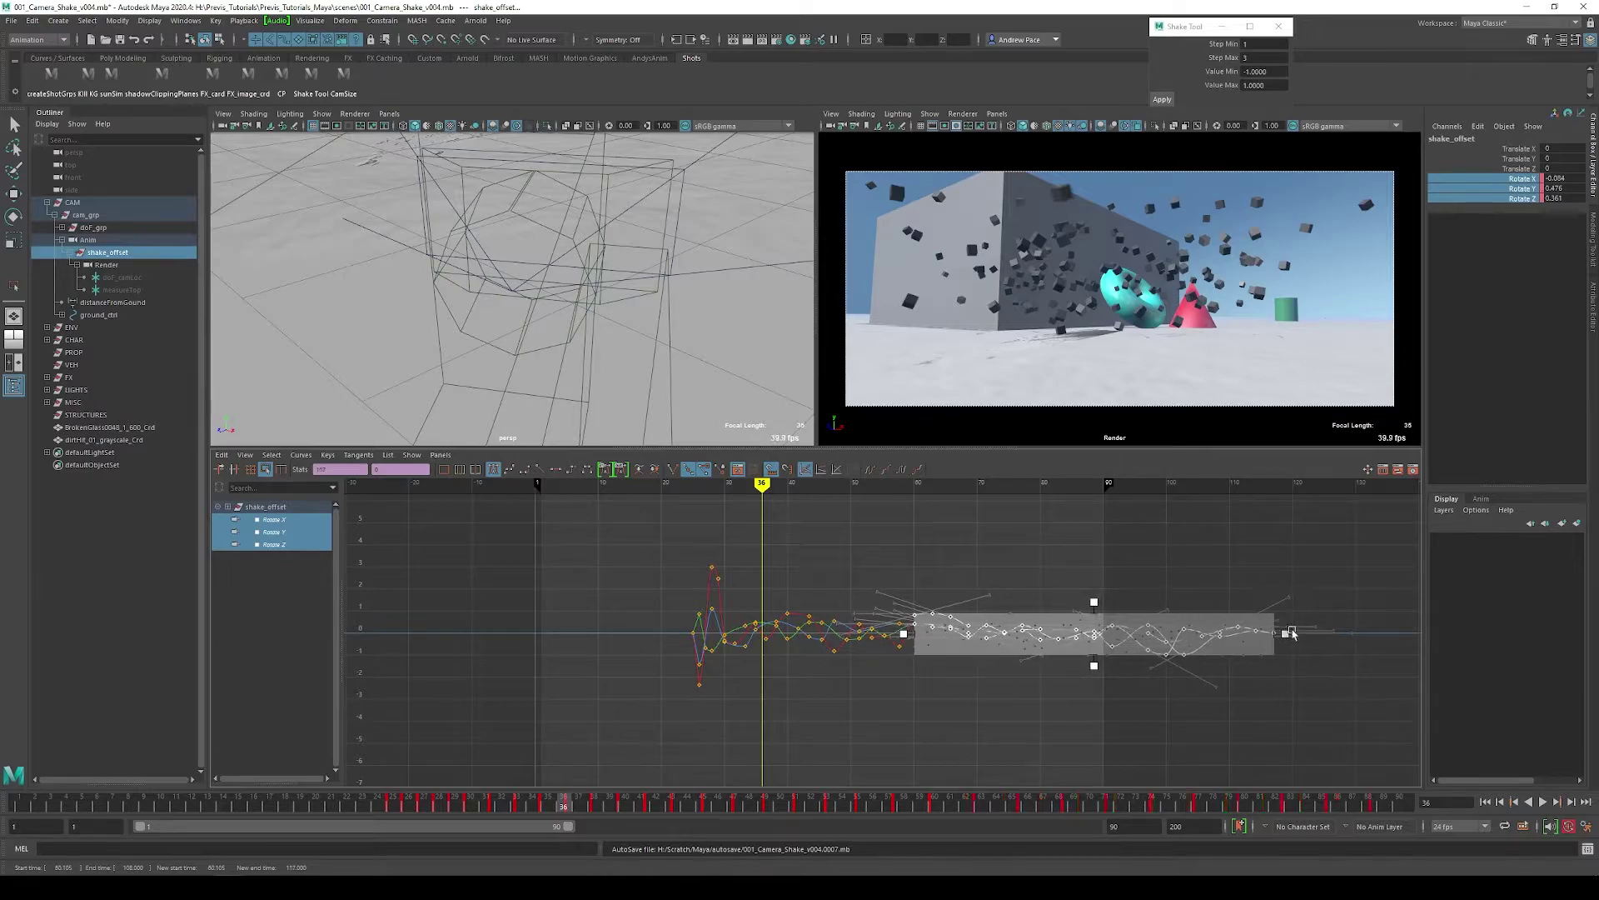
key(w)
Exaggerate the Rotate Y opening swing to about 2.8 at frame 26 and about -2 at frames 27–28.
alt+middle_drag(728, 603, 782, 606)
scroll(749, 616, up, 5)
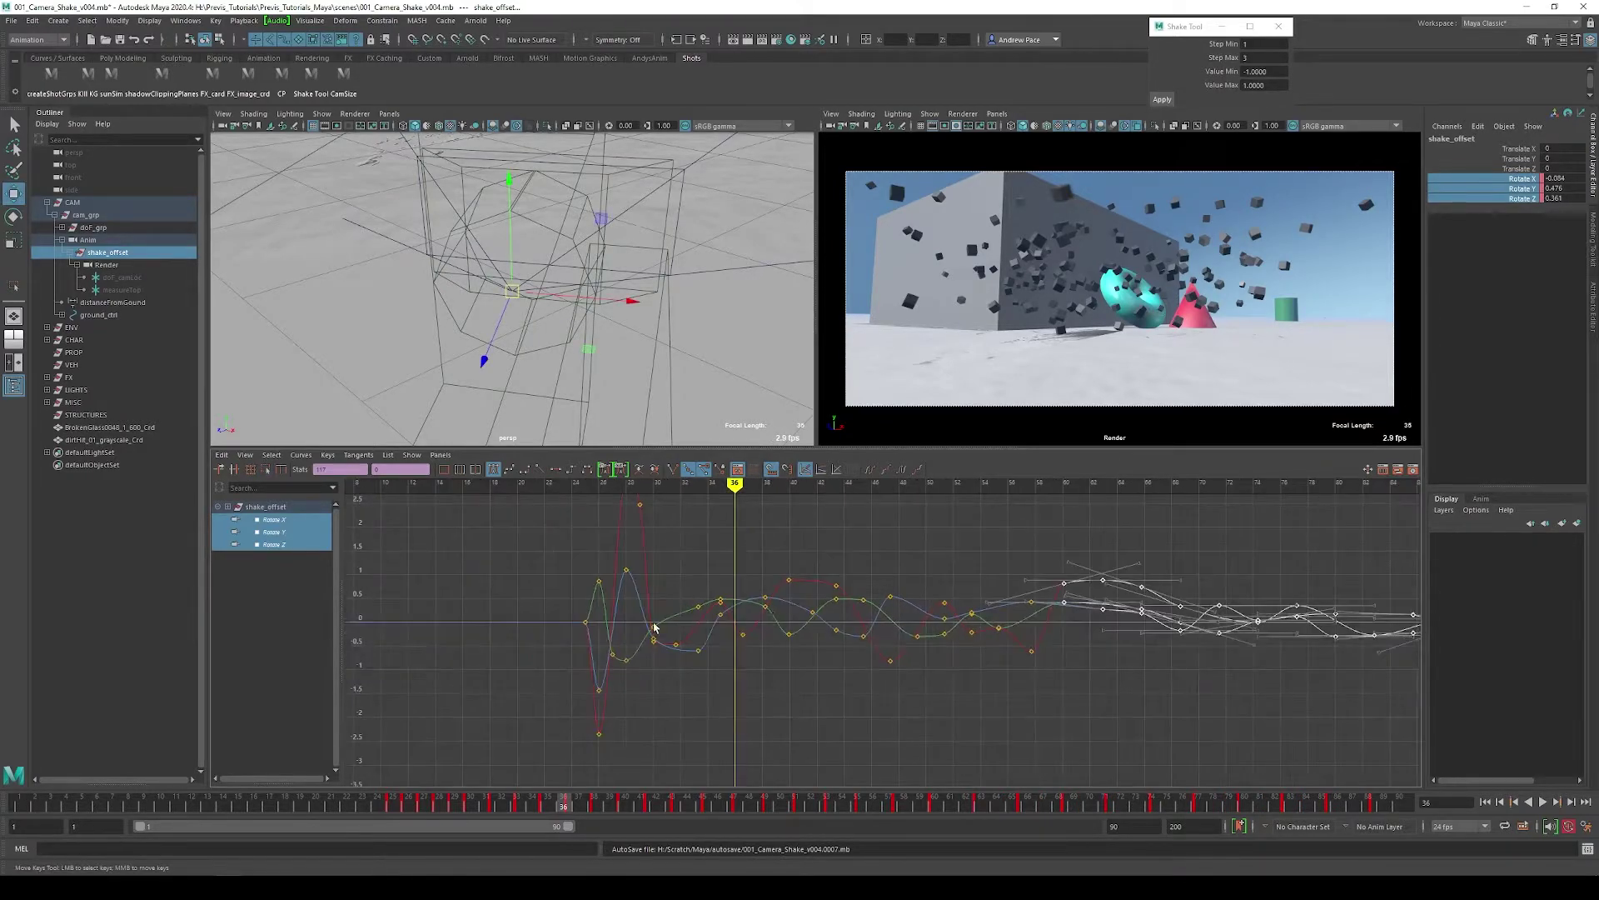
click(600, 582)
alt+middle_drag(599, 581, 655, 531)
drag(698, 681, 671, 712)
middle_drag(667, 707, 659, 755)
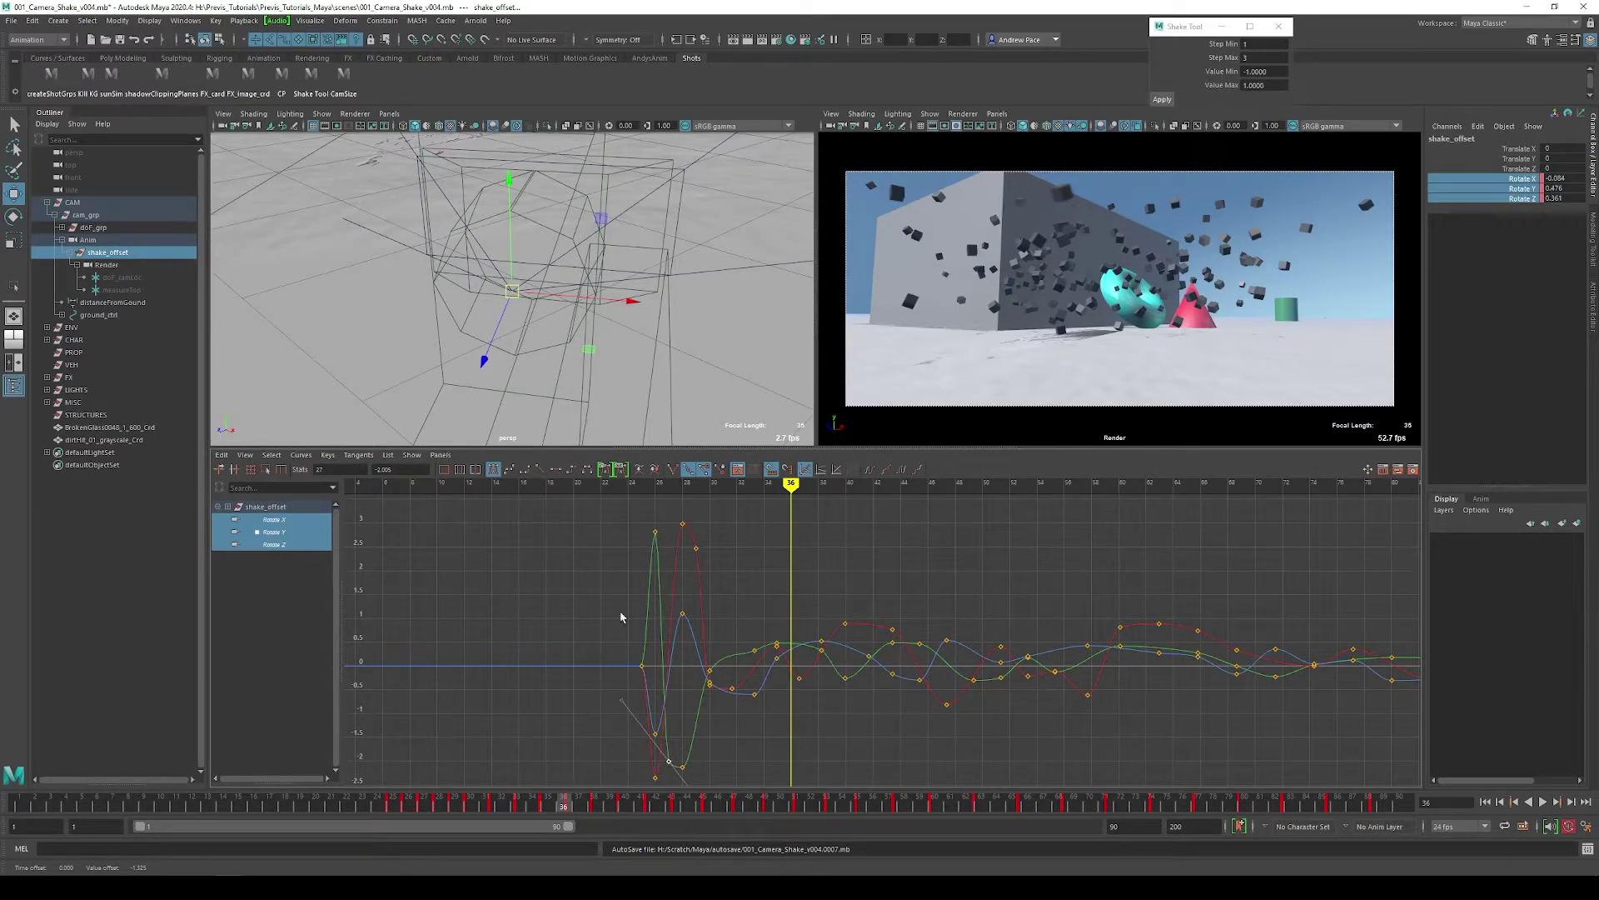
Isolate the Rotate Z curve and scale the values of all its keys by 0.8 with the Scale Keys options.
click(284, 546)
key(a)
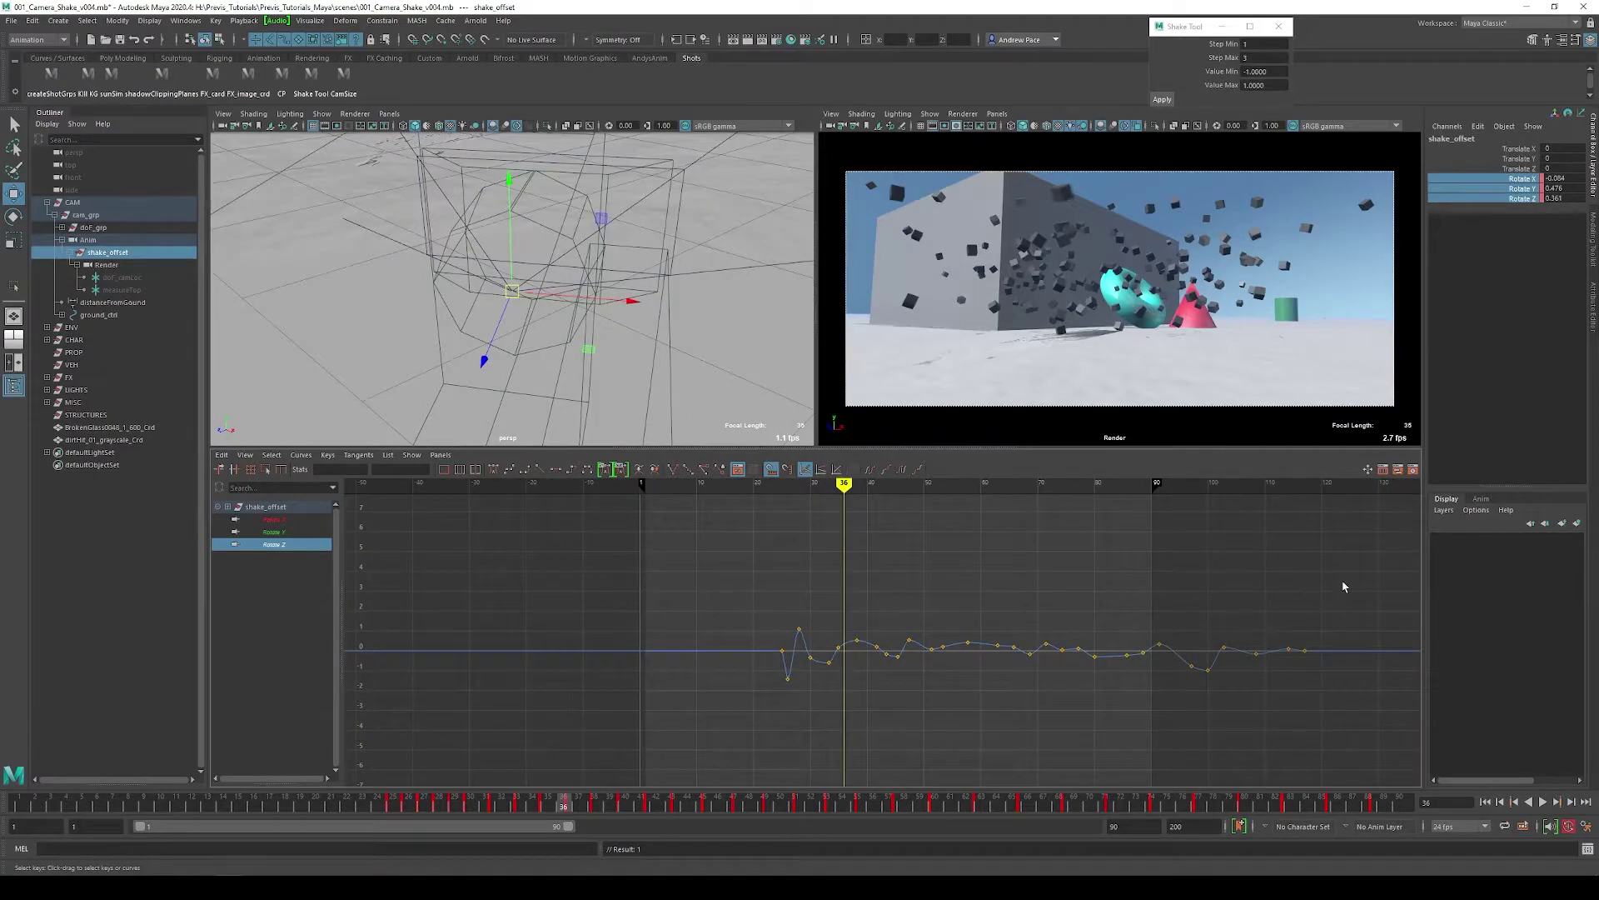
drag(1343, 586, 666, 702)
click(221, 455)
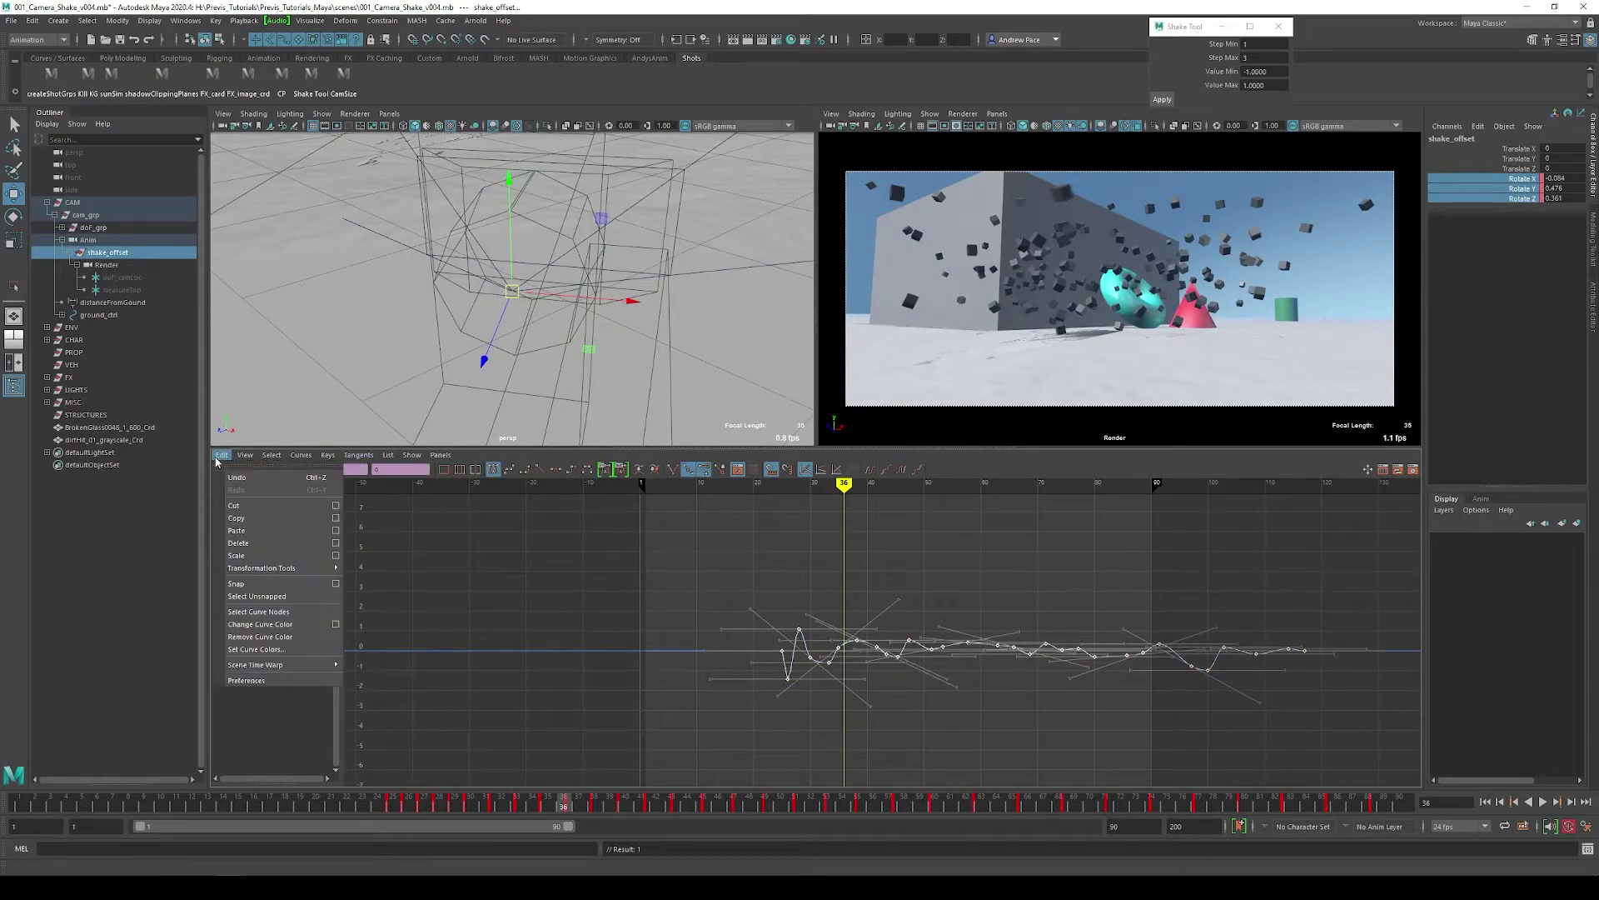
click(335, 555)
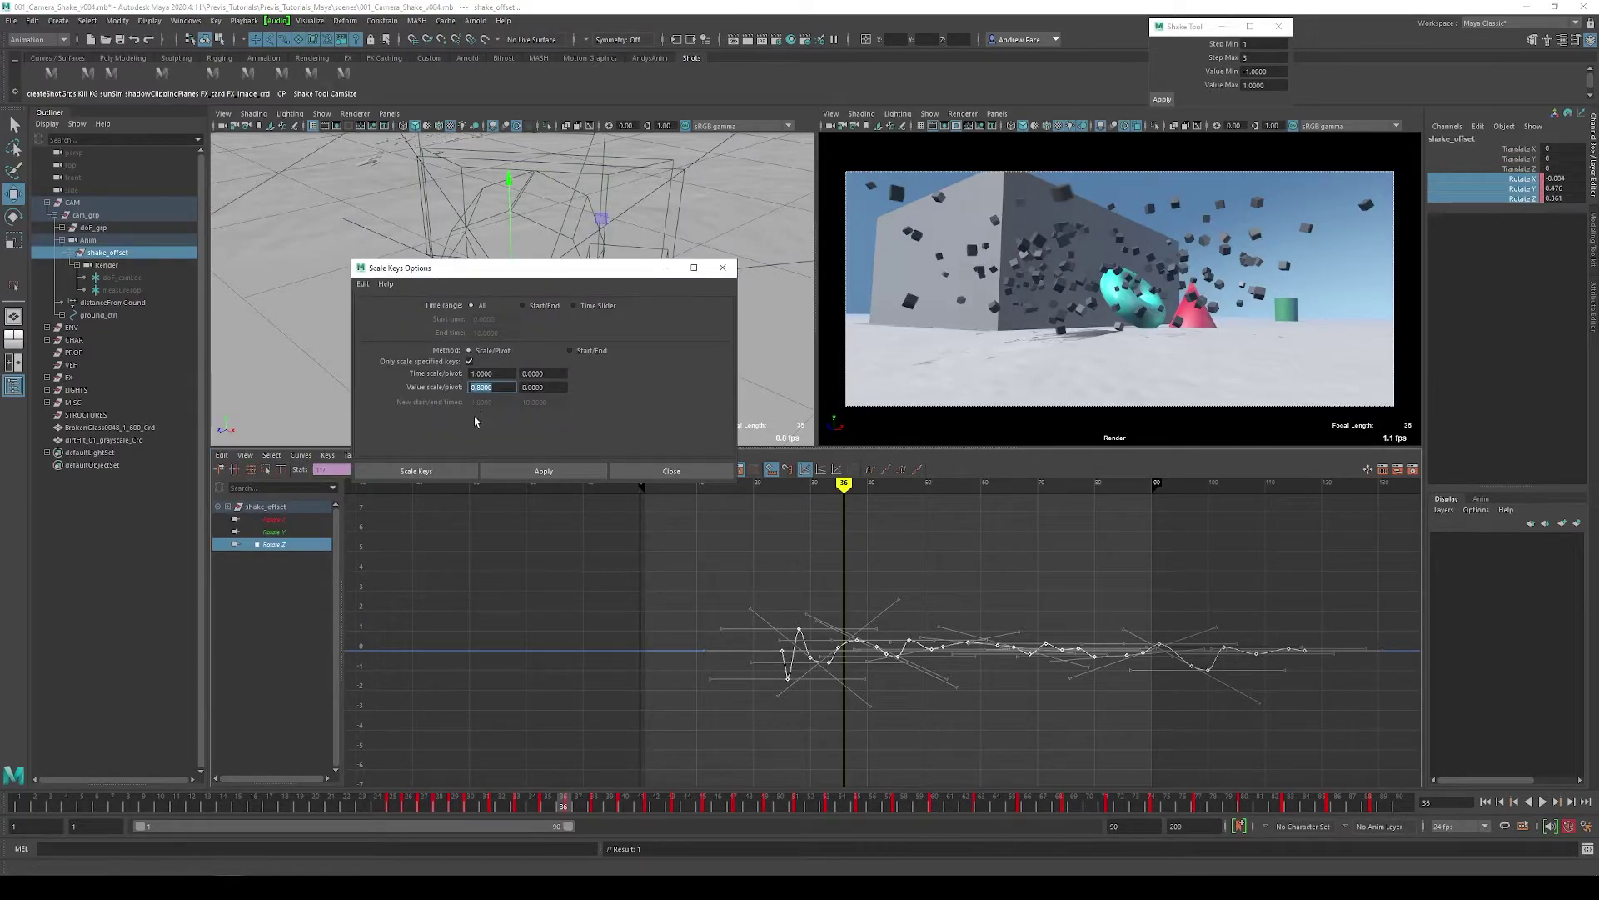
text(.8)
click(543, 471)
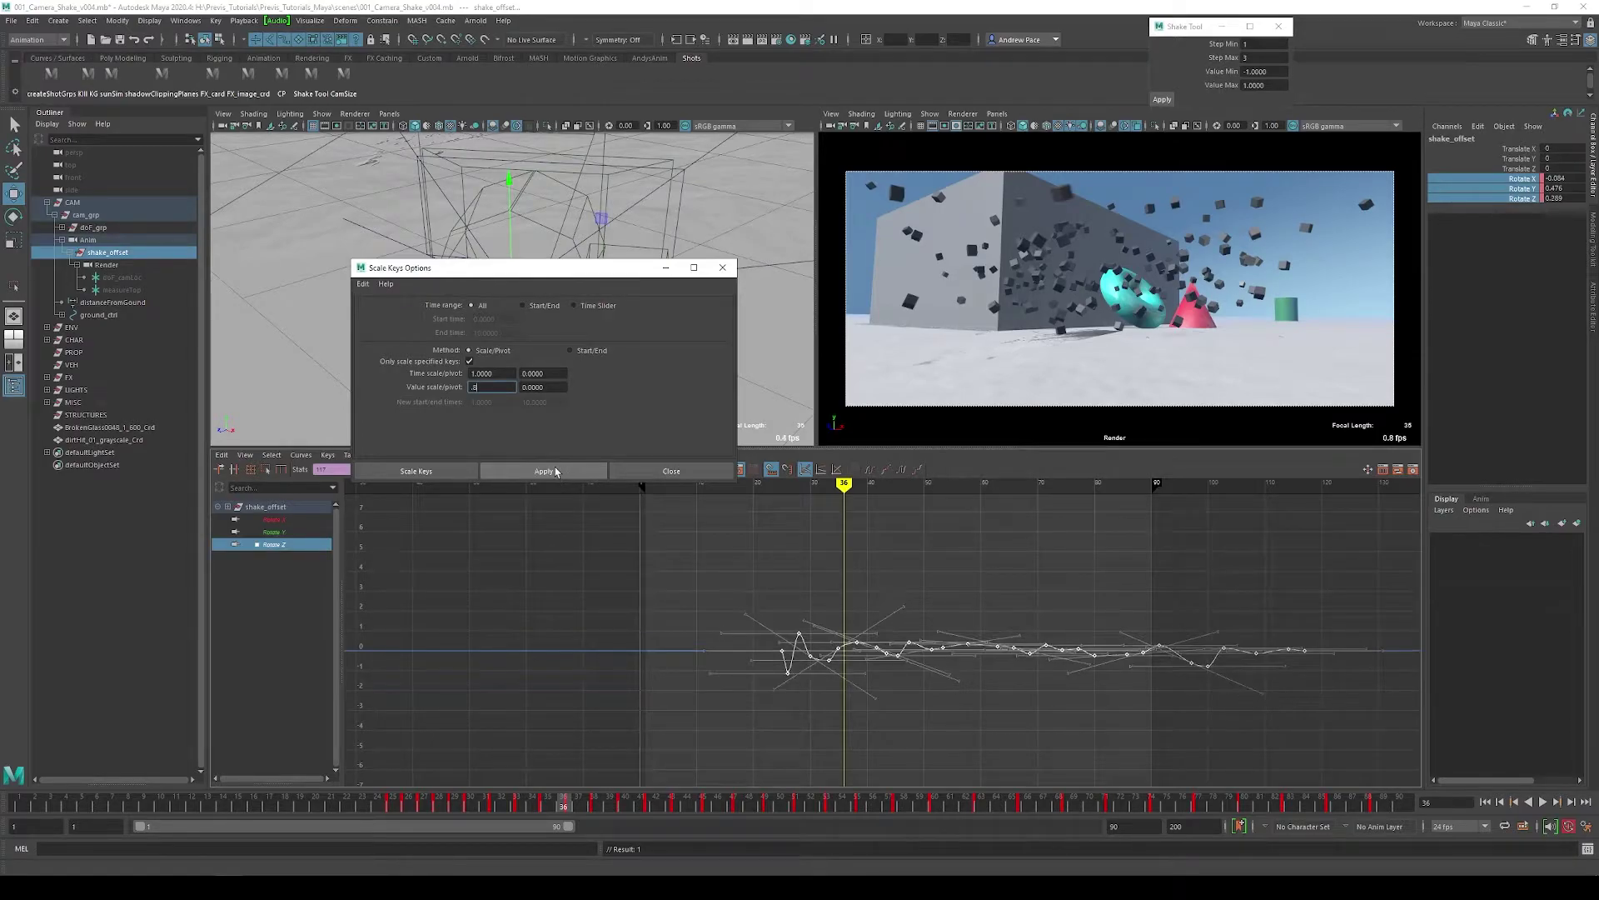
scroll(856, 582, up, 4)
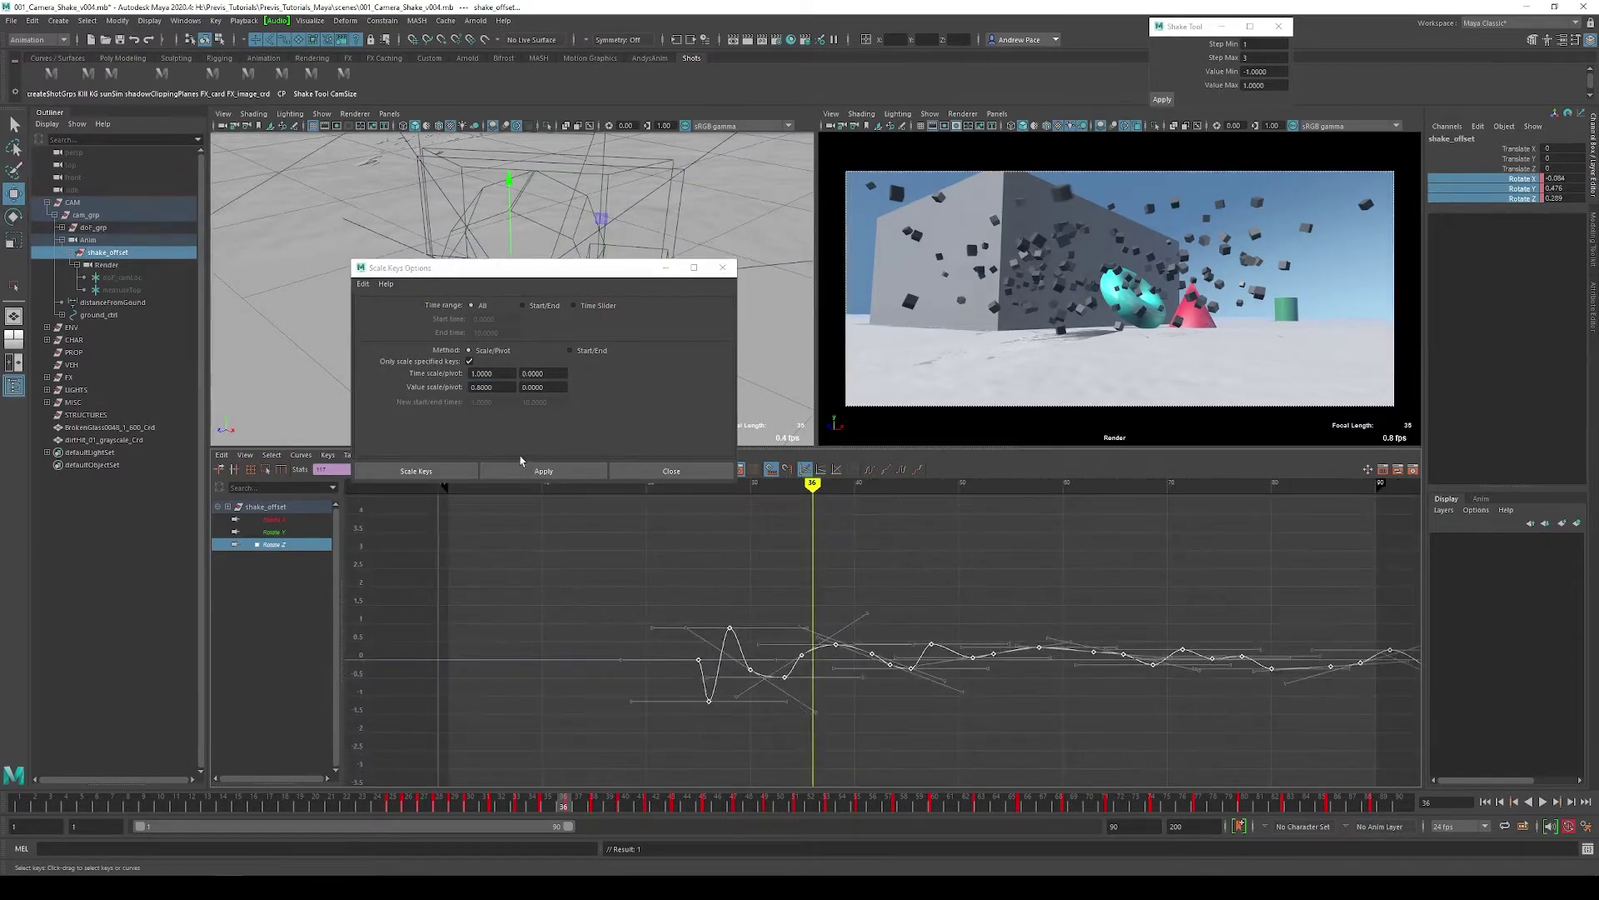
Try several more 0.8 scalings on the Rotate Z keys, undo them, and apply the 0.8 scale once more.
click(543, 470)
click(549, 471)
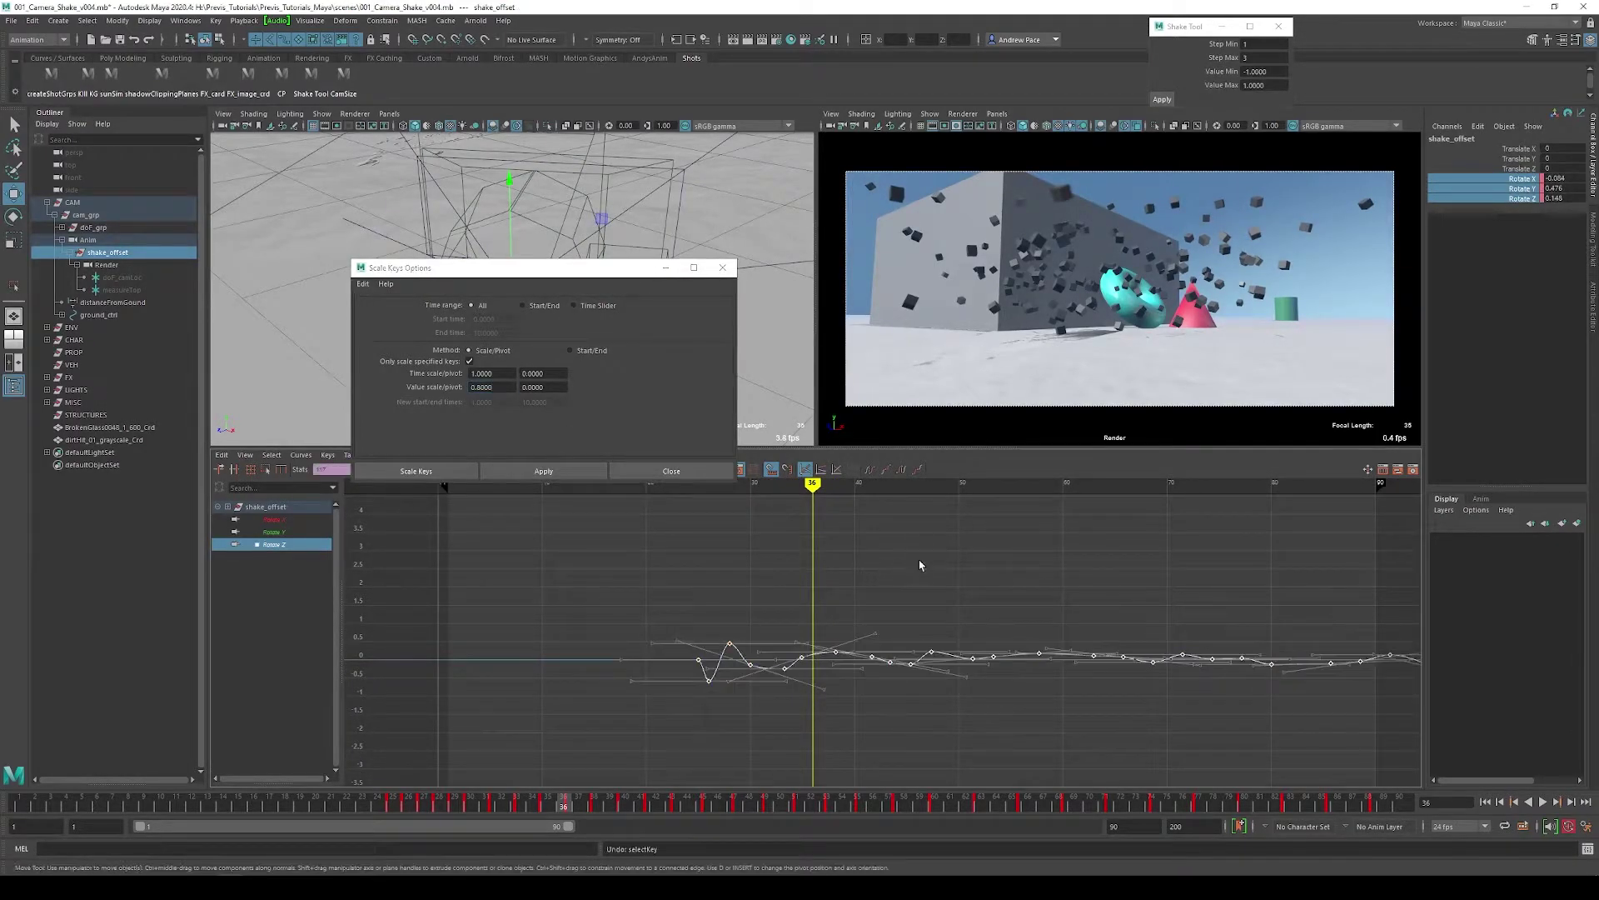
key(ctrl+z)
click(559, 471)
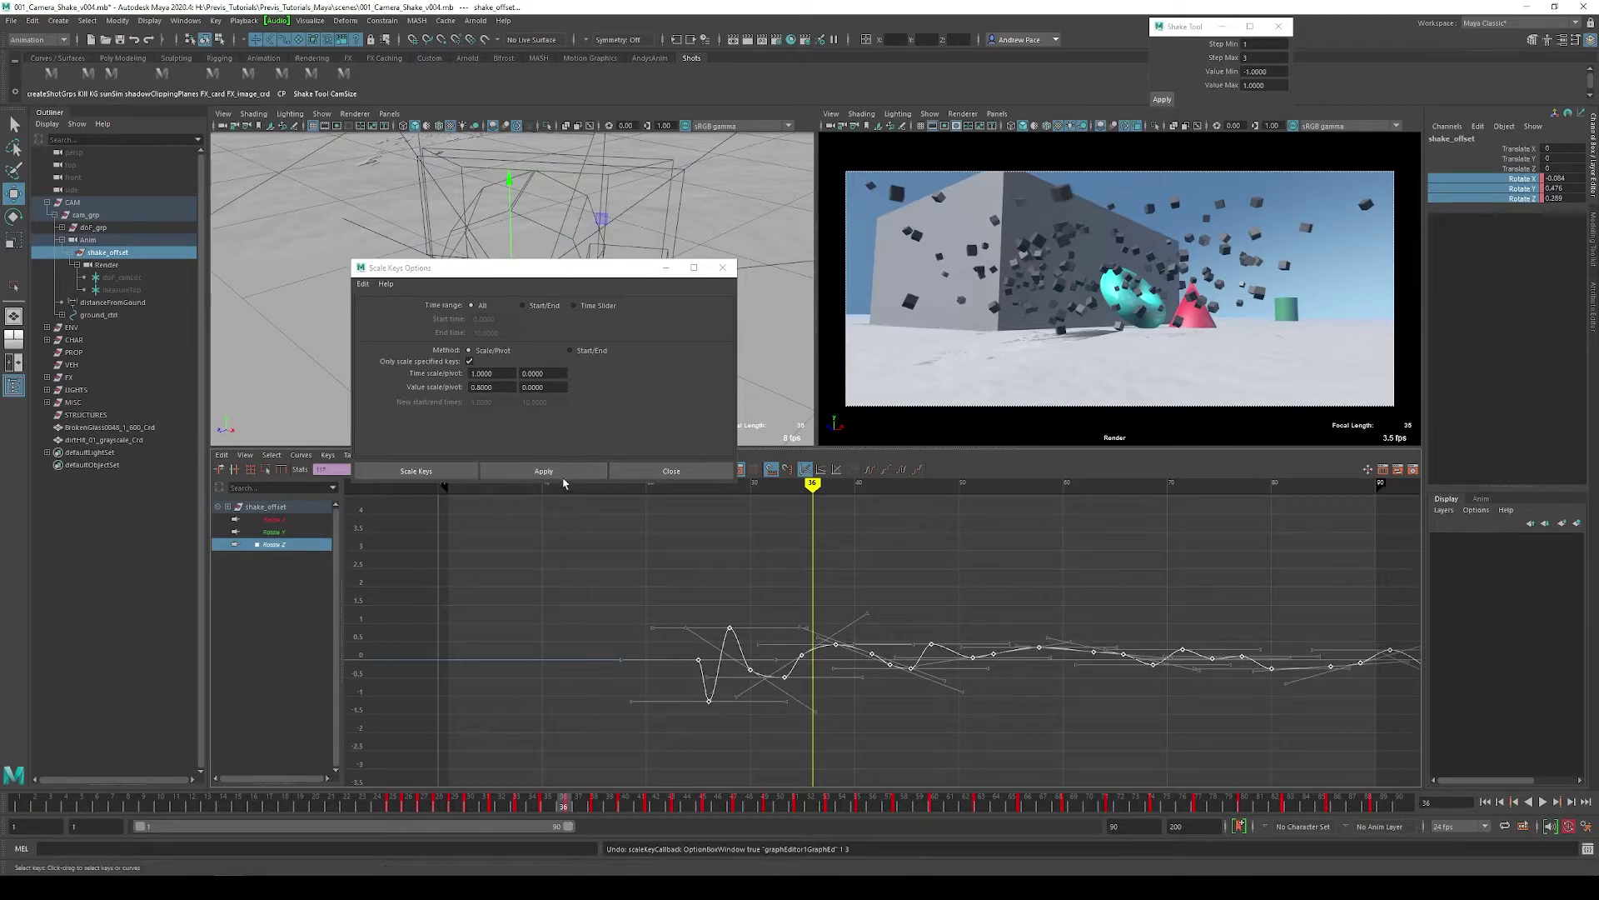
Show all three rotation curves and play the shot in the enlarged Render camera view to review the shake.
shift+click(285, 520)
mouse_move(871, 638)
alt+right_down()
mouse_move(859, 626)
mouse_move(942, 628)
mouse_move(897, 623)
alt+right_up()
click(932, 557)
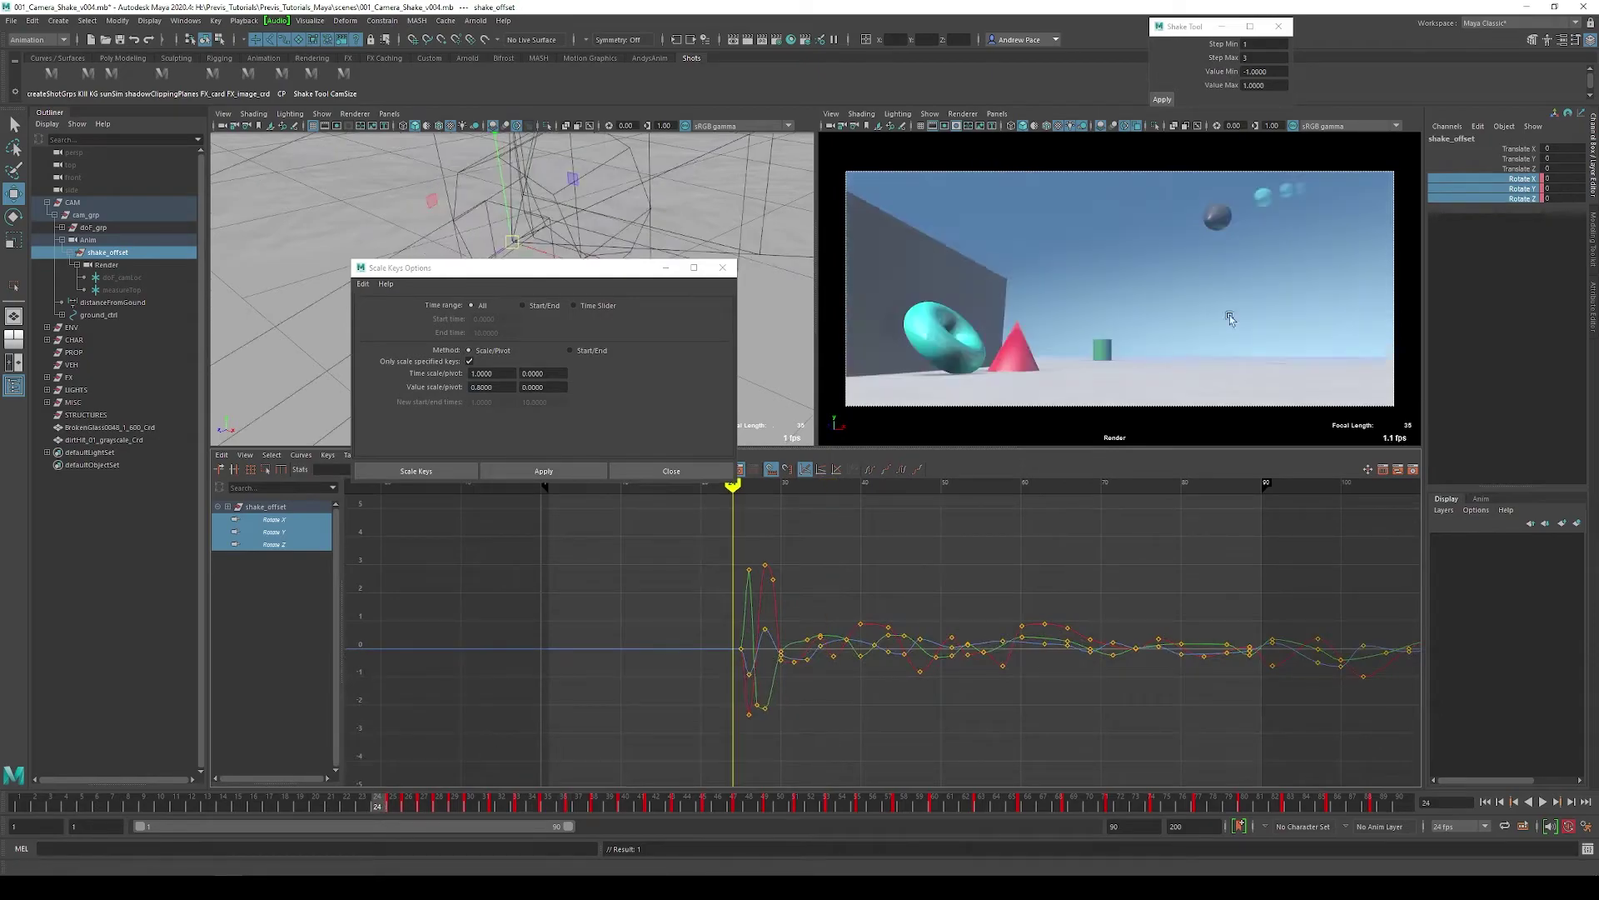
key(space)
click(1543, 801)
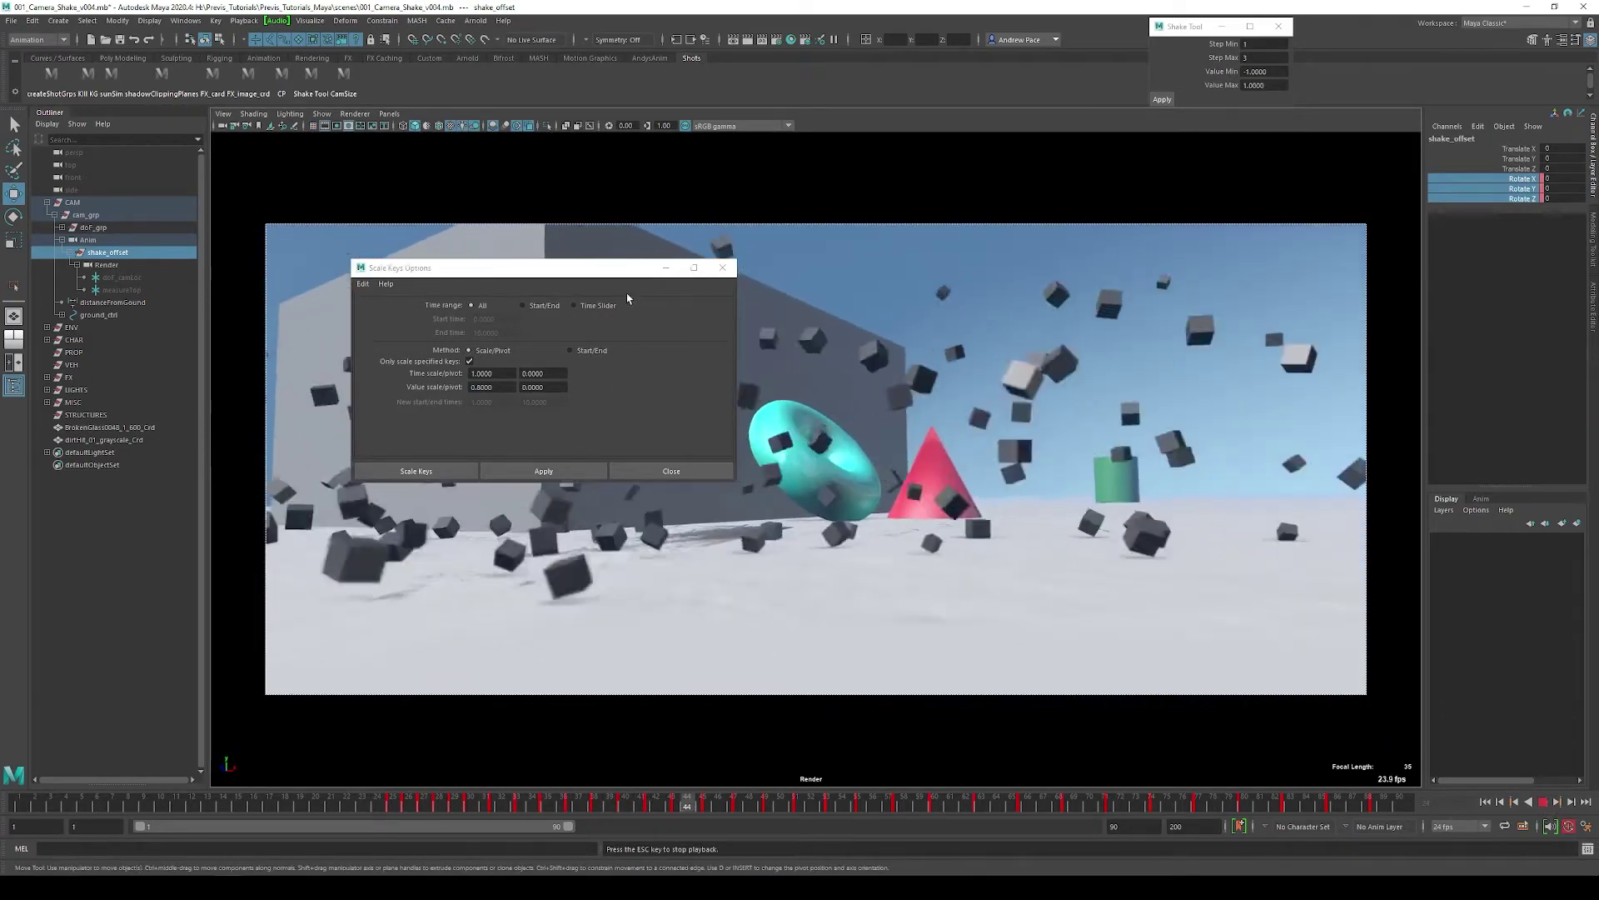
drag(604, 267, 107, 372)
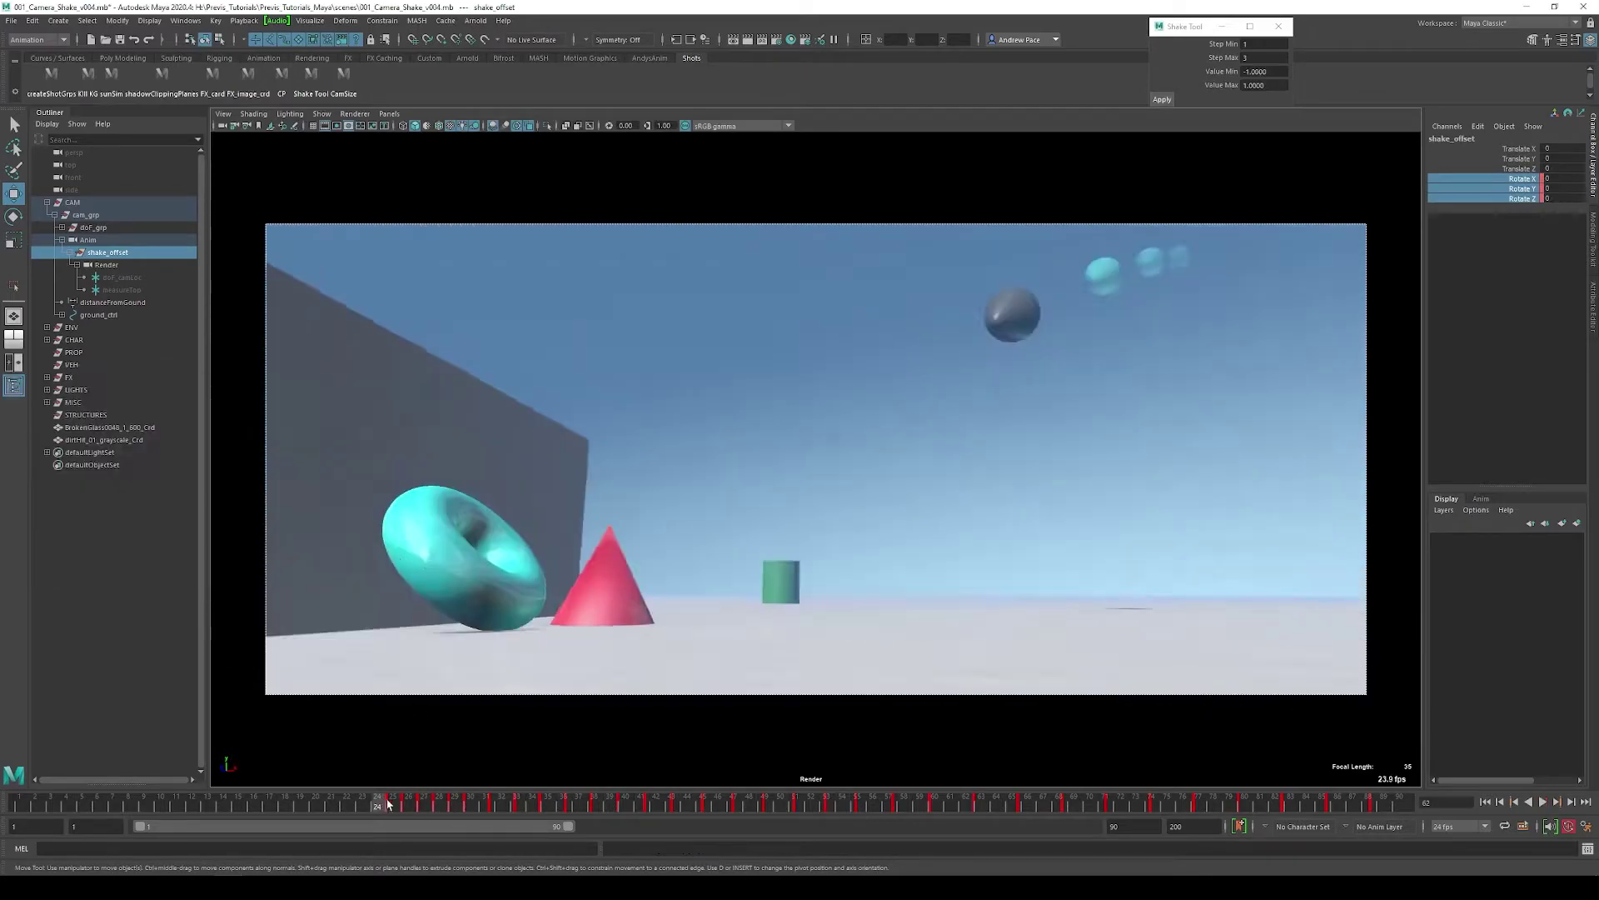
Go to frame 26, isolate Rotate X, and exaggerate its swing to about -6.9 there and about 4.7 at frame 27.
drag(385, 803, 408, 803)
key(space)
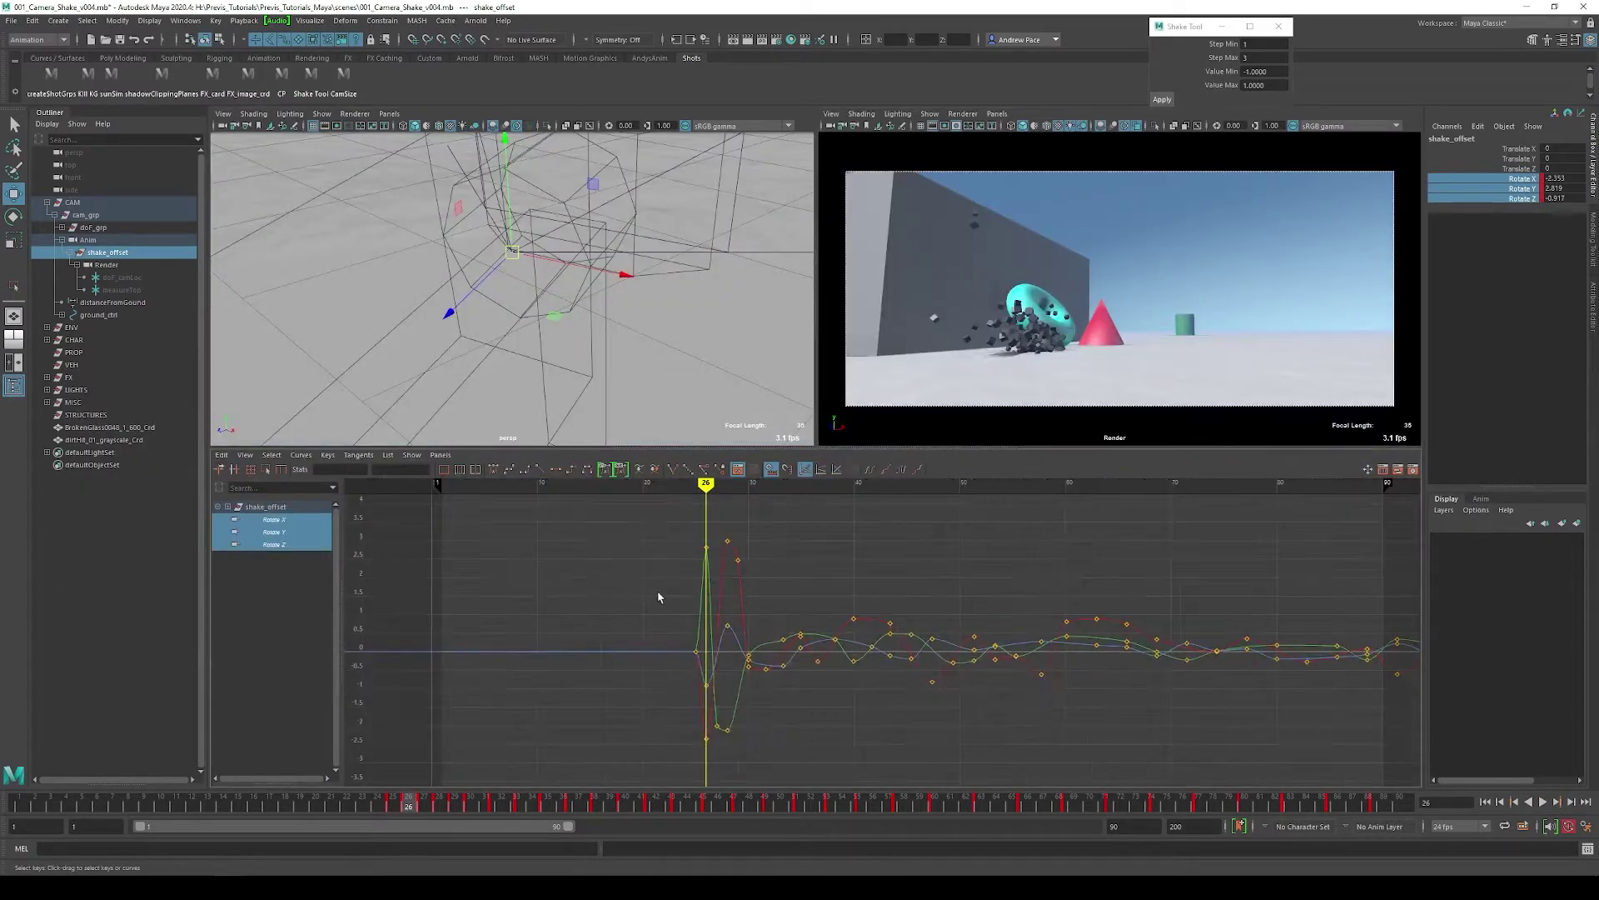
click(274, 519)
drag(714, 646, 692, 745)
key(f)
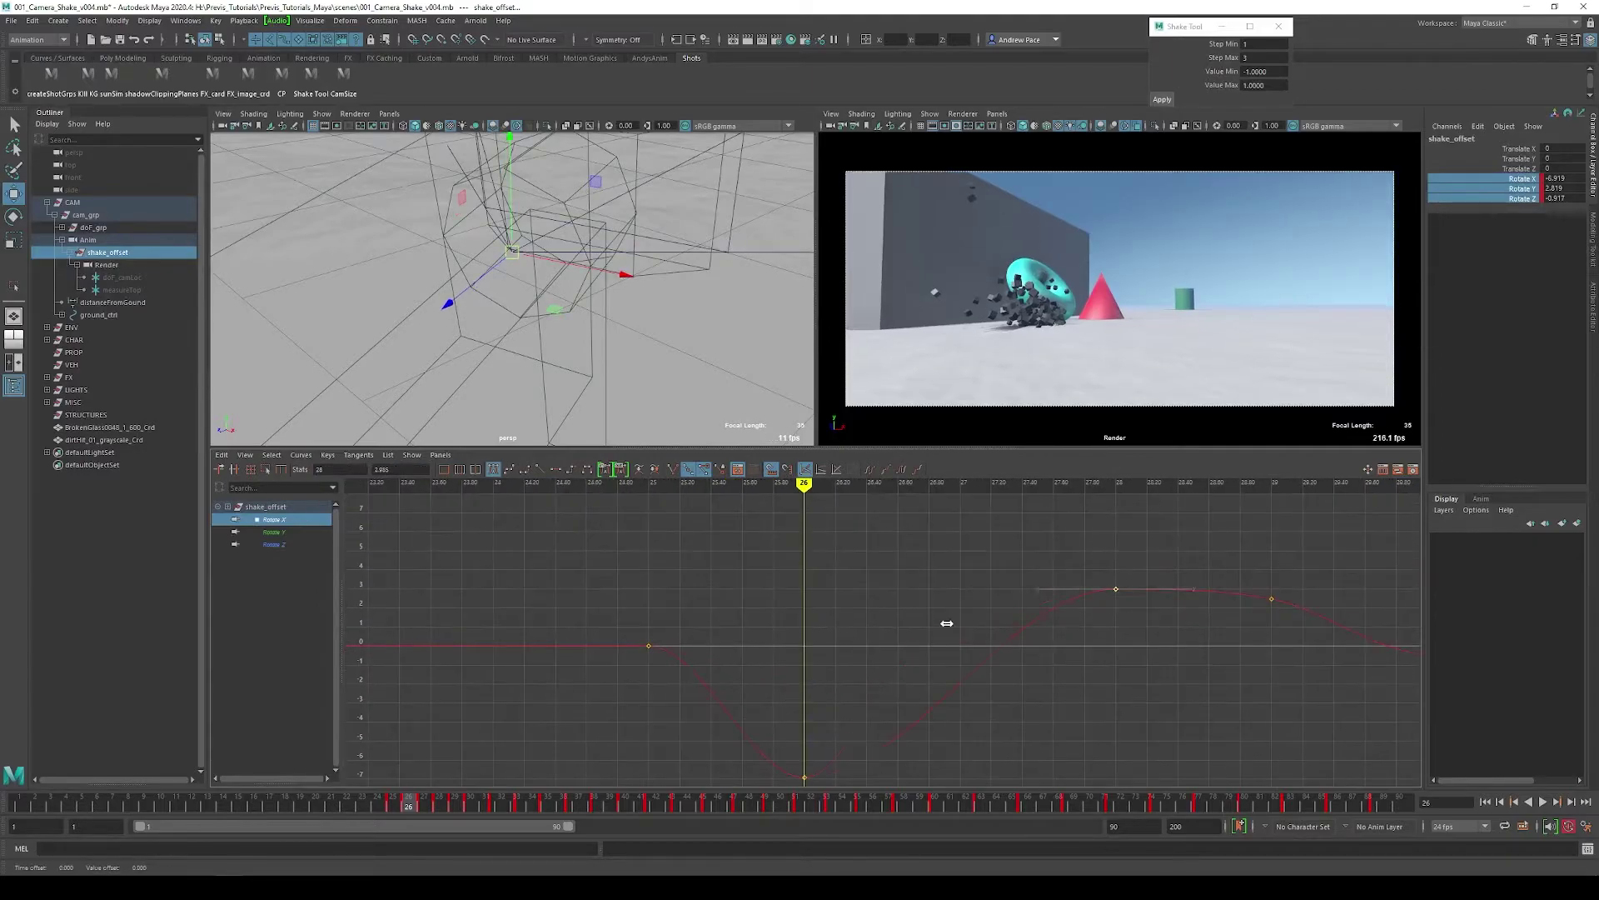
click(888, 616)
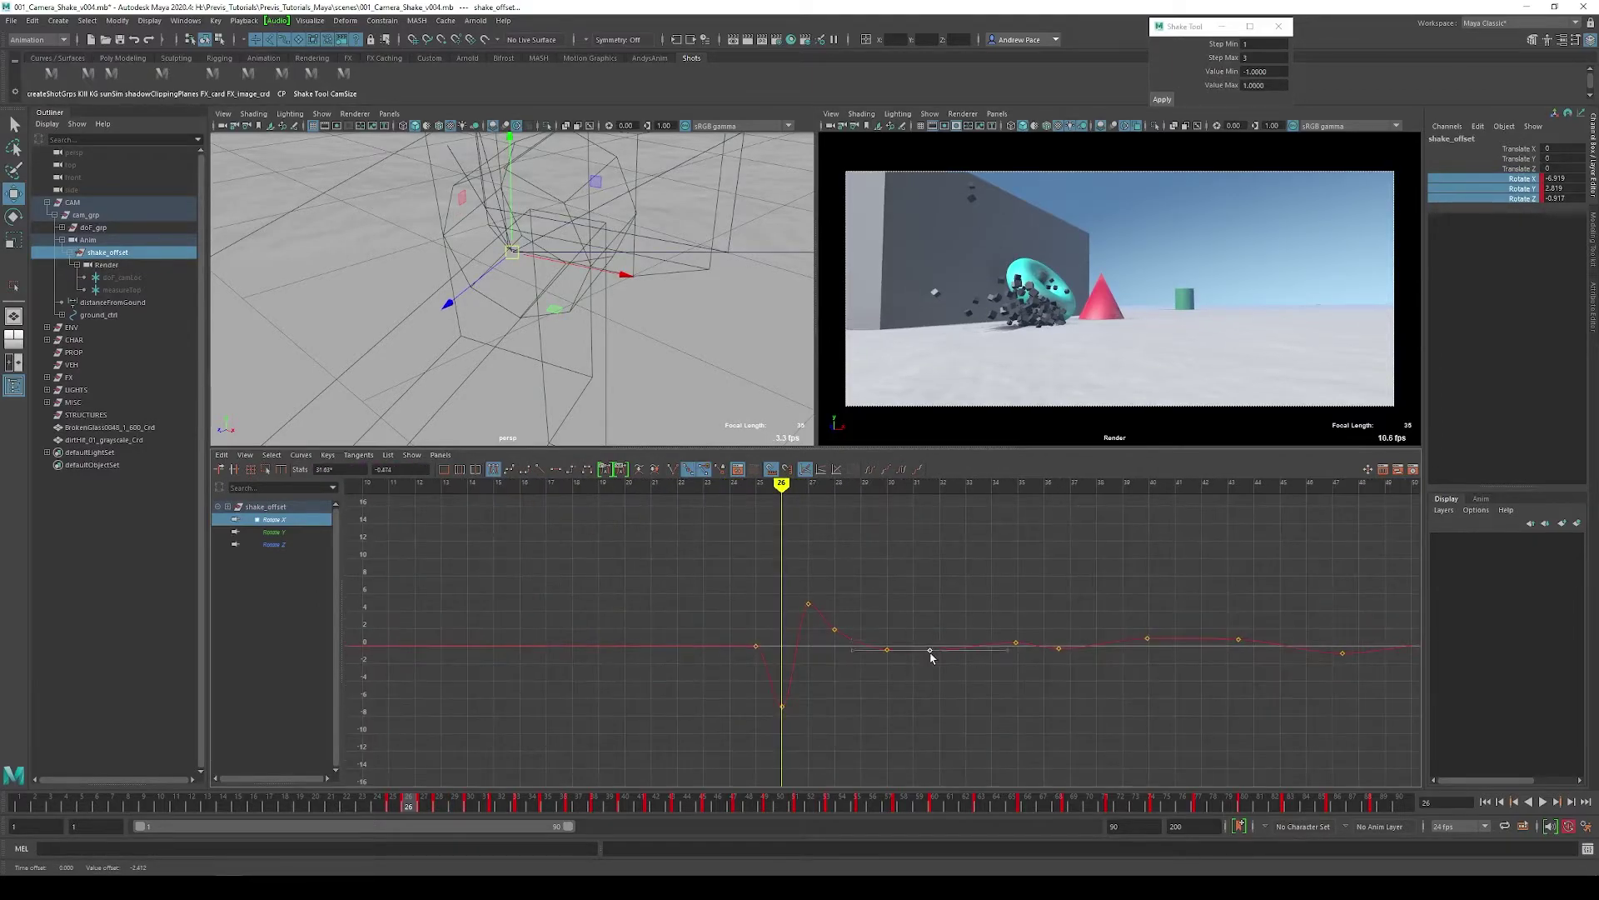
Raise the Rotate X key near frame 32 to about 2 and lower the dip key around frame 30 to about -2.5.
middle_drag(928, 653, 928, 628)
drag(904, 637, 866, 667)
middle_drag(836, 668, 808, 686)
drag(848, 591, 795, 640)
Show all three rotation curves and stretch all their keys in time so they end at about frame 141.
shift+click(274, 544)
key(f)
alt+right_drag(964, 628, 733, 616)
drag(1240, 561, 525, 700)
key(r)
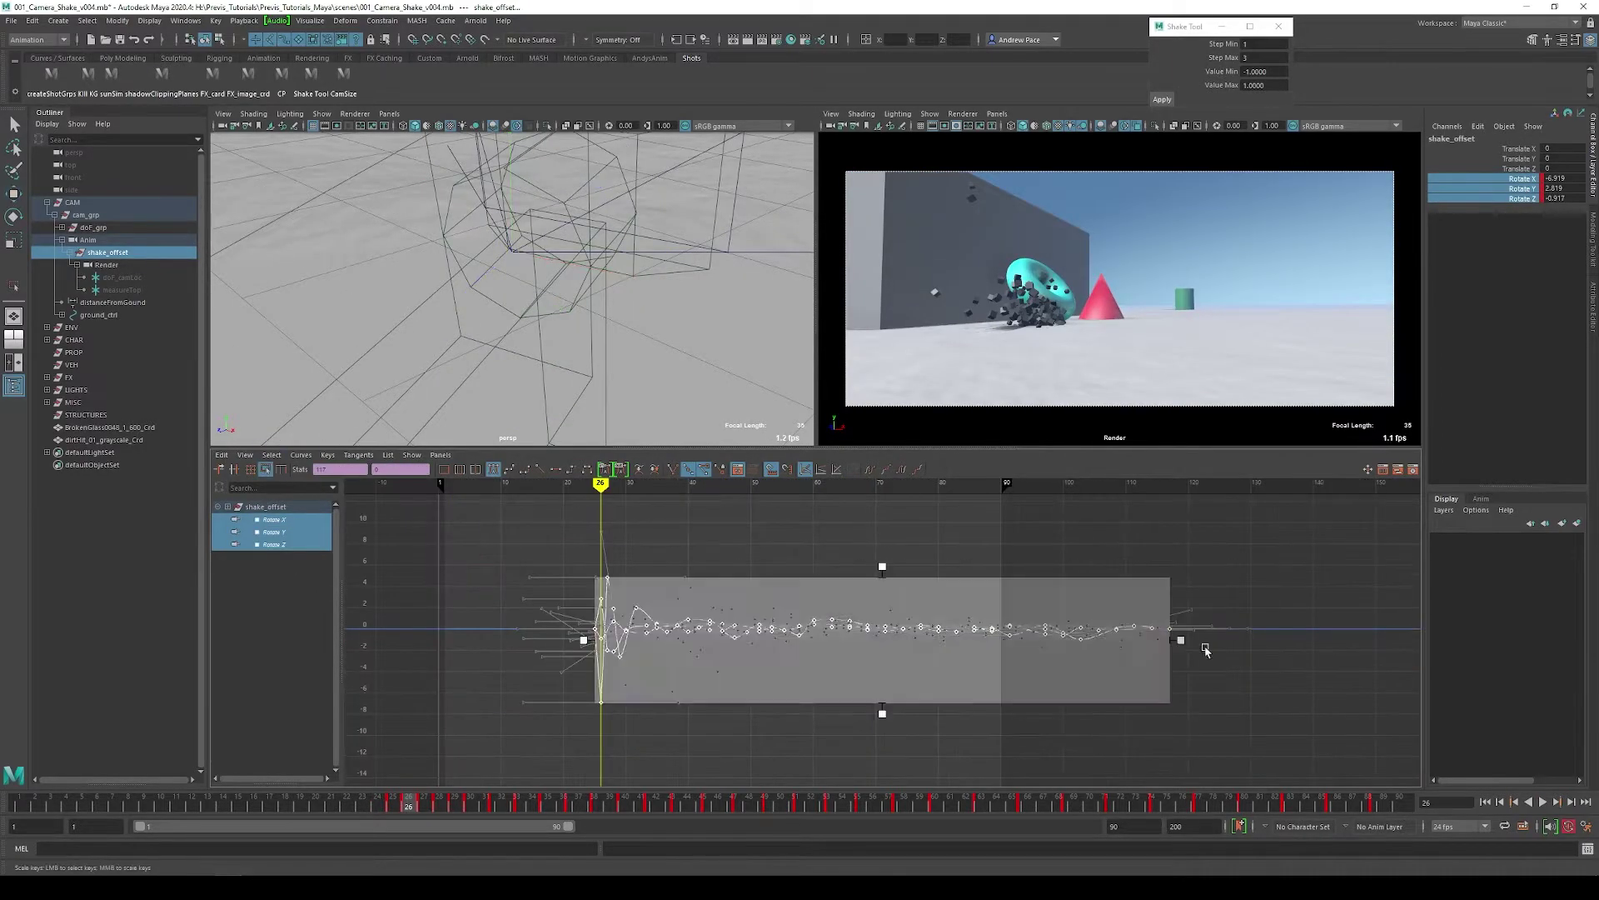
drag(1183, 642, 1336, 641)
key(w)
Play the shot in the enlarged Render camera view to judge the stretched shake.
click(221, 454)
drag(408, 801, 489, 780)
key(space)
click(1541, 801)
click(1541, 801)
key(space)
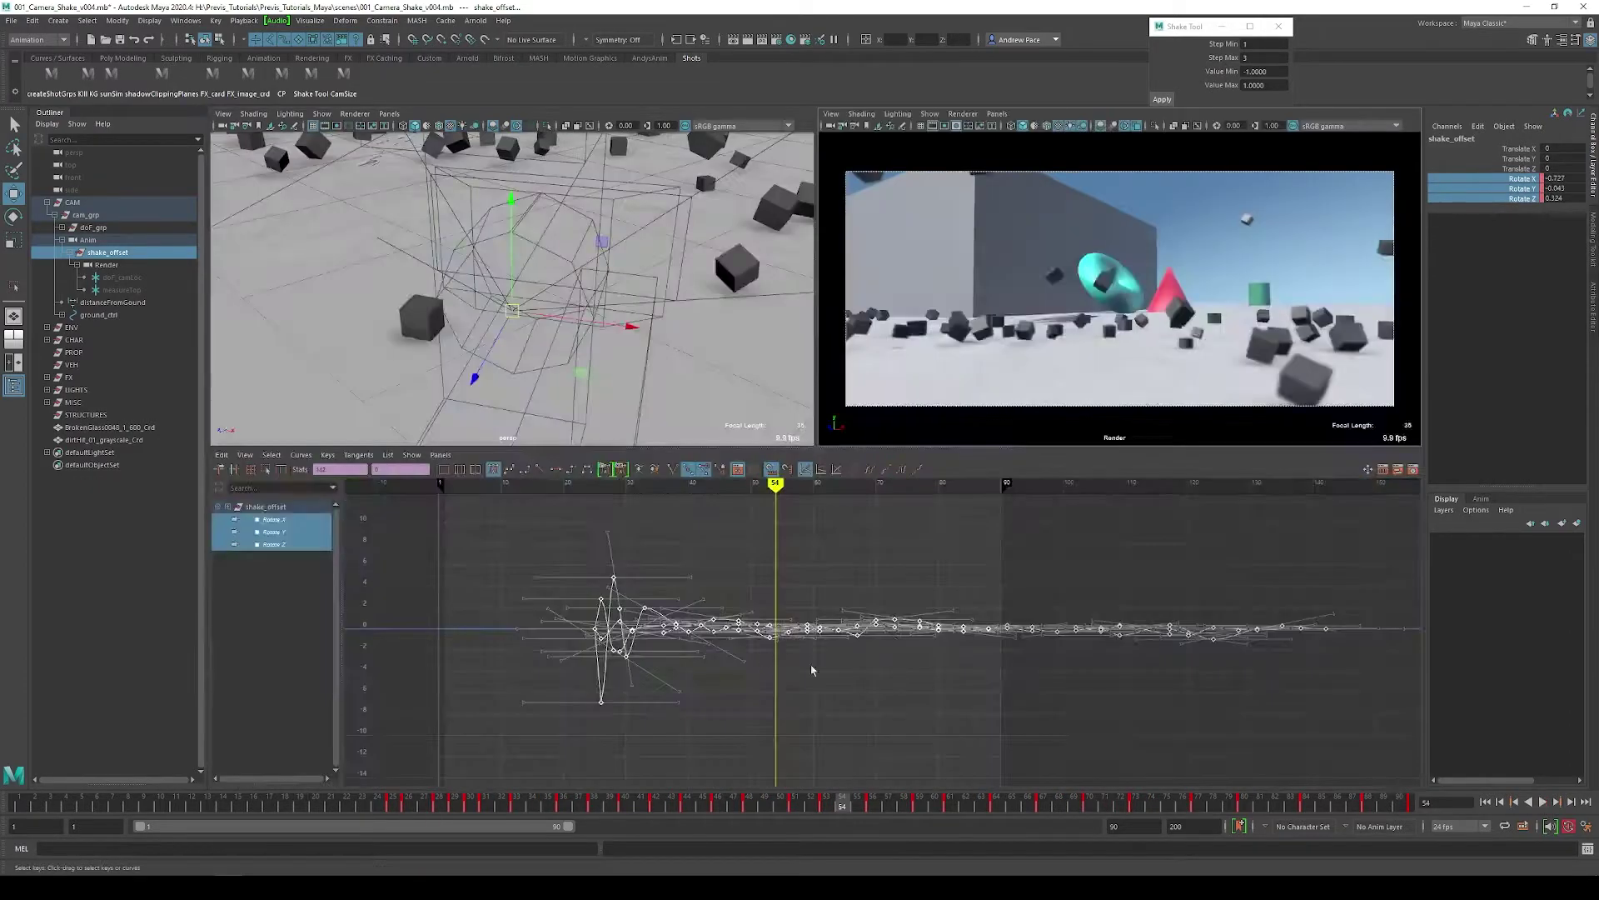
Scale the values of all rotation keys from about frame 50 onward by 0.8 three times.
drag(747, 683, 1320, 583)
click(221, 454)
click(317, 559)
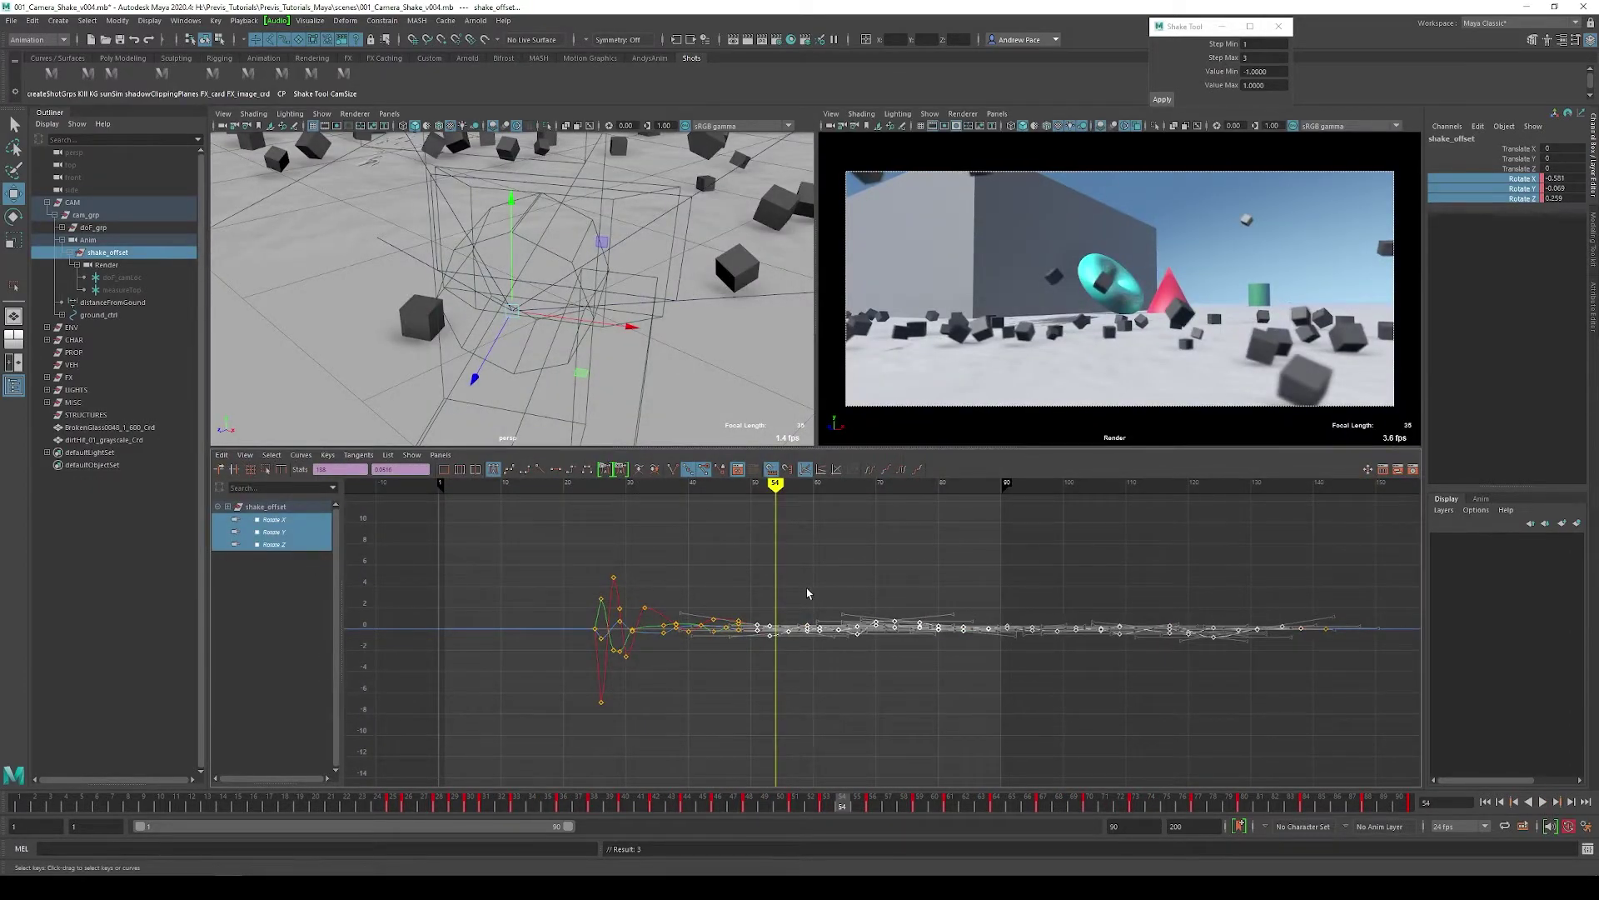
key(g)
key(g)
Flatten the rotation keys between about frames 58 and 107 by repeating the 0.8 value scale on overlapping groups.
drag(1018, 595, 800, 658)
key(g)
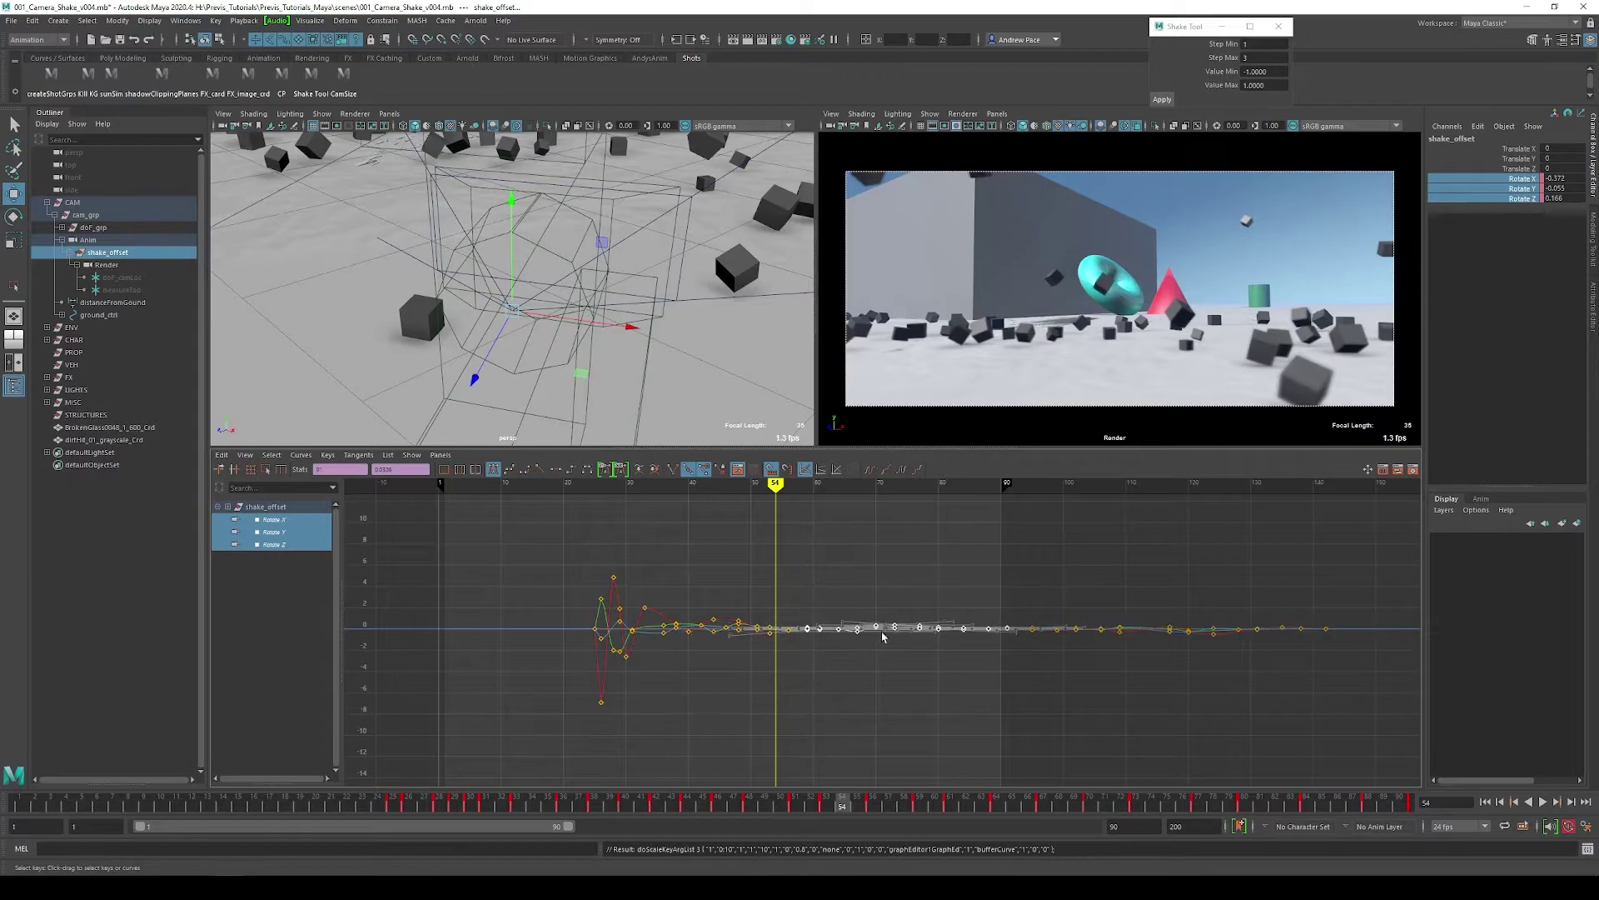
key(g)
drag(1057, 593, 917, 667)
key(g)
drag(1110, 580, 921, 681)
key(g)
Repeat the 0.8 value scale on progressively later groups of rotation keys from about frame 87 to 137.
drag(1160, 585, 981, 667)
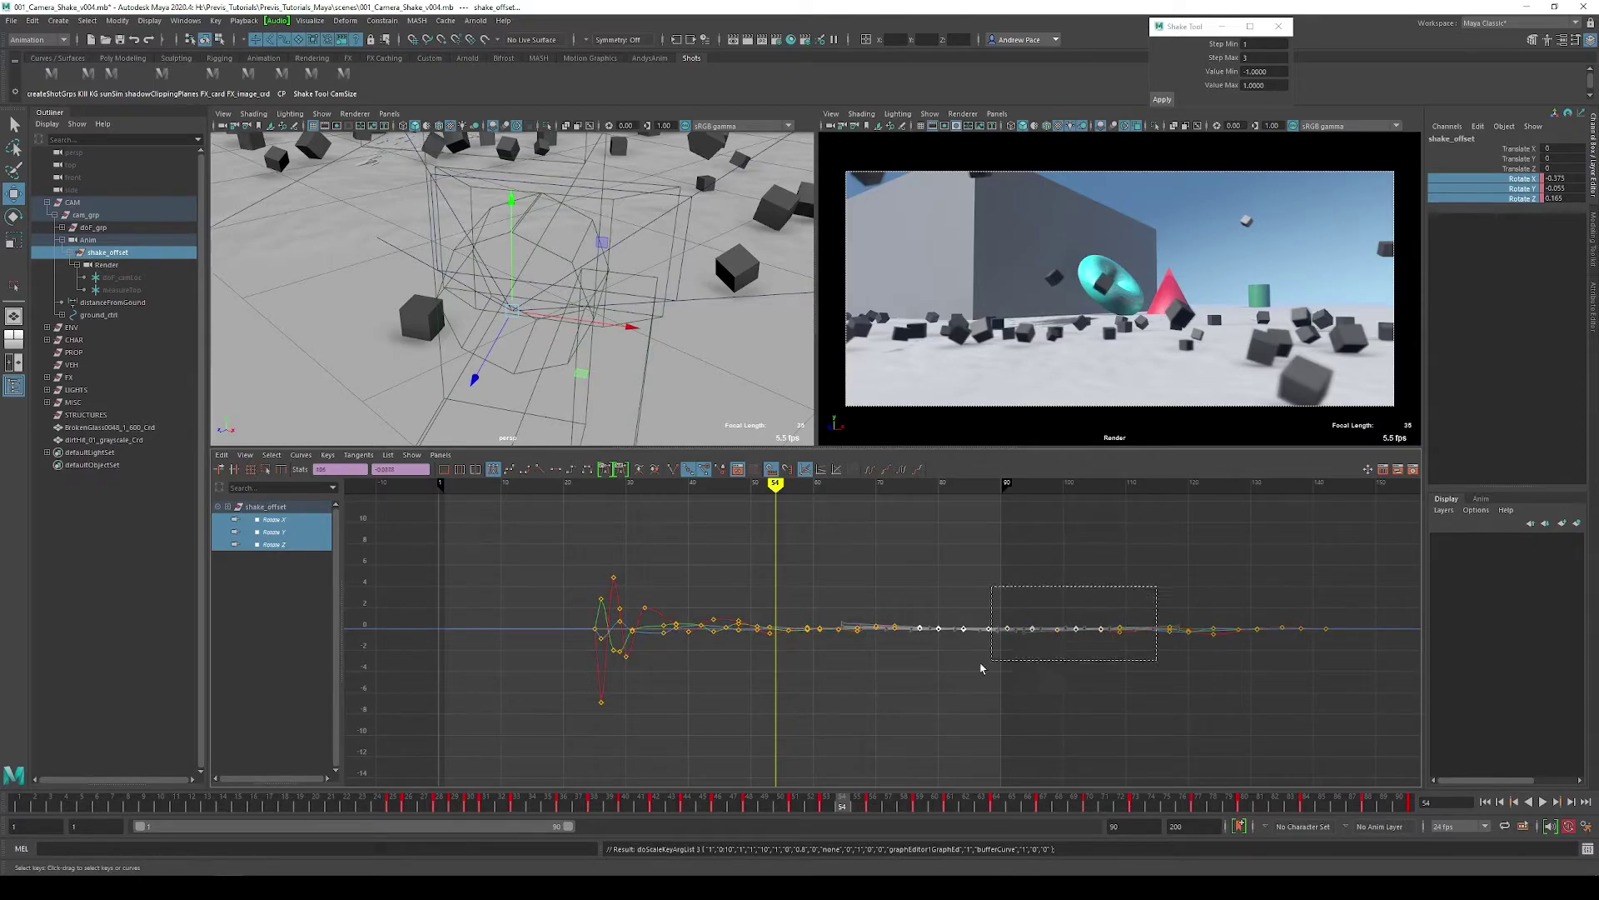
key(g)
drag(1215, 586, 1013, 680)
key(g)
drag(1299, 582, 1039, 687)
key(g)
drag(1332, 581, 1268, 620)
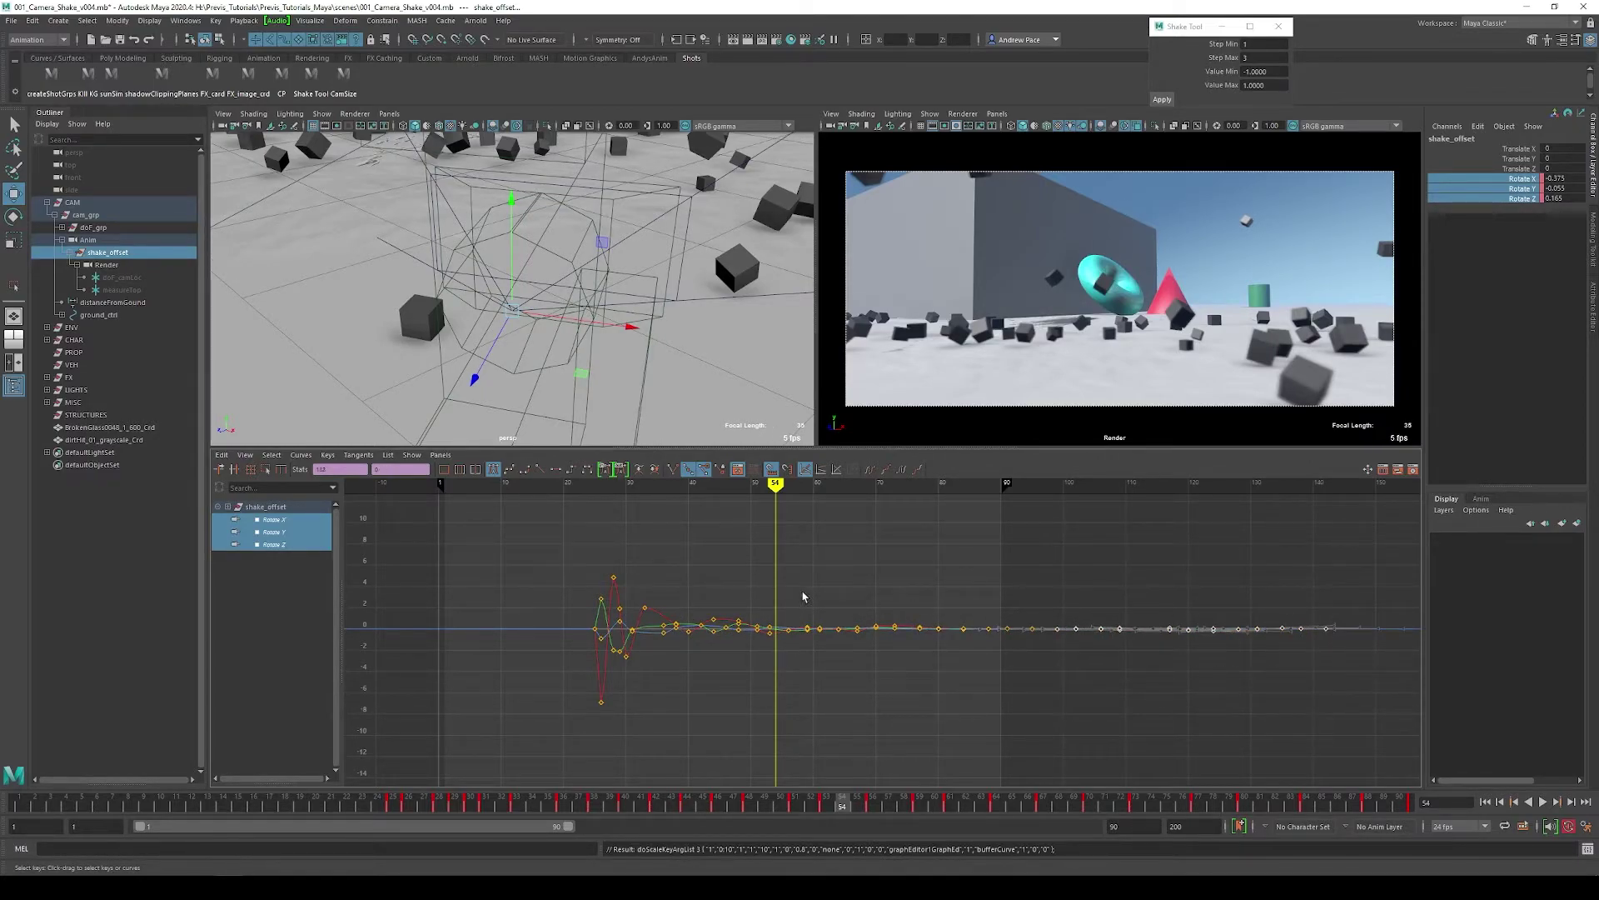
Scale down the opening rotation swings and the early peaks up to about frame 46 with the 0.8 value scale.
drag(638, 661, 674, 552)
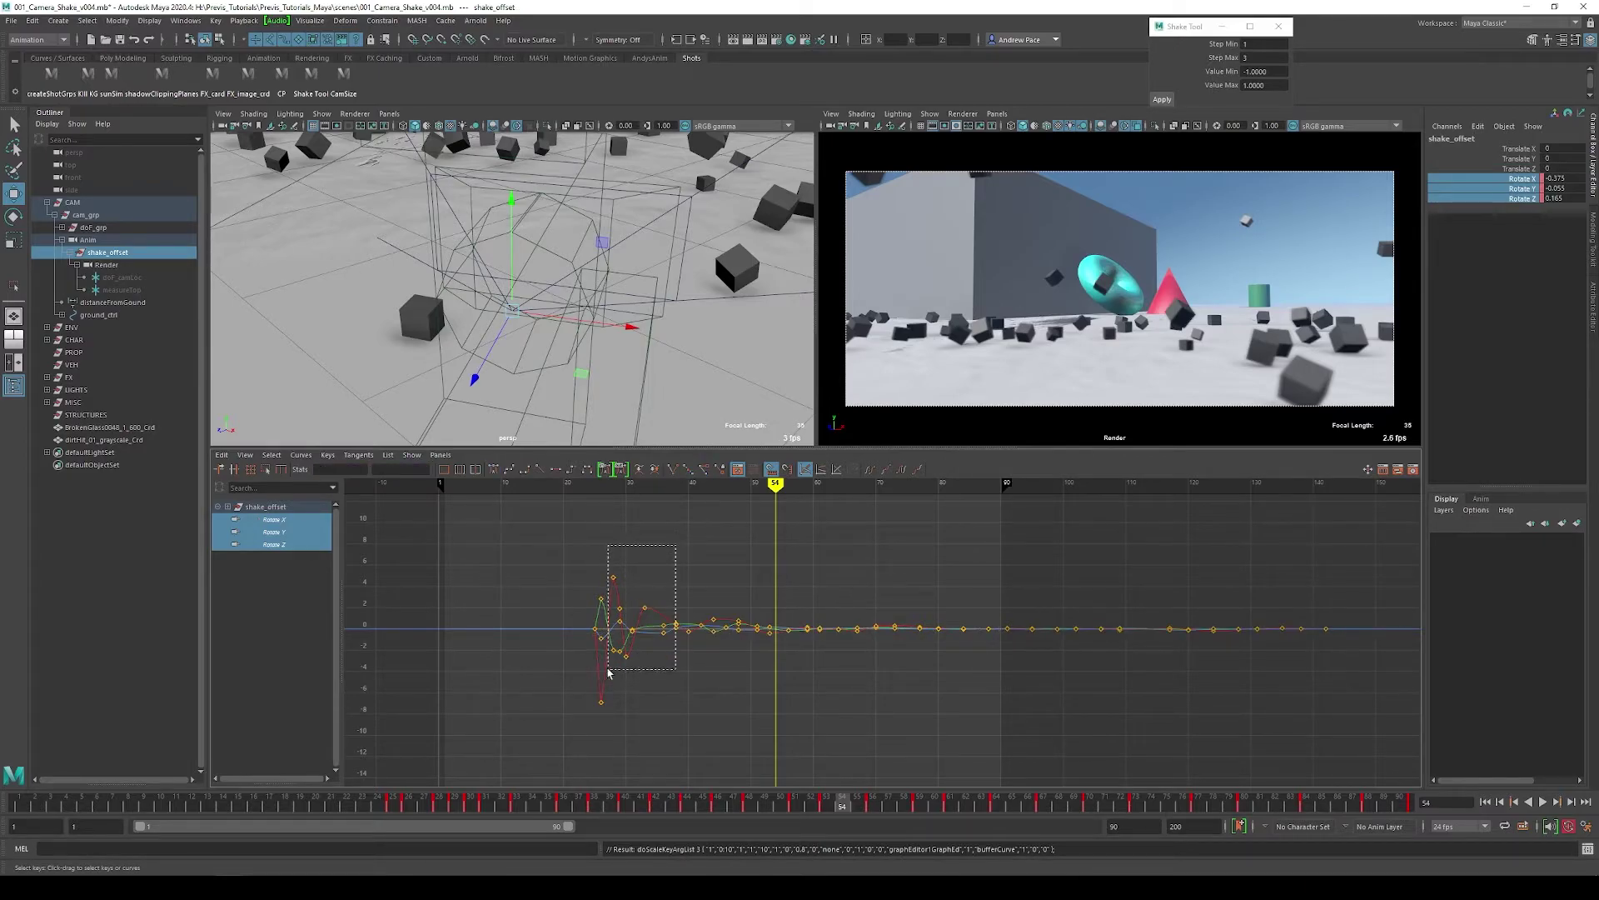
drag(608, 669, 610, 668)
key(g)
click(647, 553)
drag(646, 560, 591, 607)
key(g)
drag(726, 571, 635, 621)
key(g)
Scale the Rotate X dip key at frame 26 by 0.8 twice.
drag(626, 678, 572, 731)
key(g)
key(g)
Play the shot from frame 18 in the enlarged Render camera view to check the shake's falloff.
drag(401, 803, 285, 791)
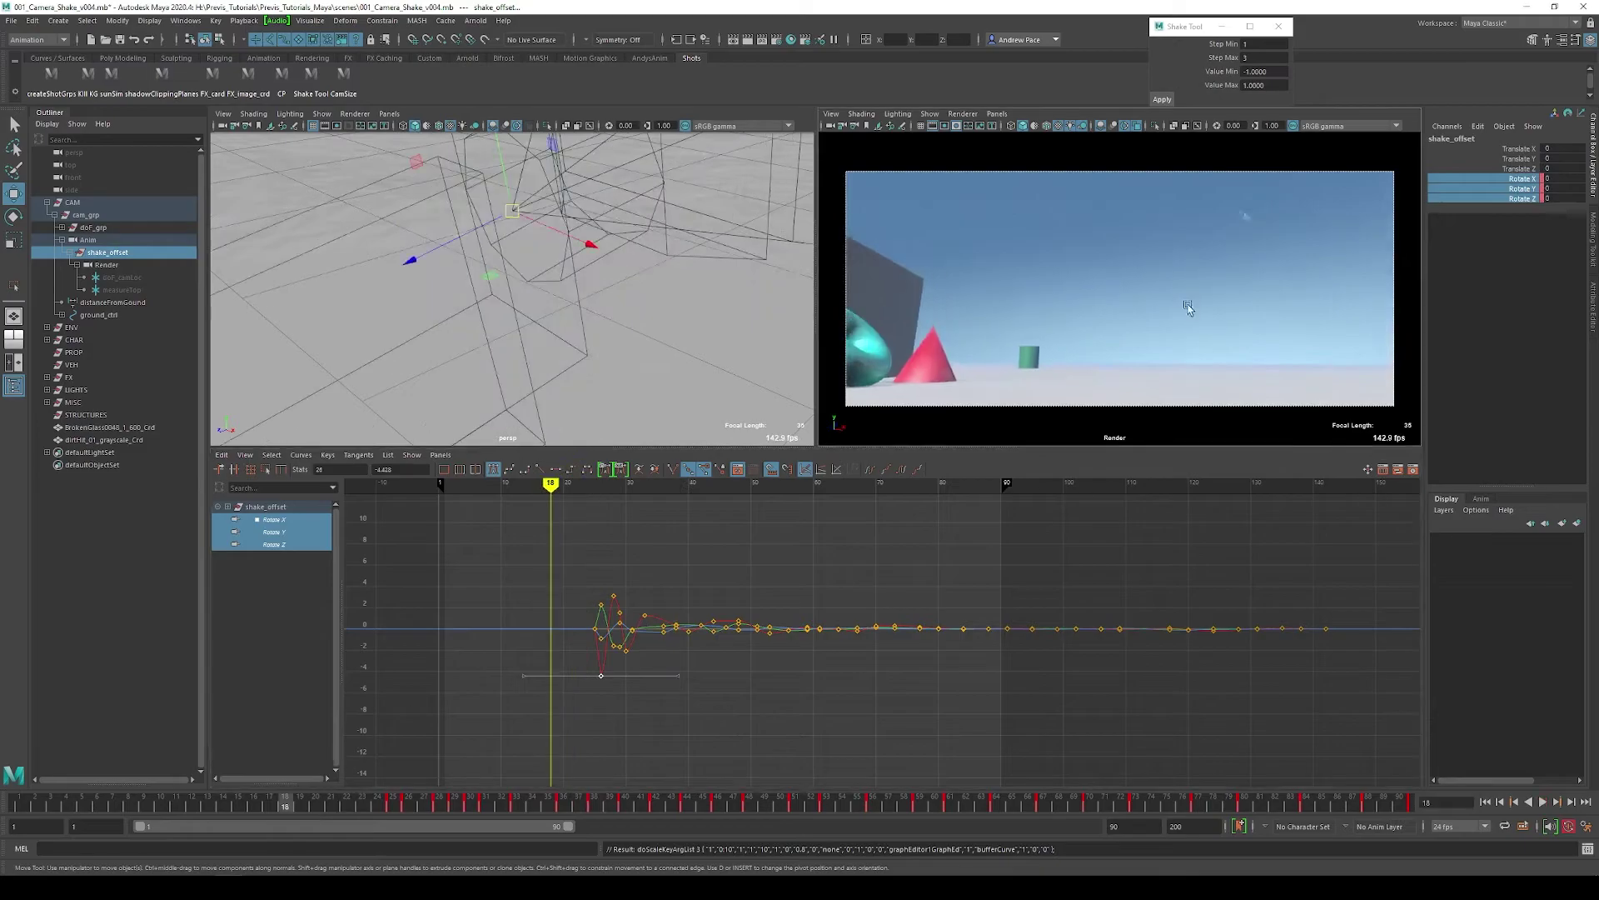
key(space)
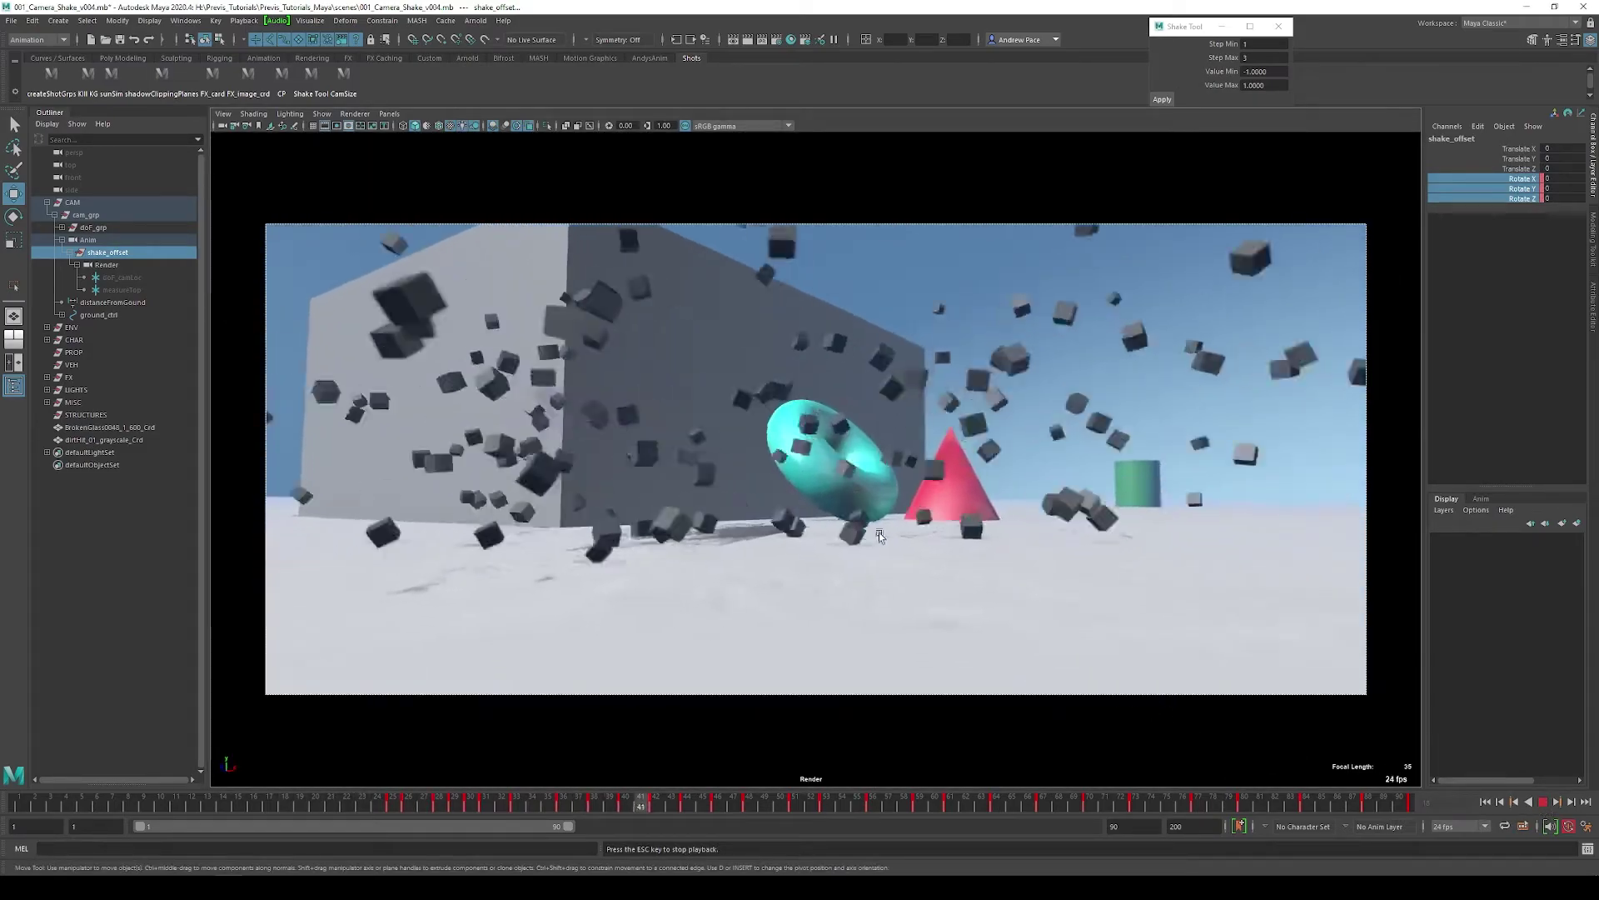
key(space)
key(Escape)
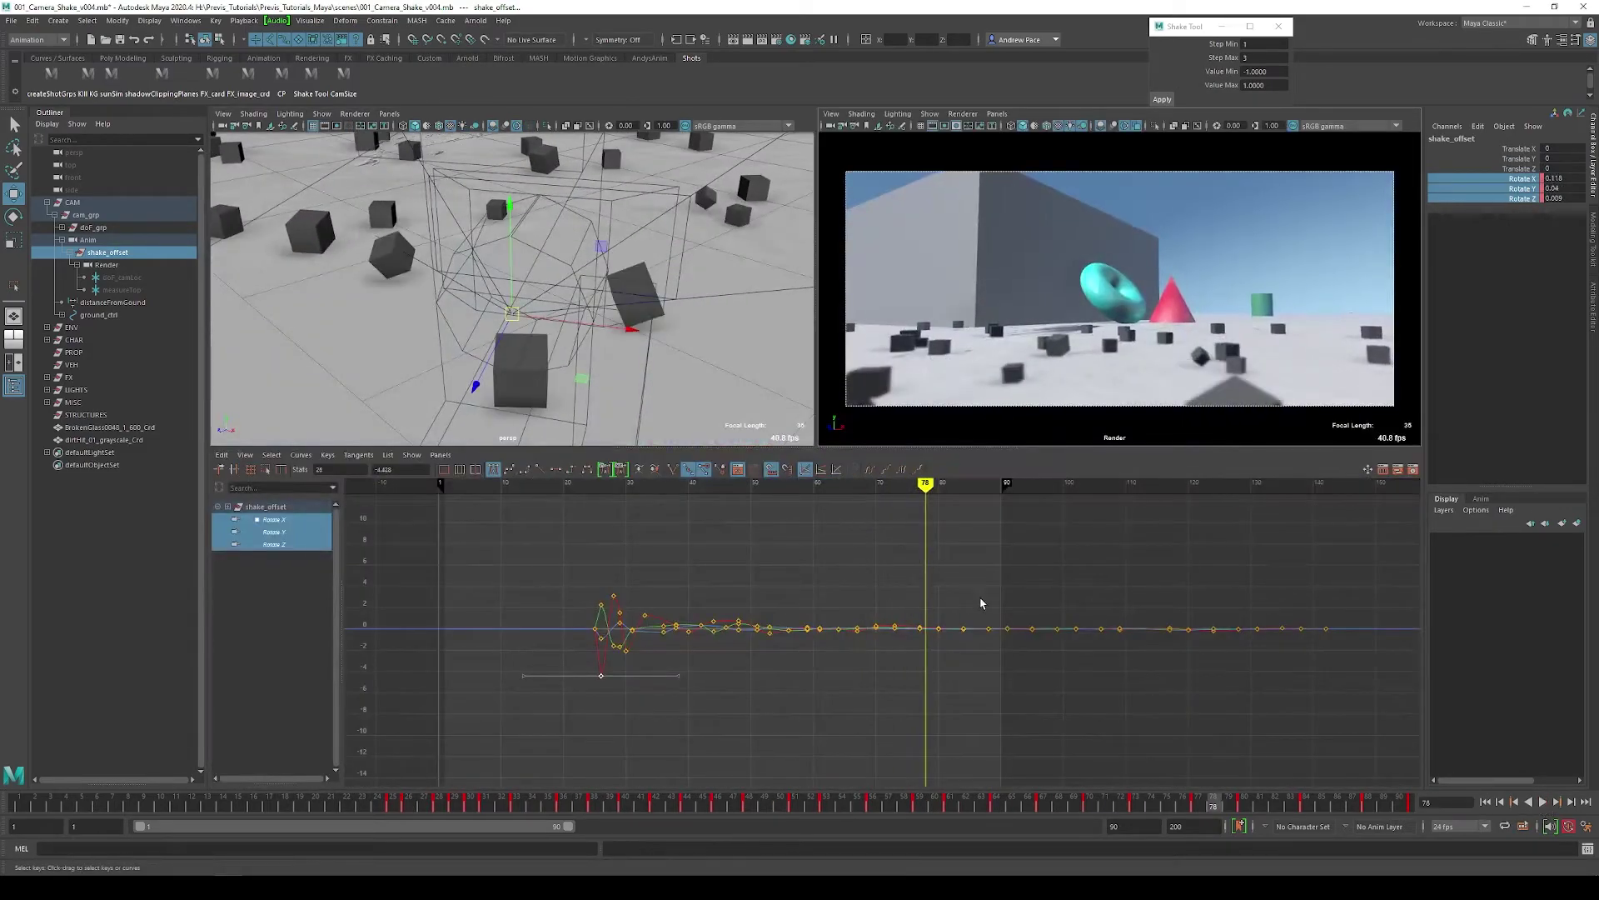
Set the three rotation keys at frame 80 to 0 and delete the following keys around frames 84–95.
drag(950, 601, 912, 645)
key(f)
scroll(921, 621, down, 6)
click(924, 624)
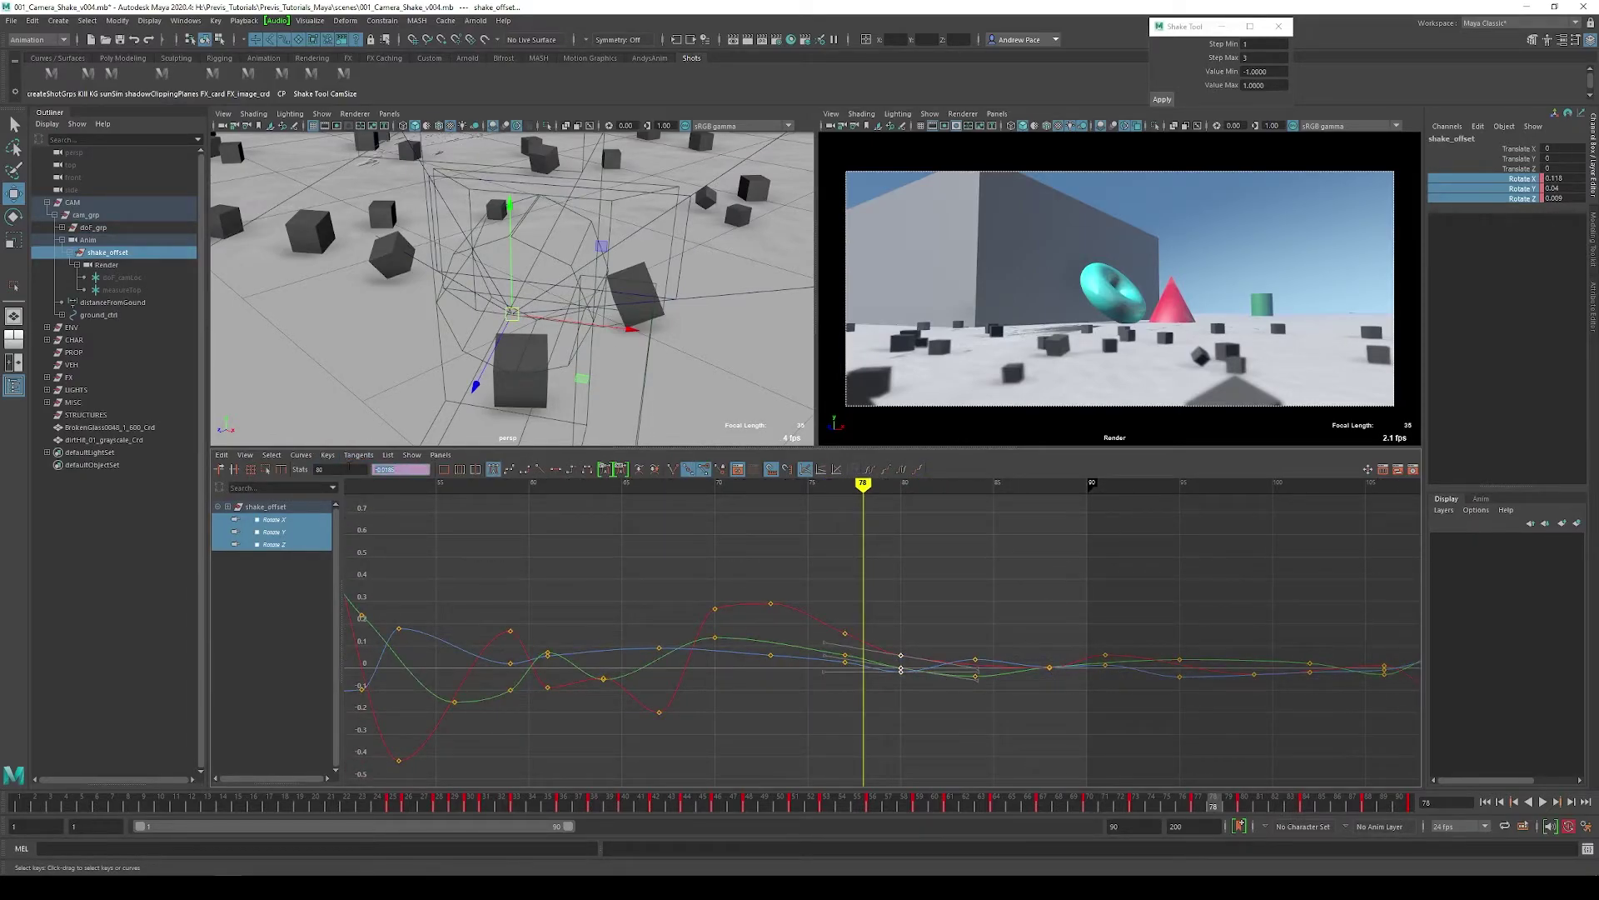
drag(1075, 662, 966, 679)
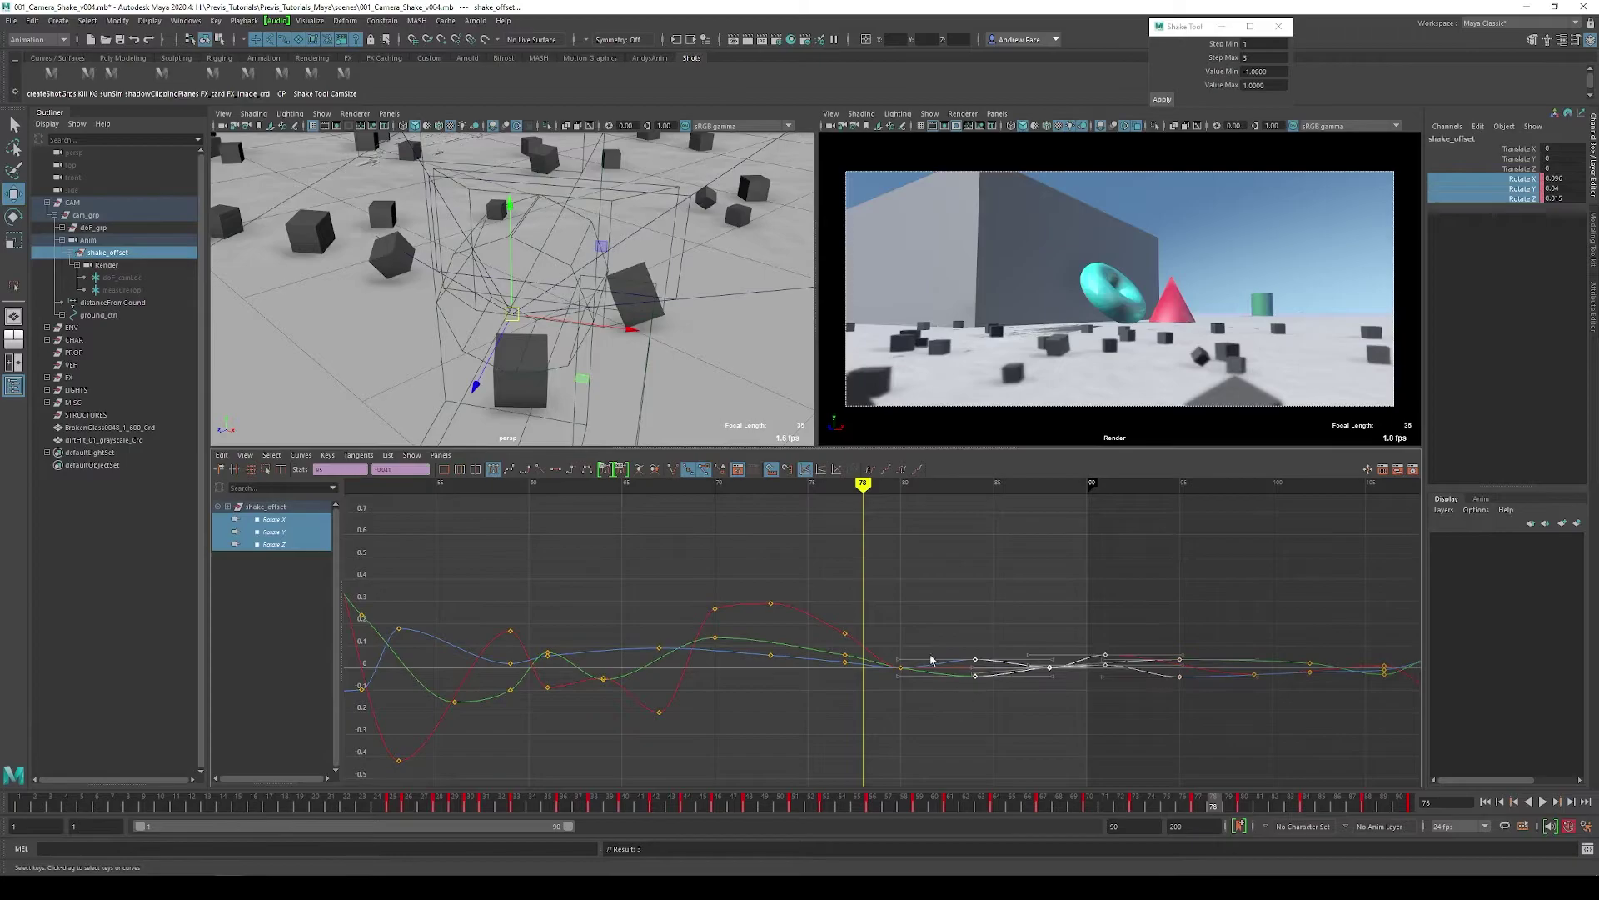
key(Delete)
Lower the Rotate X crest at frames 70–73 to about 0.15 and move the zeroed frame 80 keys to frame 89.
click(899, 668)
drag(648, 643, 649, 643)
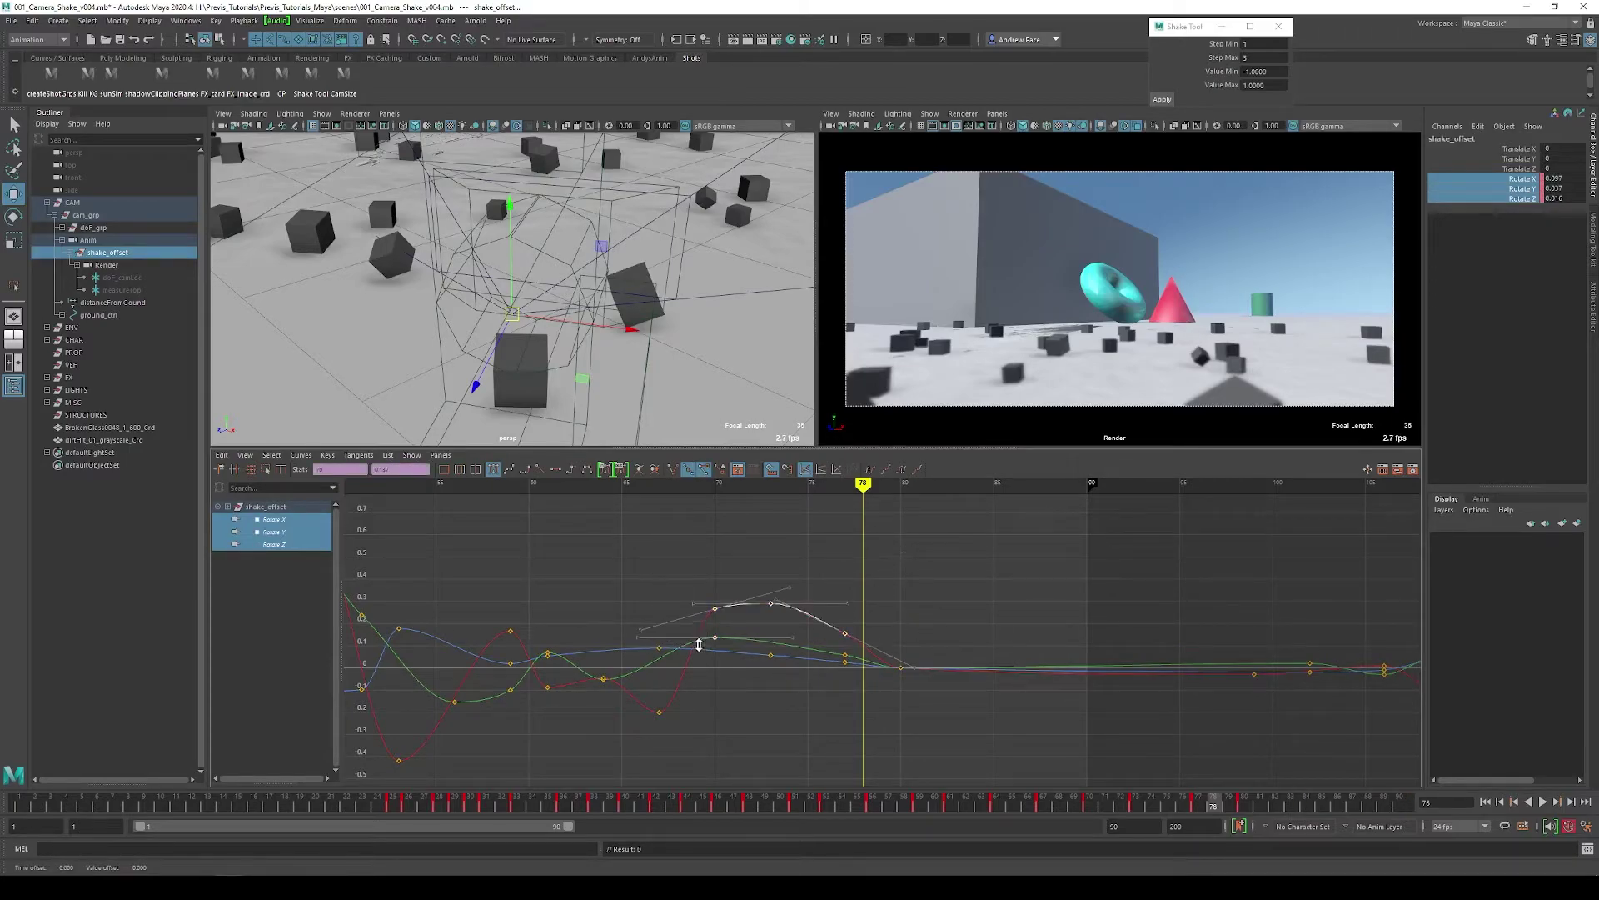
middle_drag(703, 642, 689, 671)
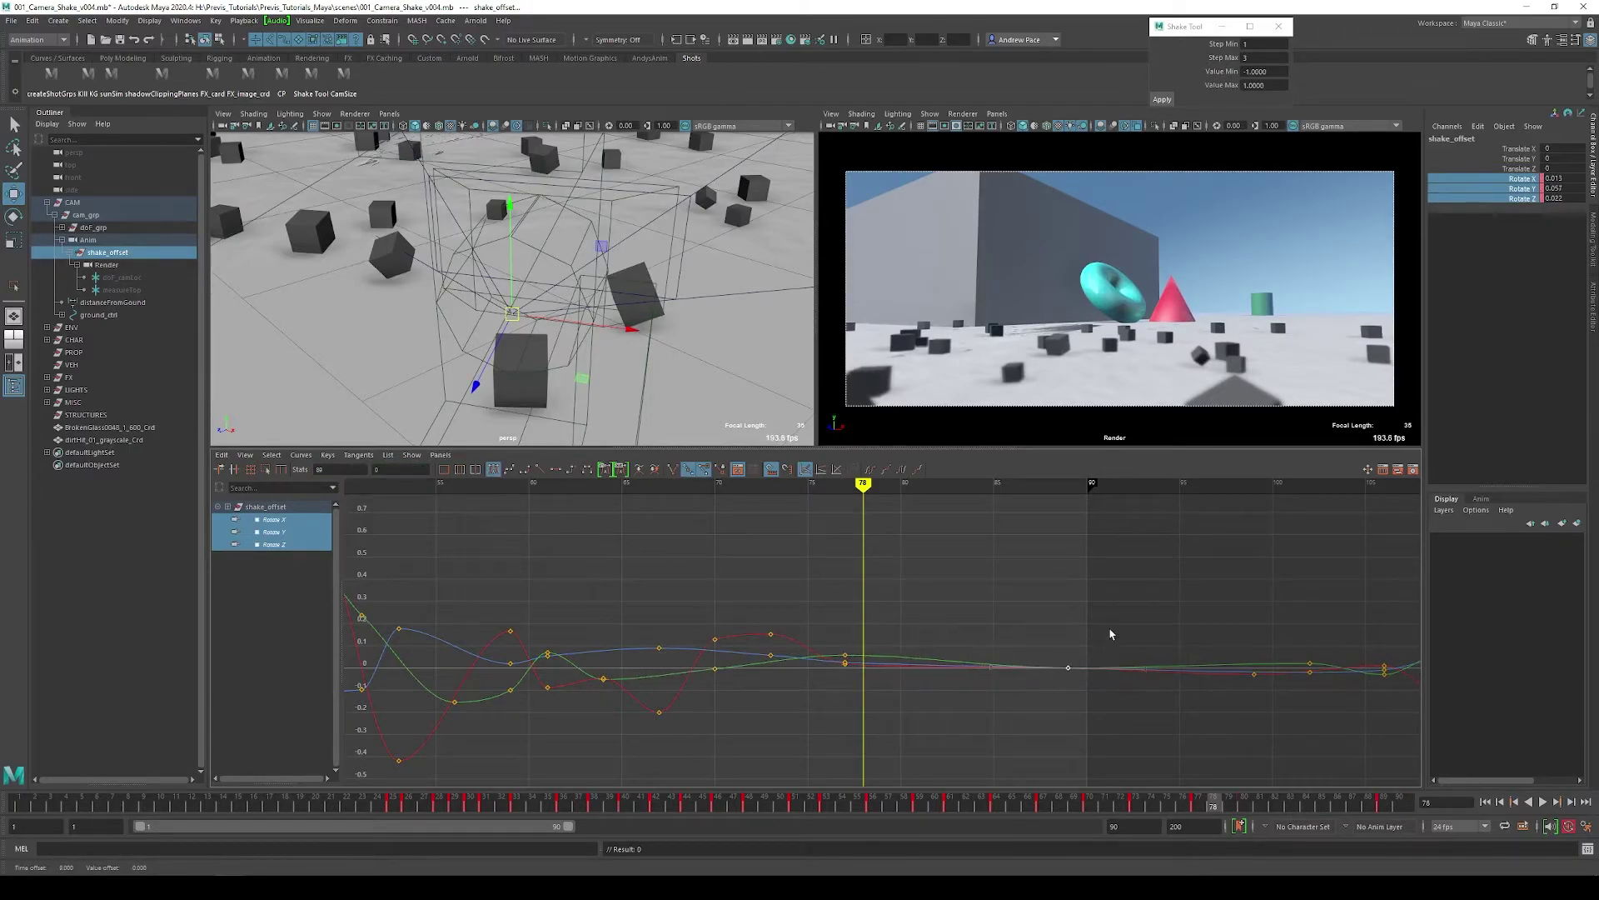
Examine the falloff of the three rotation curves, framing the late keys and the section around frames 31–56.
key(a)
drag(958, 565, 792, 666)
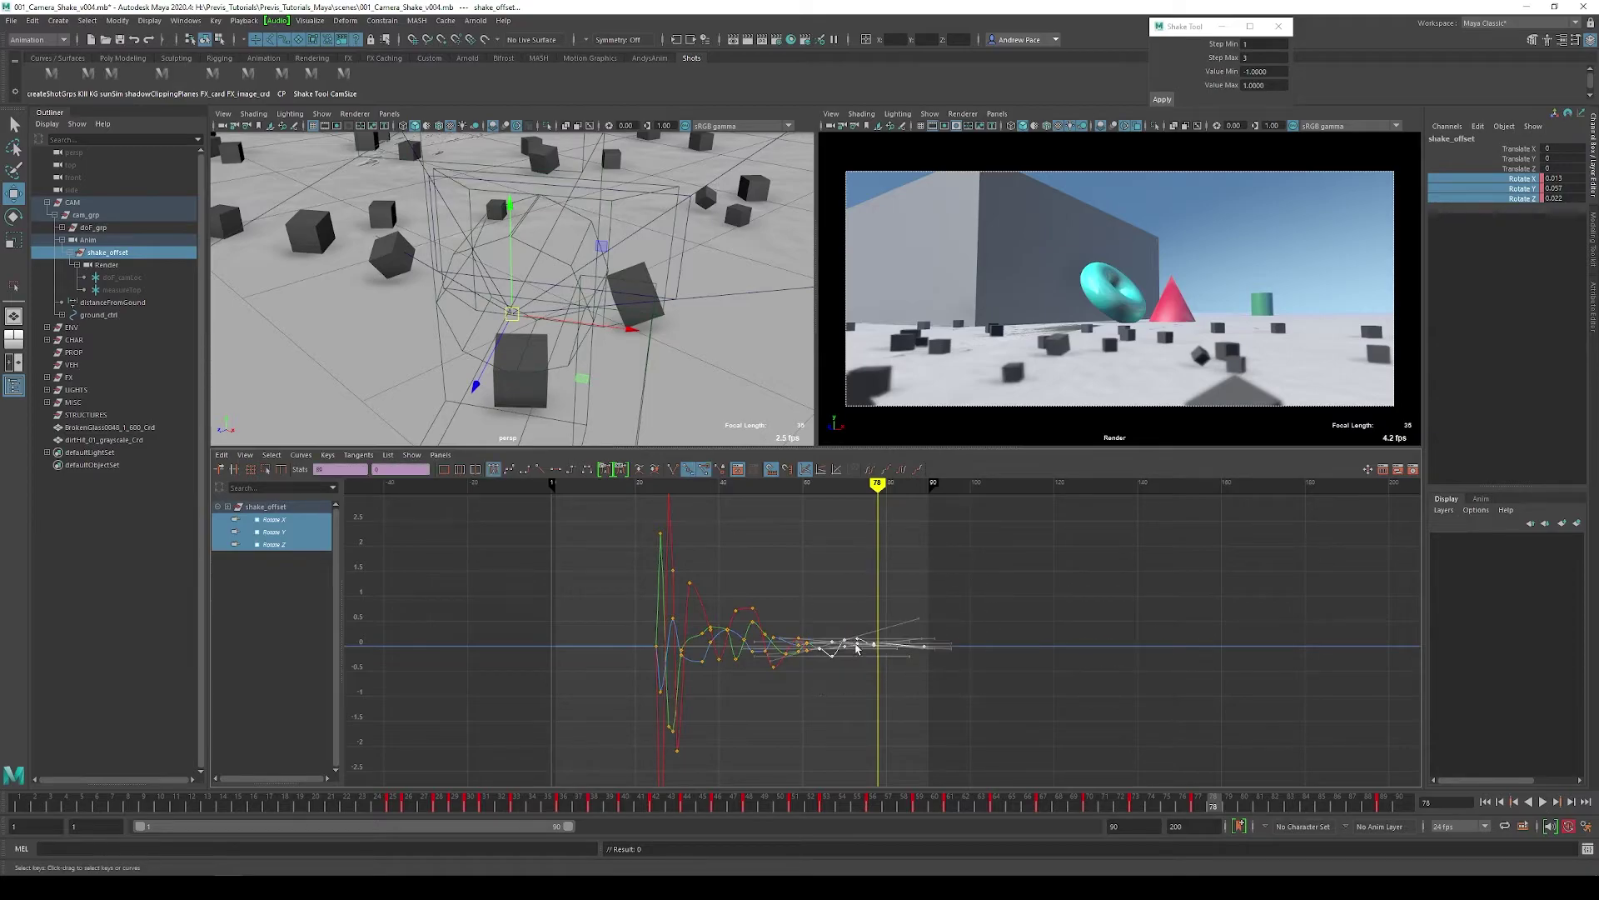
key(f)
alt+right_drag(856, 646, 803, 557)
alt+middle_drag(803, 556, 988, 578)
alt+right_drag(989, 578, 919, 560)
click(918, 557)
drag(919, 560, 733, 692)
key(f)
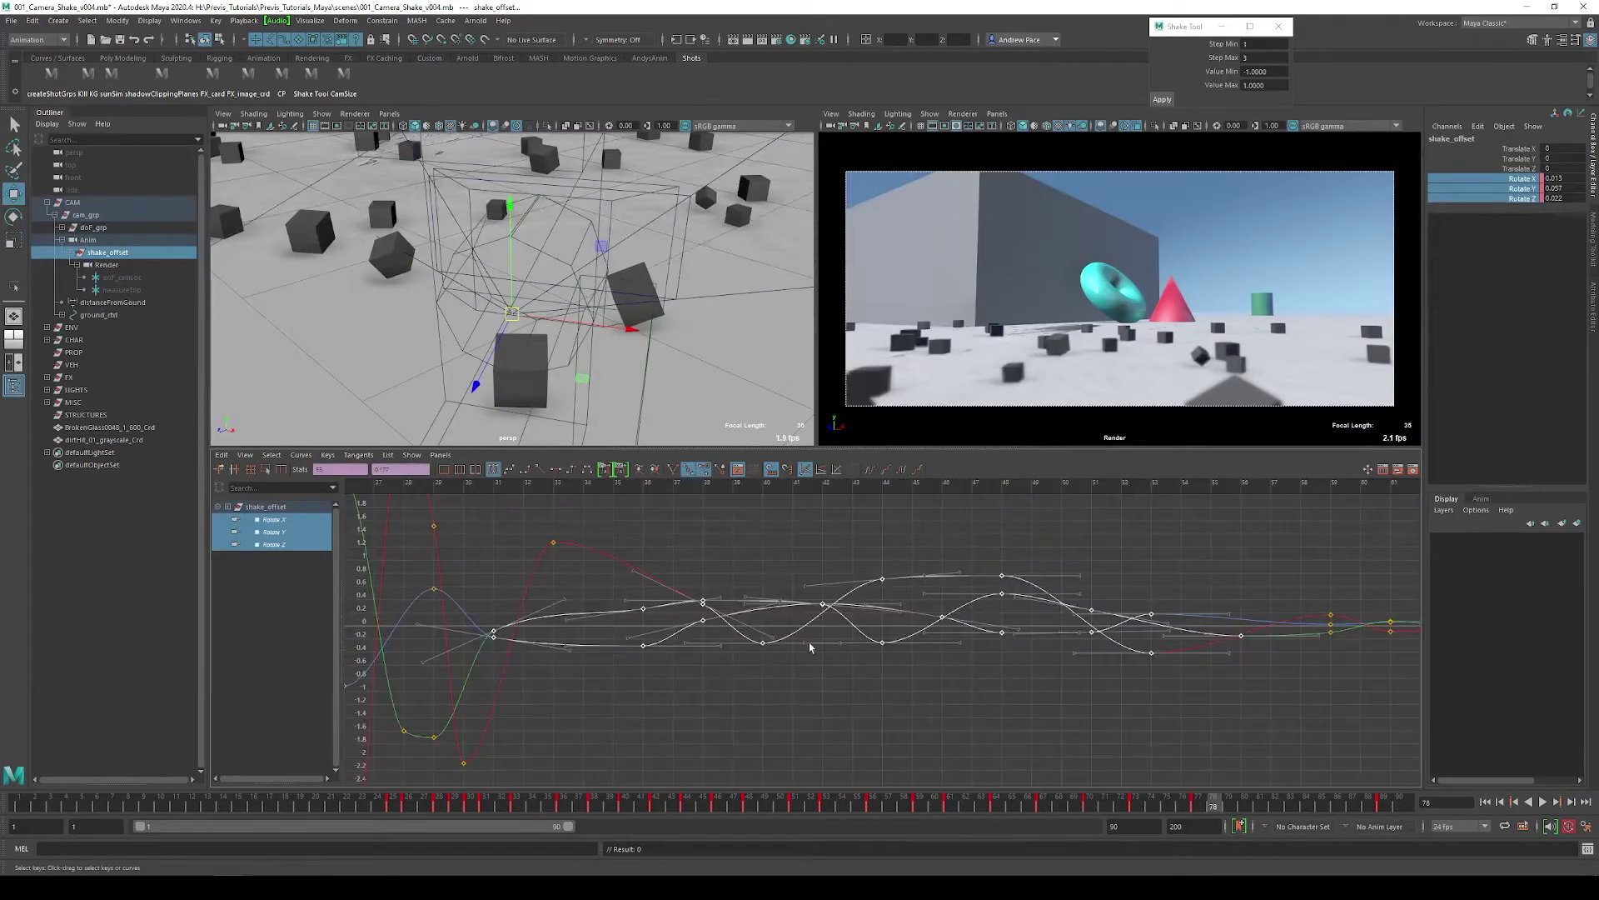
mouse_move(810, 647)
alt+right_down()
mouse_move(817, 589)
mouse_move(811, 625)
mouse_move(825, 628)
alt+right_up()
click(817, 589)
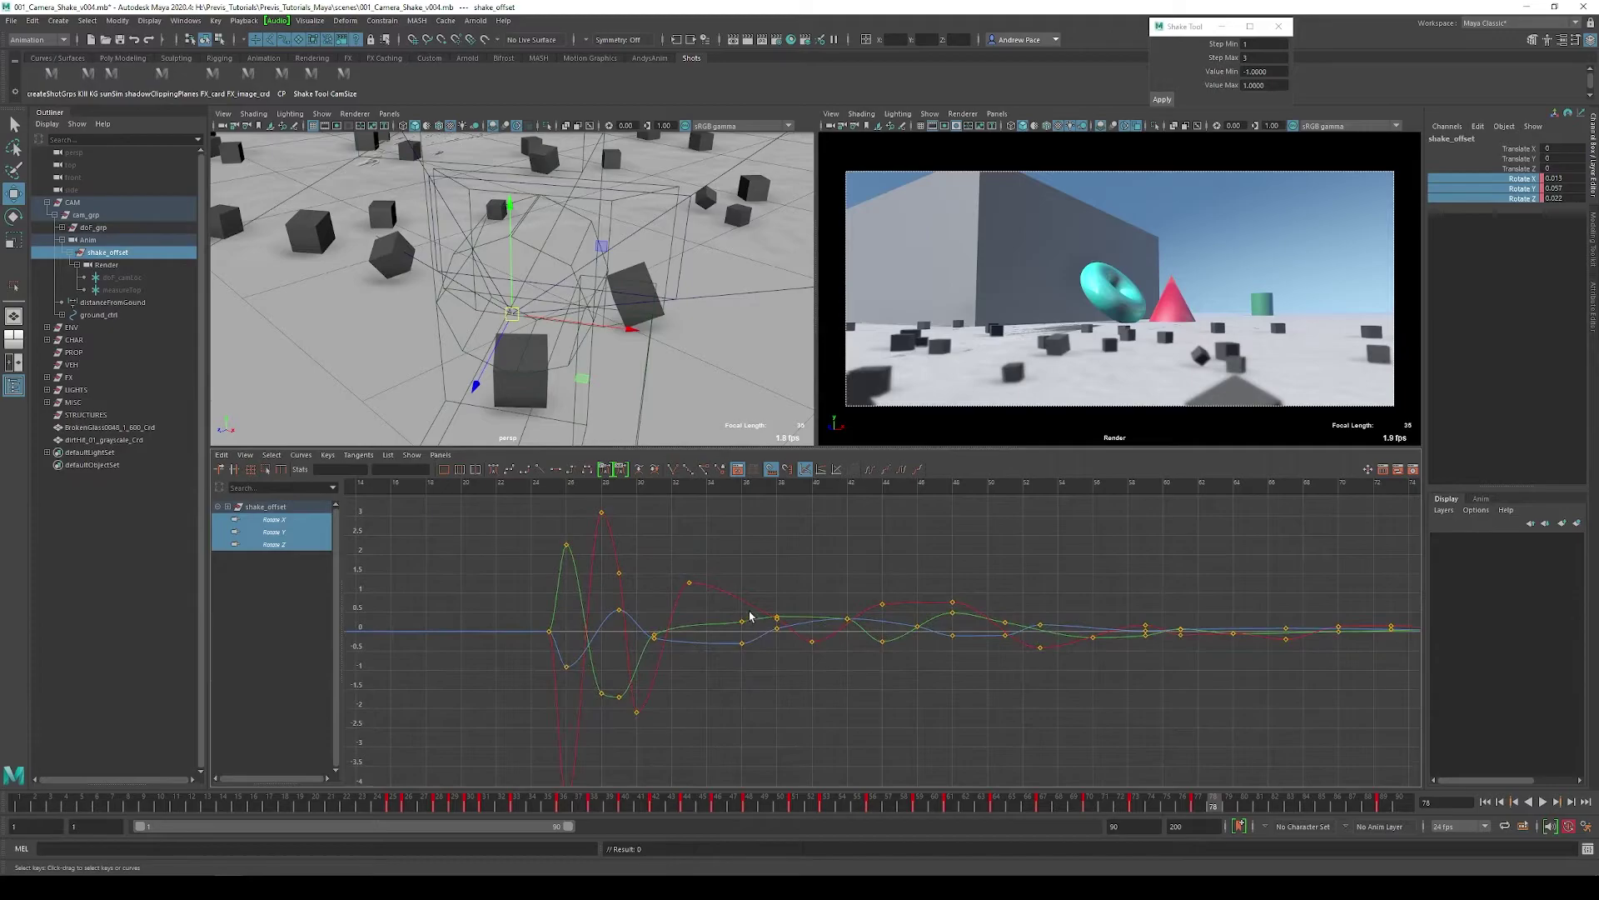
On the isolated Rotate Z curve, move the frame 51 key to 50, the frame 53–77 keys four frames later, and the frame 36 key to 34.
click(236, 534)
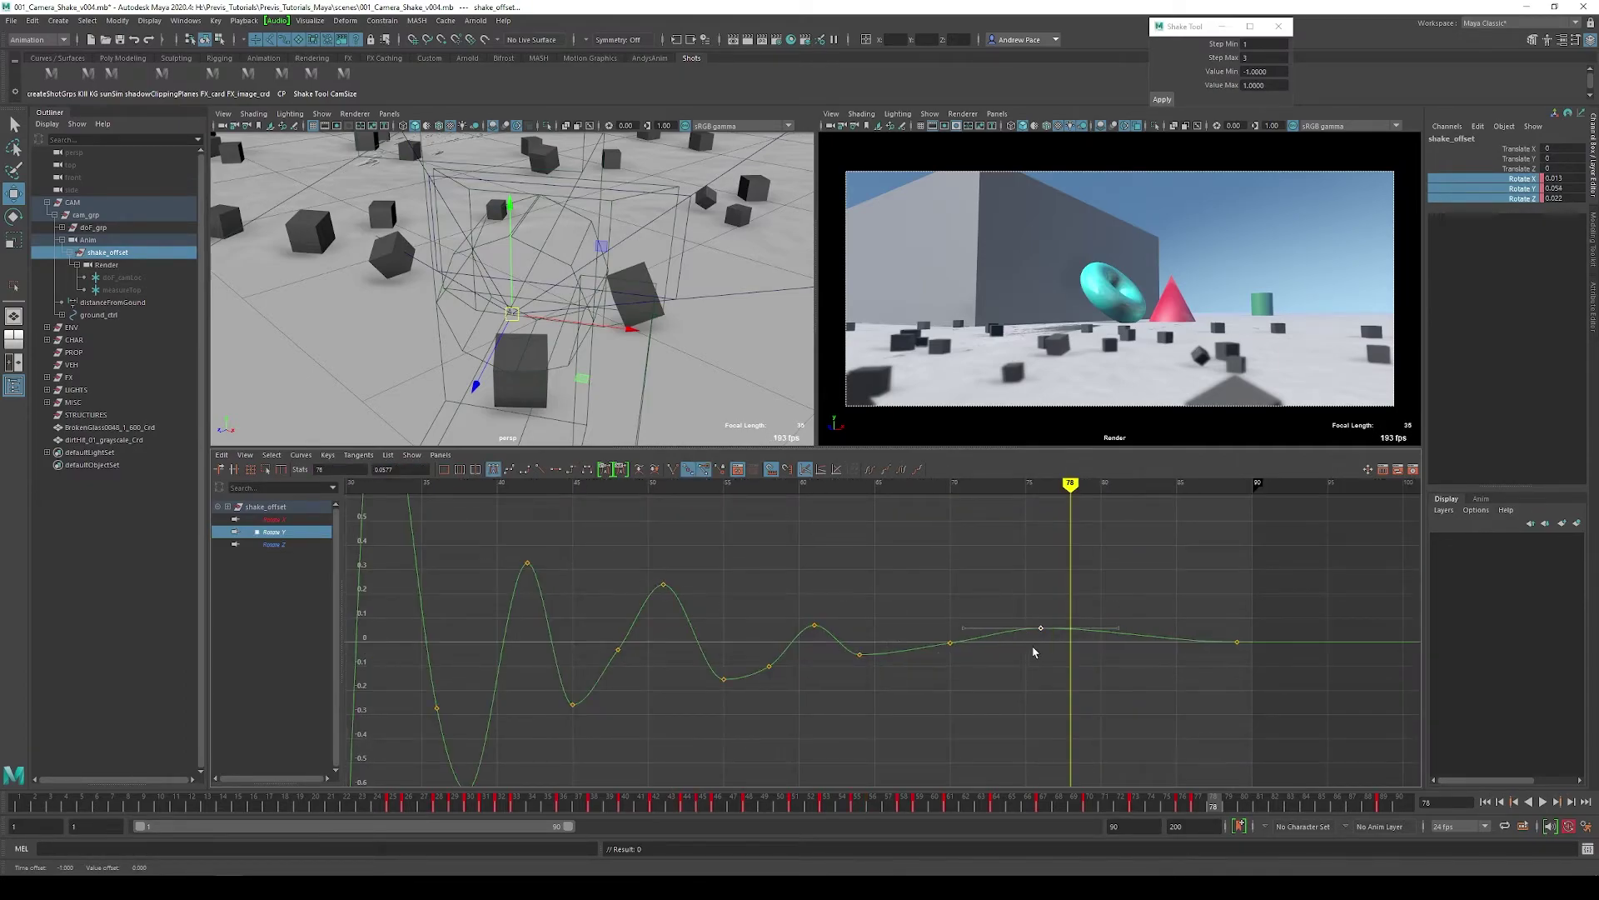
click(302, 546)
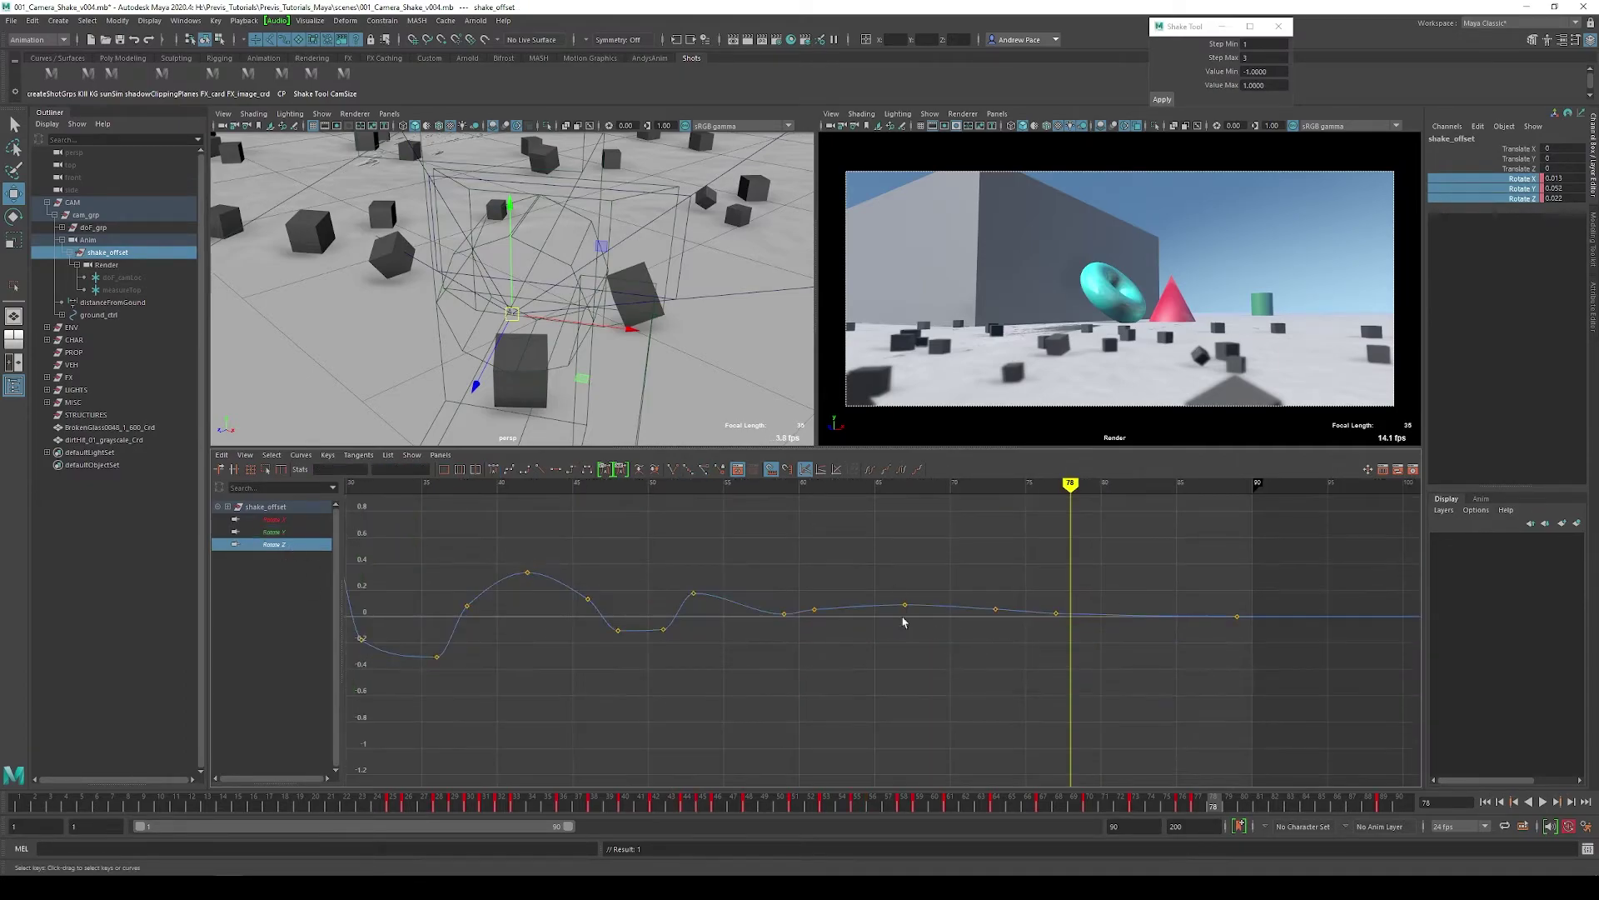
middle_drag(634, 705, 618, 703)
drag(679, 574, 1083, 641)
middle_drag(800, 649, 860, 655)
scroll(1117, 649, down, 4)
click(717, 654)
middle_drag(717, 653, 699, 659)
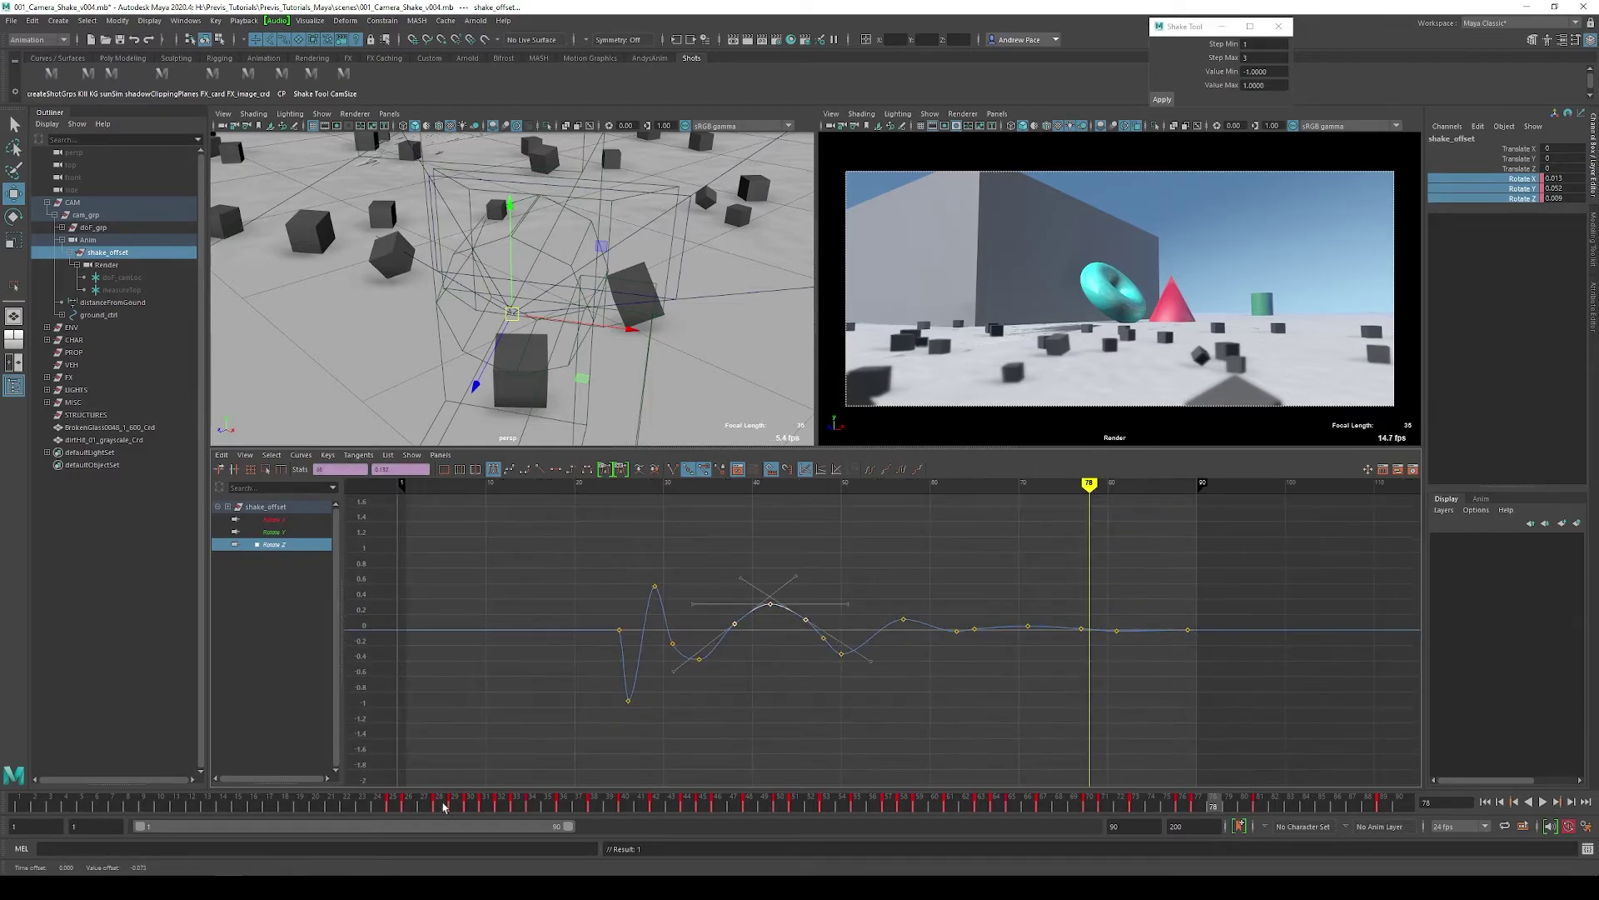
Move the starting keys of all three rotation curves from frame 25 to frame 24.
drag(442, 807, 409, 808)
key(alt+v)
key(f)
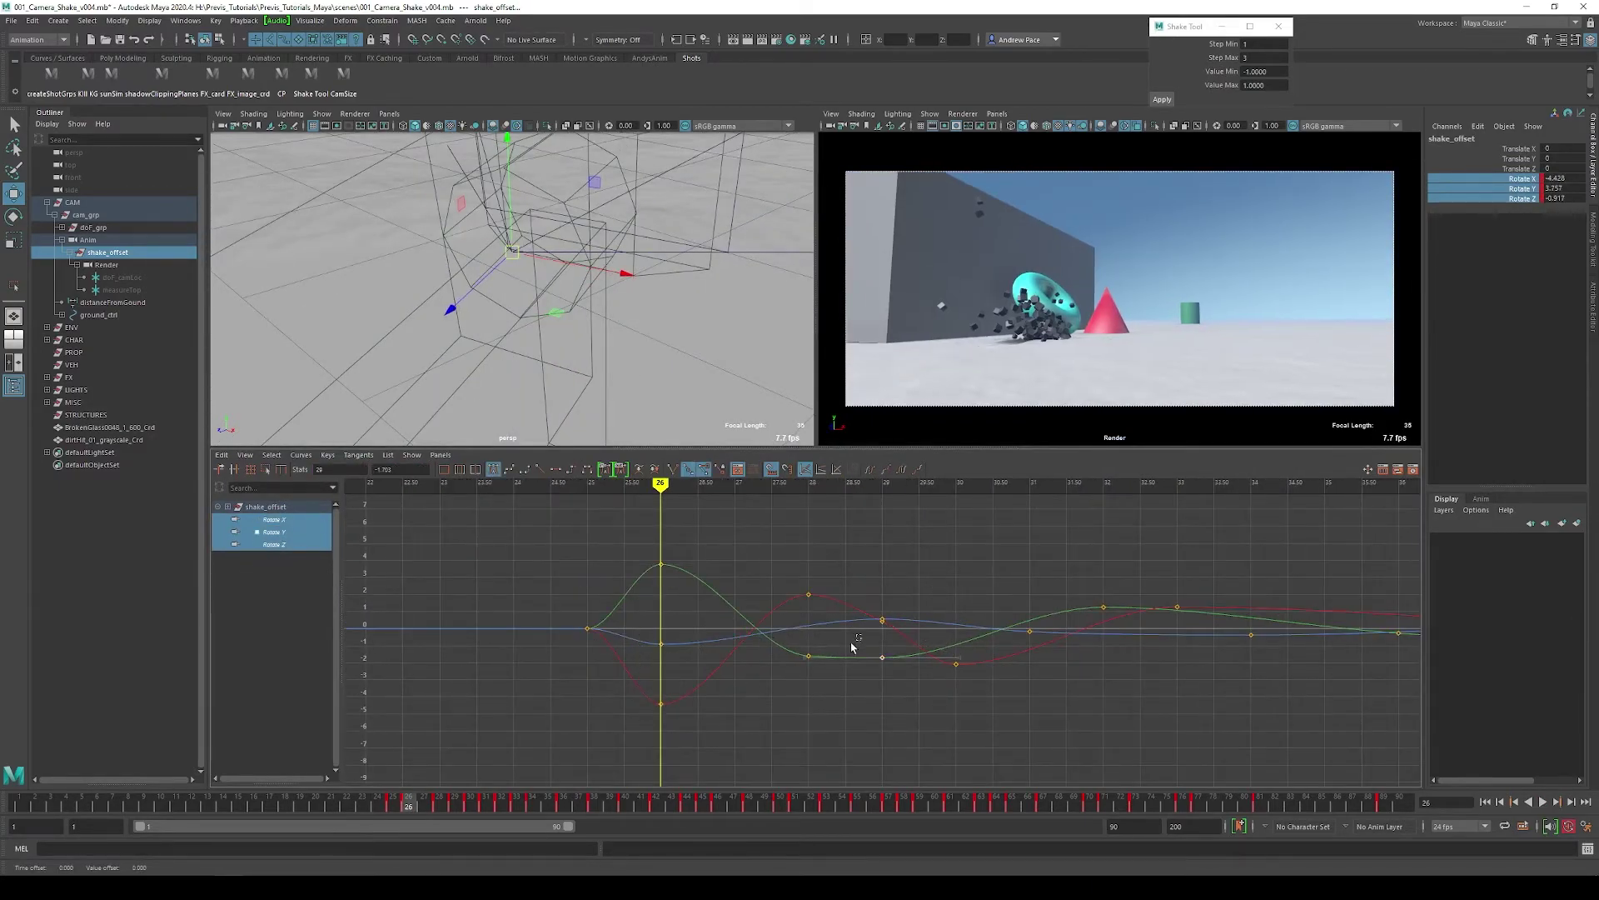
drag(600, 618, 575, 640)
middle_drag(587, 628, 514, 628)
Play the shot from about frame 16 in the enlarged Render camera view to check the shake.
drag(409, 806, 250, 805)
key(space)
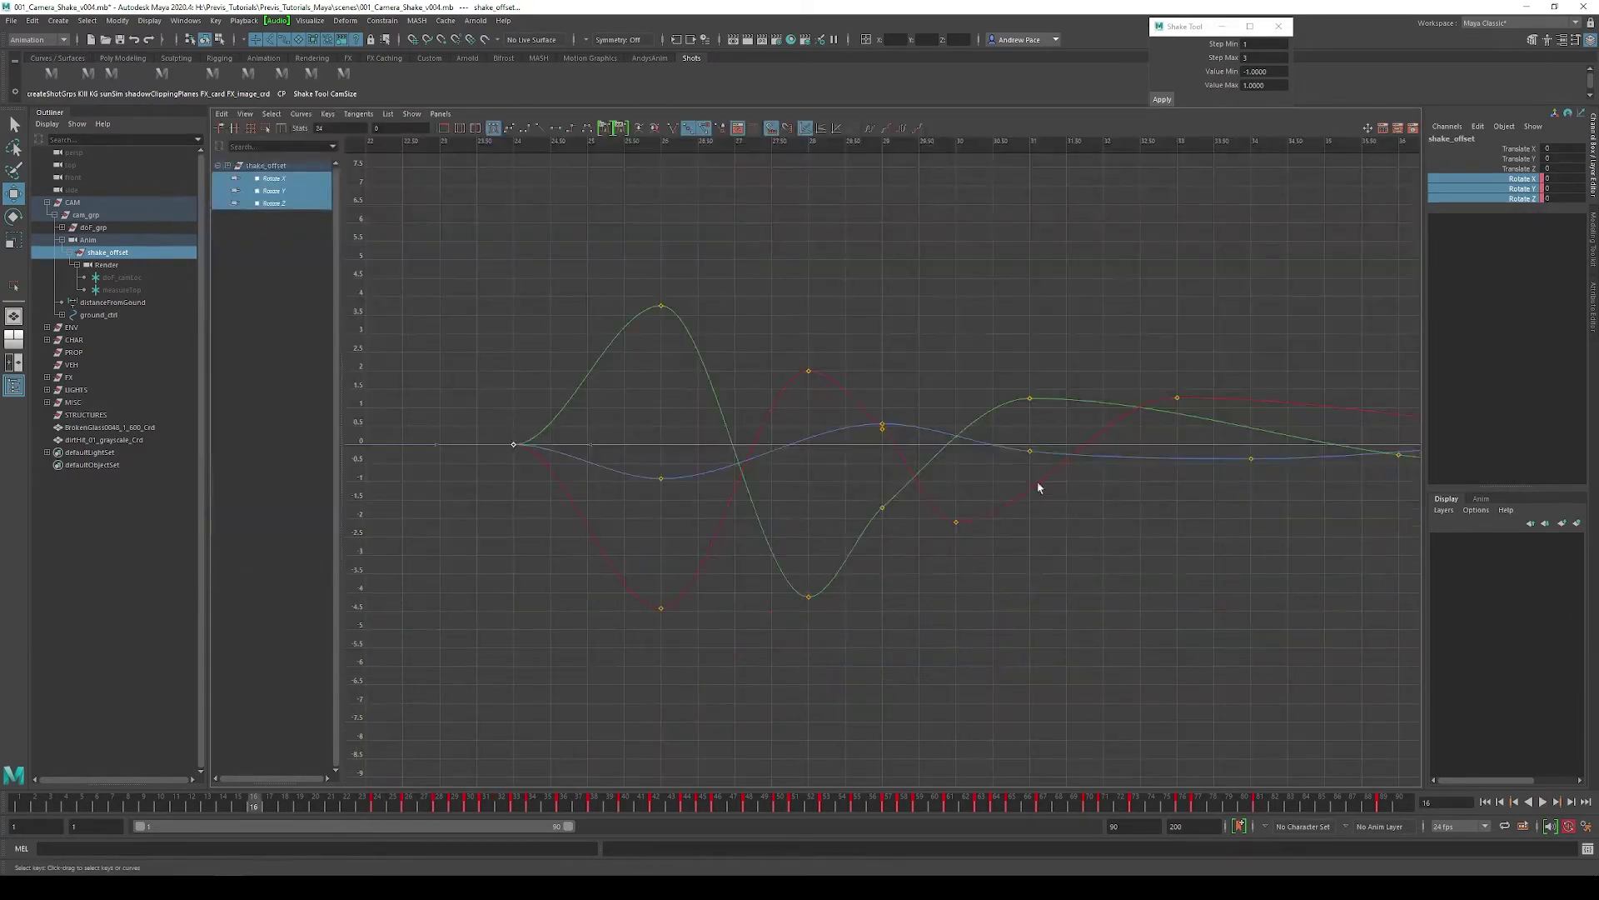
key(space)
key(space)
key(alt+v)
key(alt+v)
key(space)
Stretch the rotation keys from about frame 39 onward over a longer time and snap them to whole frames.
key(a)
scroll(1033, 633, down, 4)
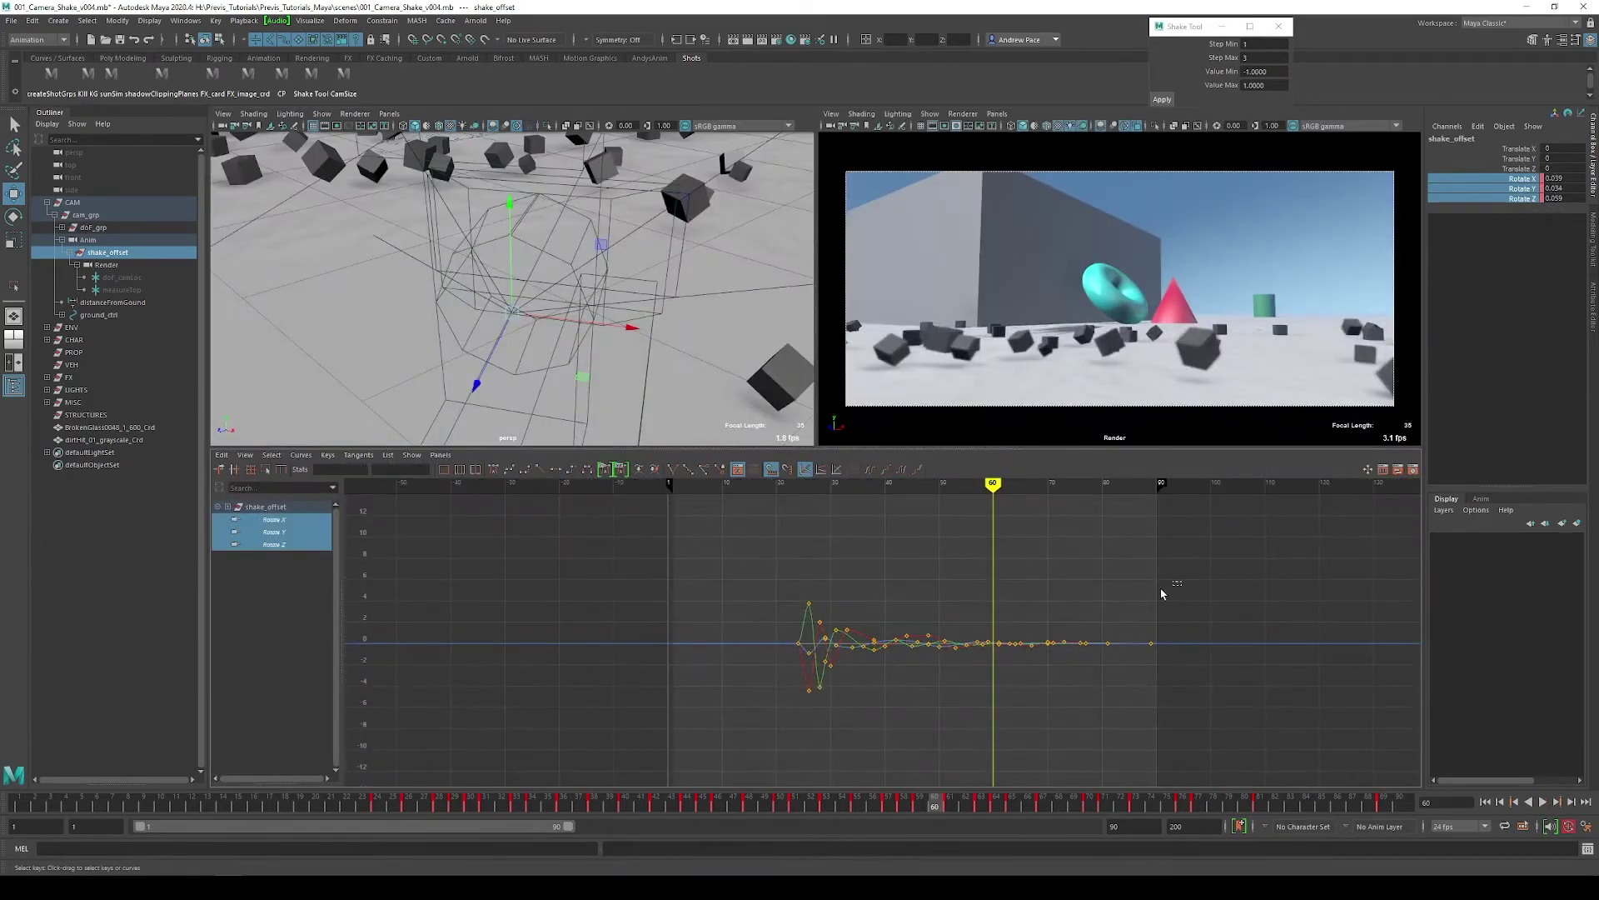
drag(1160, 589, 876, 683)
drag(1166, 641, 1200, 639)
key(w)
click(221, 455)
click(253, 585)
Set a key on shake_offset at frame 80 and select the rotation keys there.
scroll(1216, 633, up, 6)
drag(680, 484, 934, 504)
key(s)
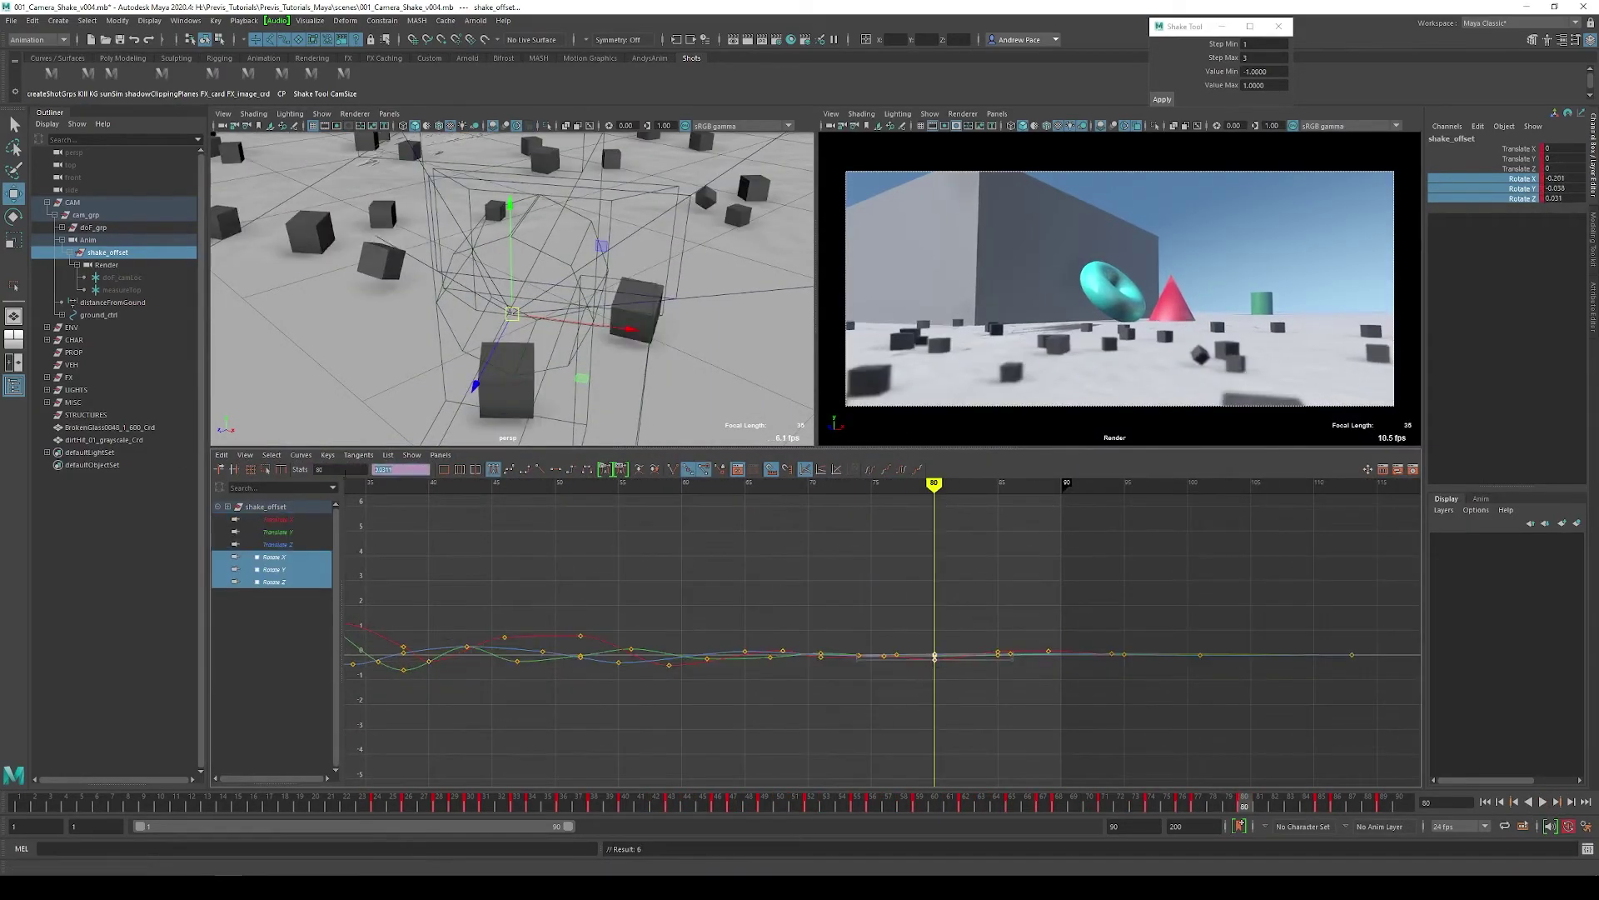
drag(994, 629, 919, 678)
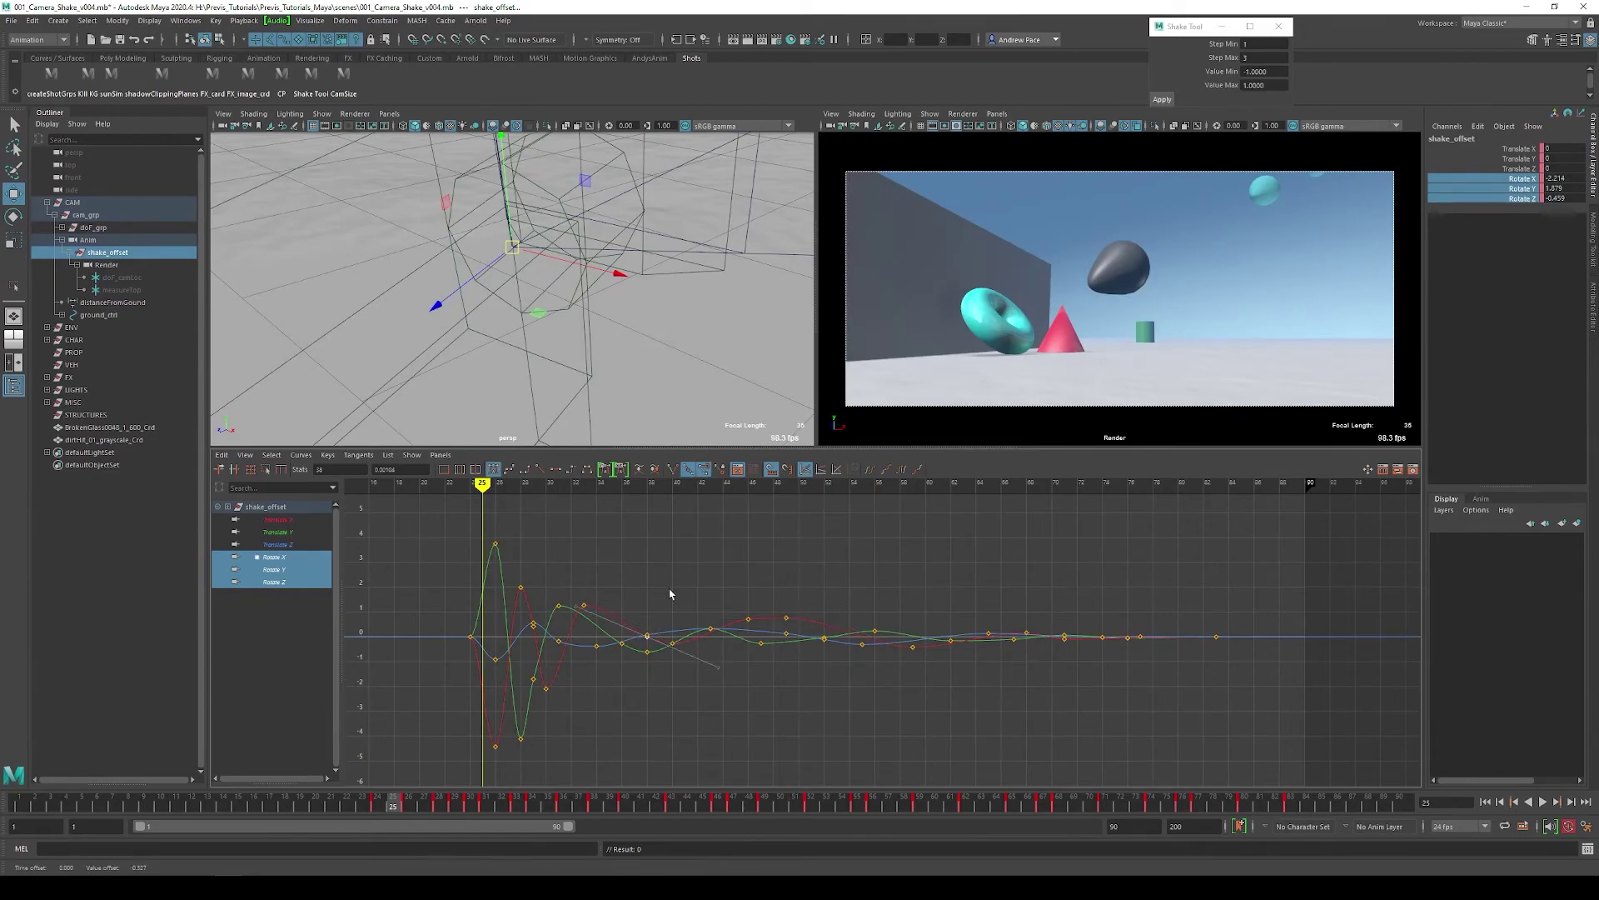